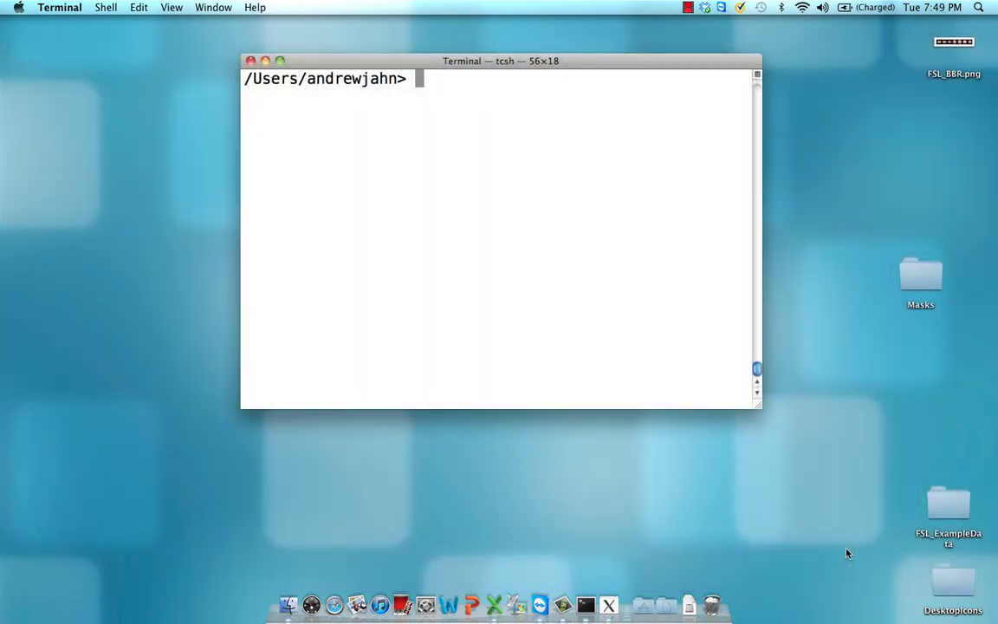
Step: List the folder, add marker fields to anat+orig with 3drefit -markers, and launch AFNI on it
type("ls")
key("Return")
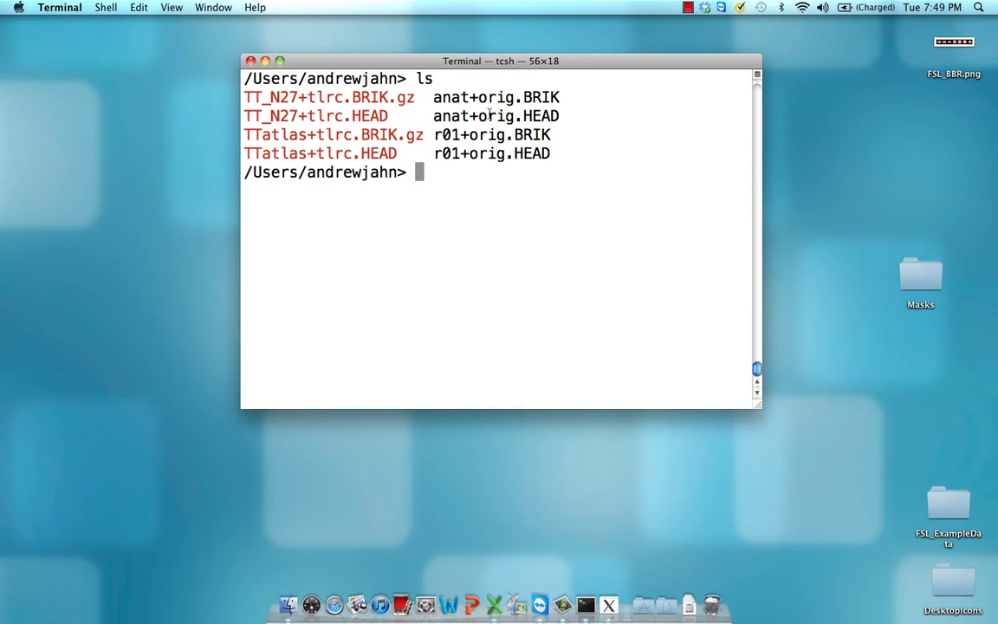
type("3dr")
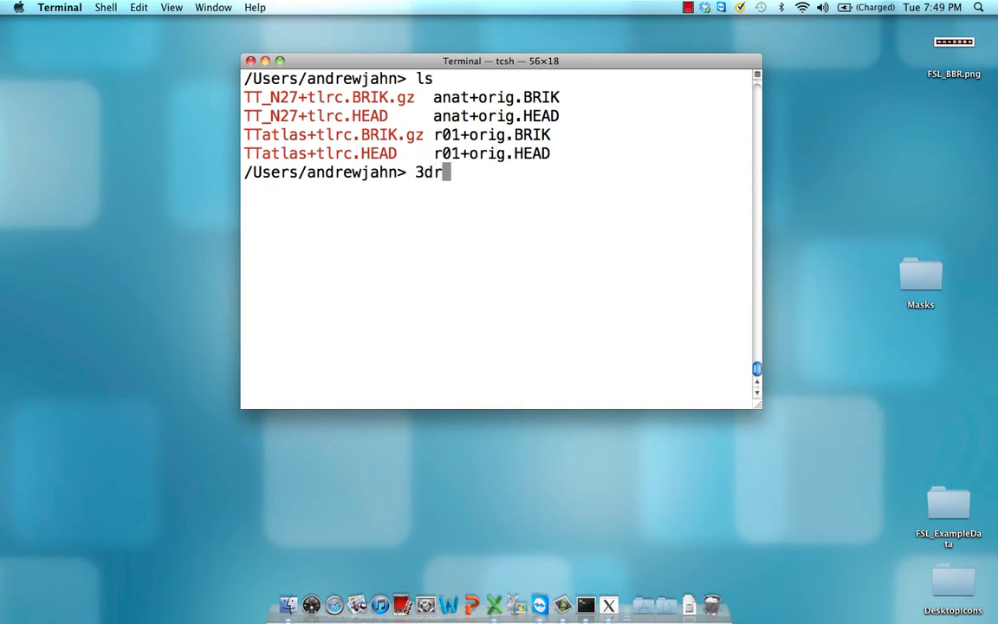
type("efit -markers an")
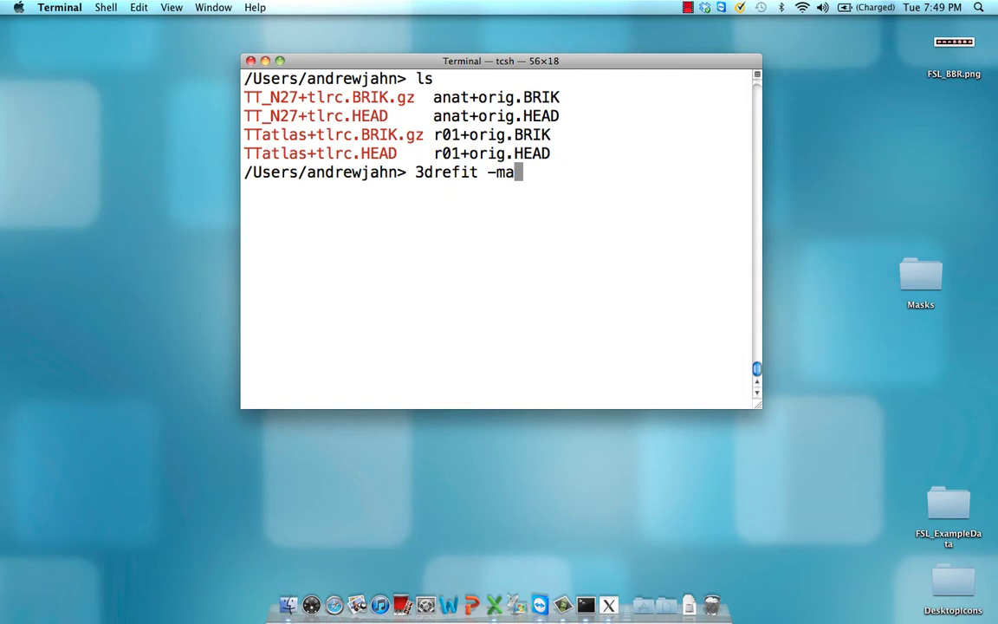
key("Tab")
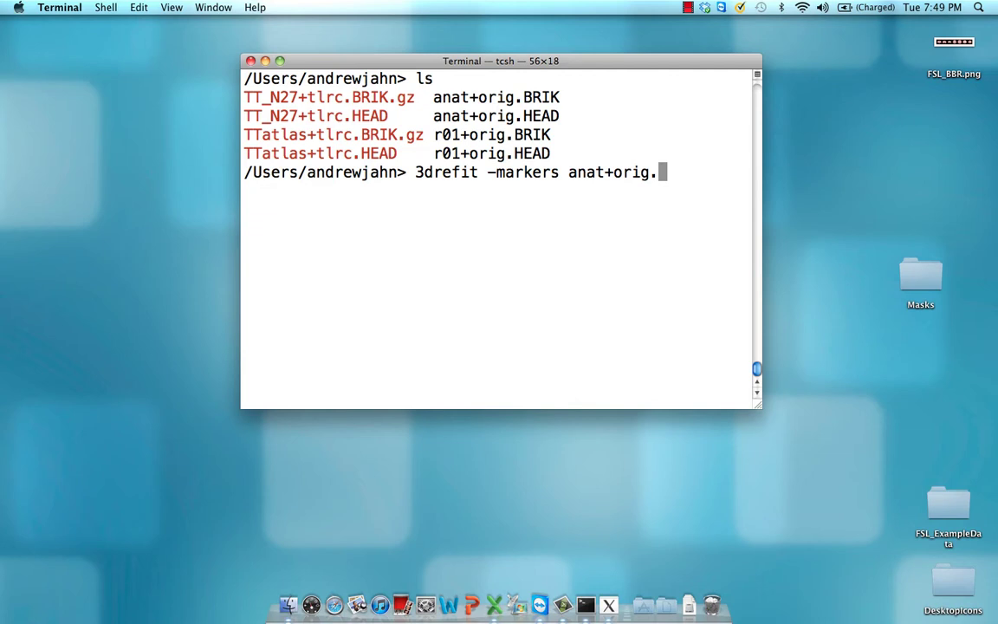
key("Return")
type("afni anat+orig.")
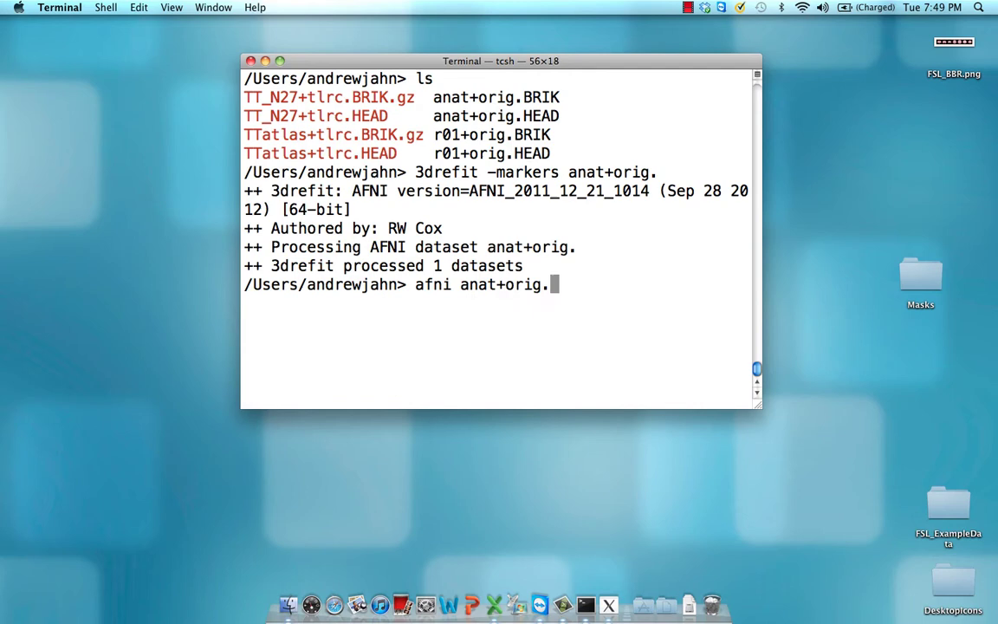
key("Return")
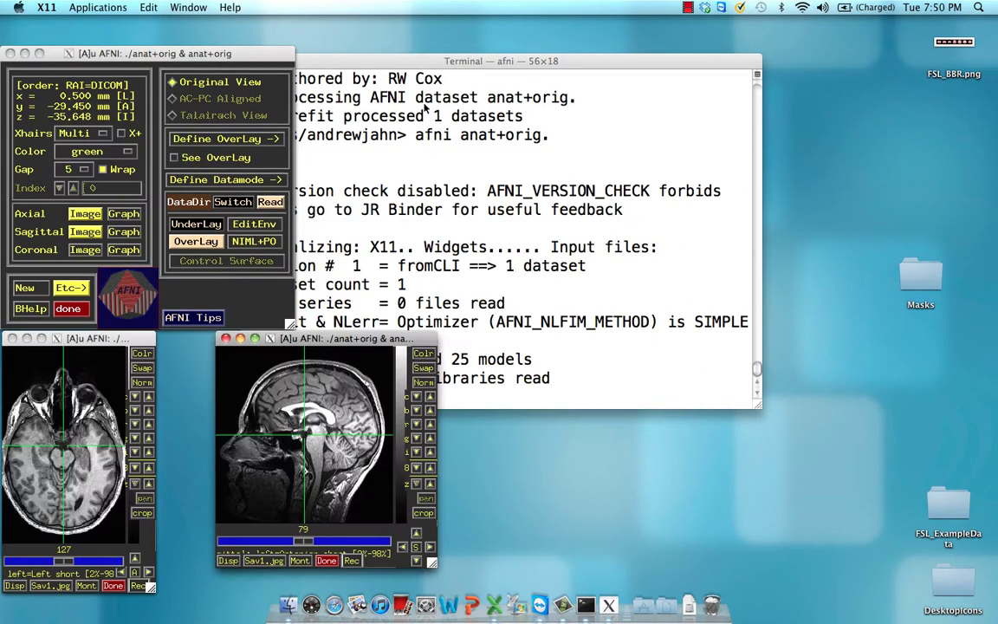
Step: Bring up the Define Markers panel and a coronal image viewer alongside the axial and sagittal views
left_click_drag(216, 57, 235, 33)
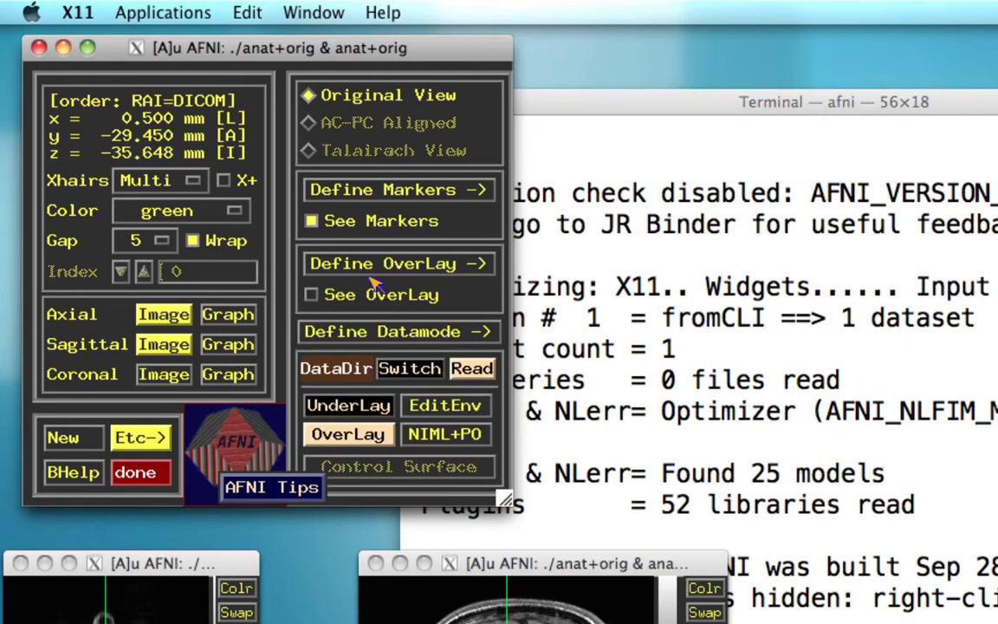
left_click(414, 191)
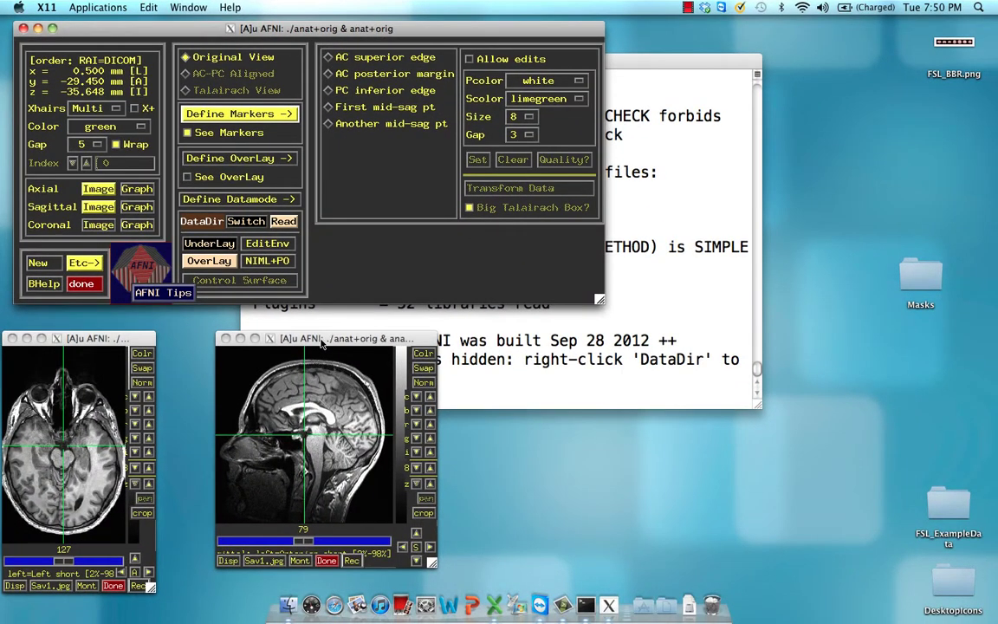
left_click_drag(321, 344, 317, 337)
left_click(87, 224)
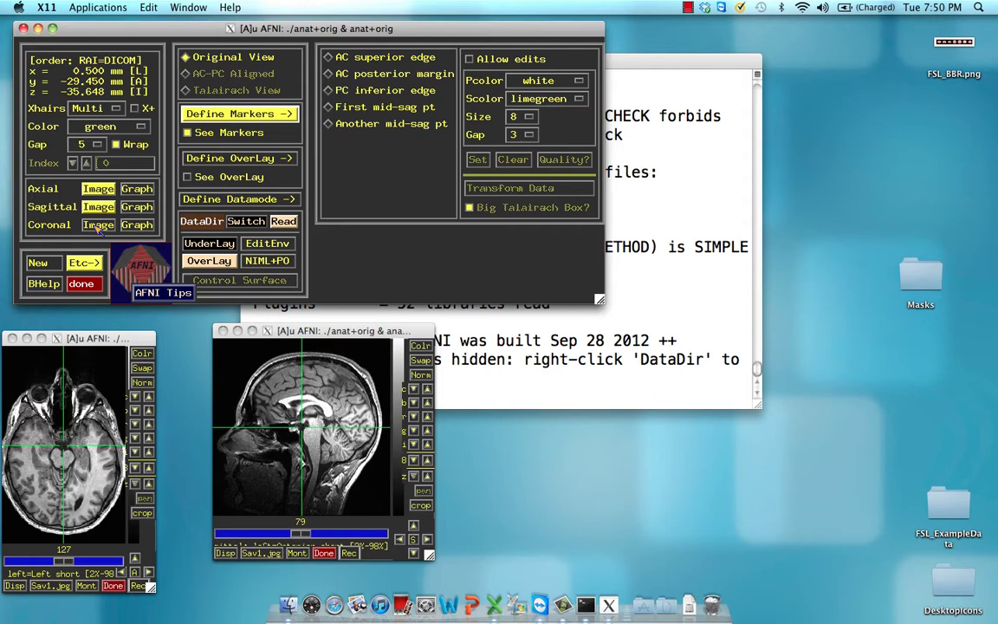
Step: Shrink the main window and arrange enlarged axial, sagittal and coronal views side by side
left_click_drag(152, 238, 695, 299)
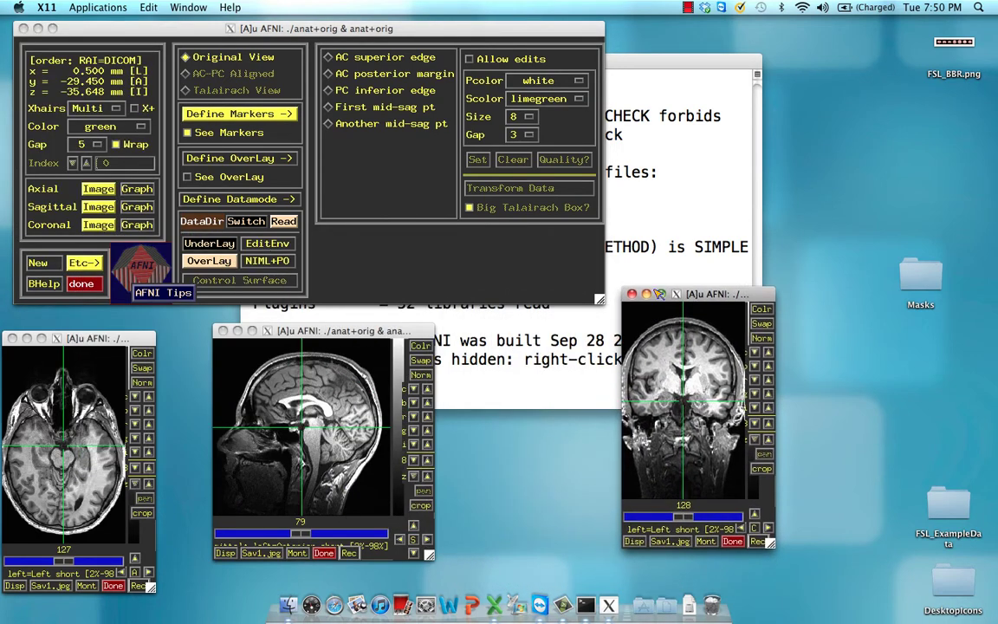
left_click_drag(600, 300, 612, 217)
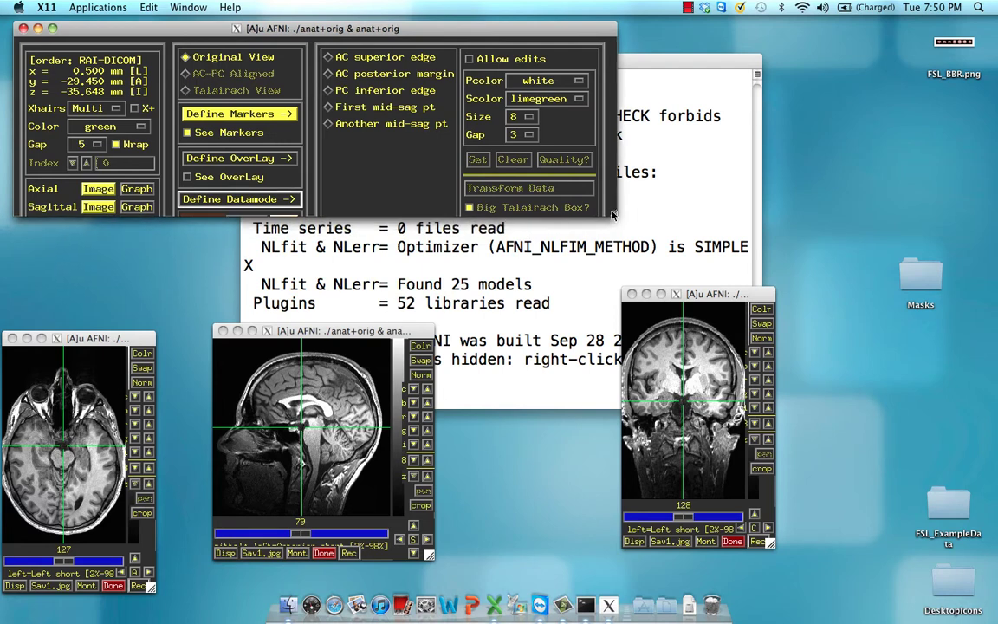
left_click(344, 333)
left_click_drag(344, 333, 419, 232)
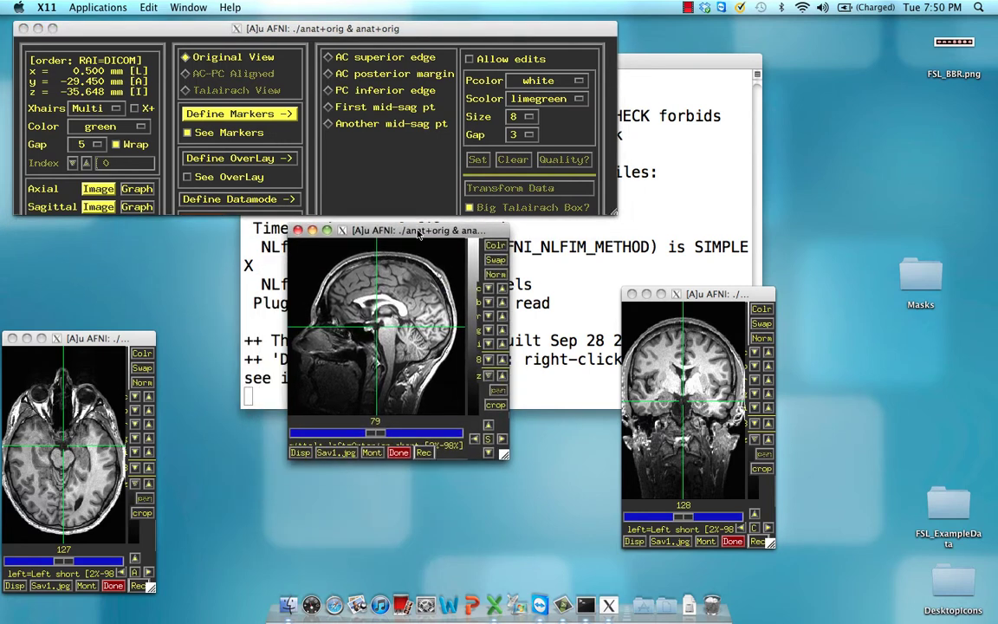
left_click_drag(503, 455, 598, 563)
left_click_drag(696, 295, 687, 233)
left_click_drag(767, 485, 871, 568)
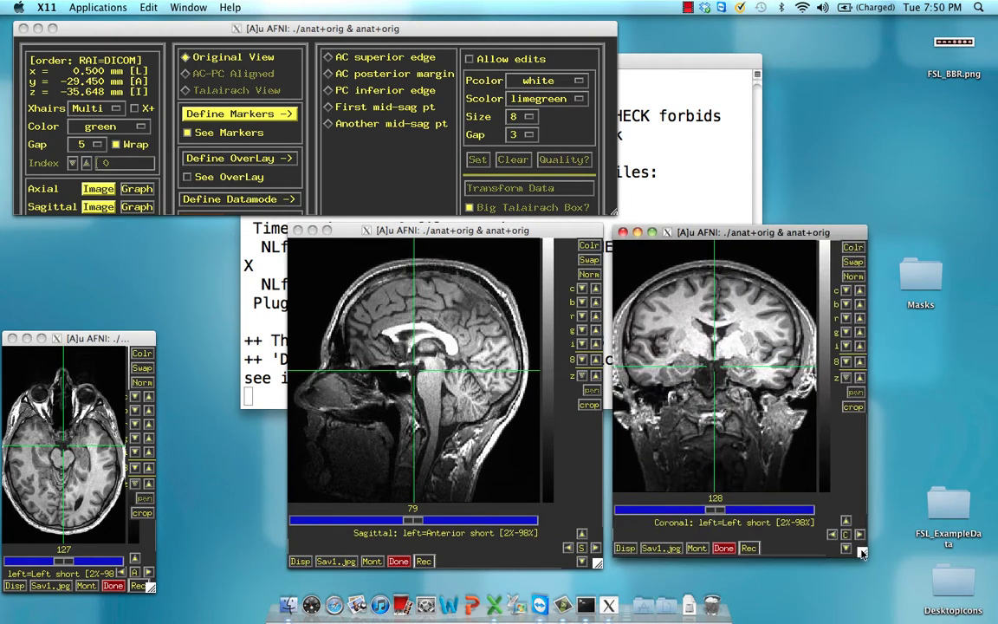
left_click_drag(75, 338, 102, 241)
left_click_drag(176, 489, 255, 570)
left_click_drag(147, 240, 152, 230)
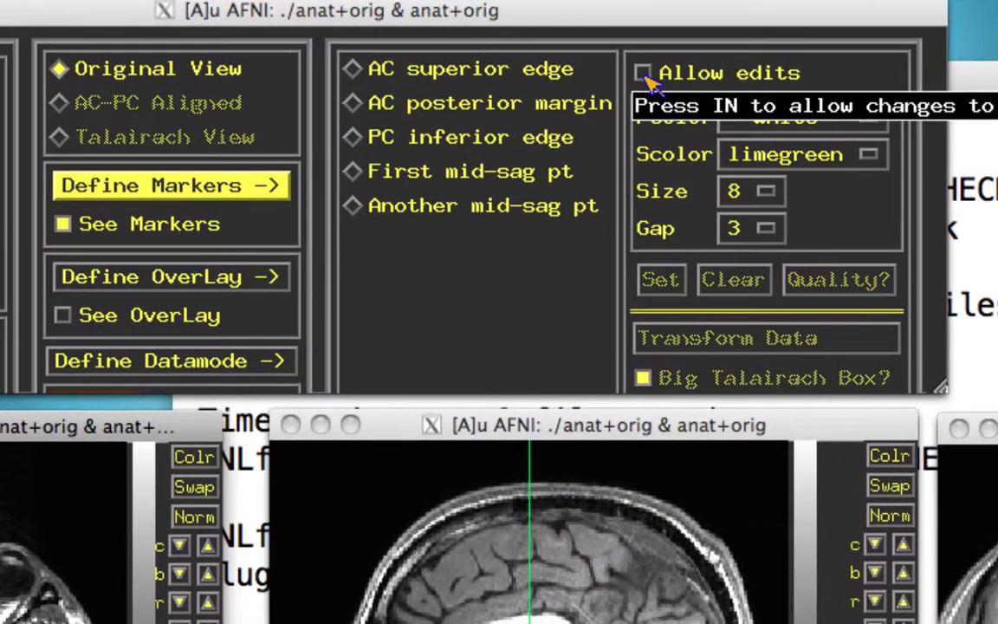
Step: Allow marker edits, choose AC superior edge, and put the crosshair on the anterior commissure
left_click(645, 74)
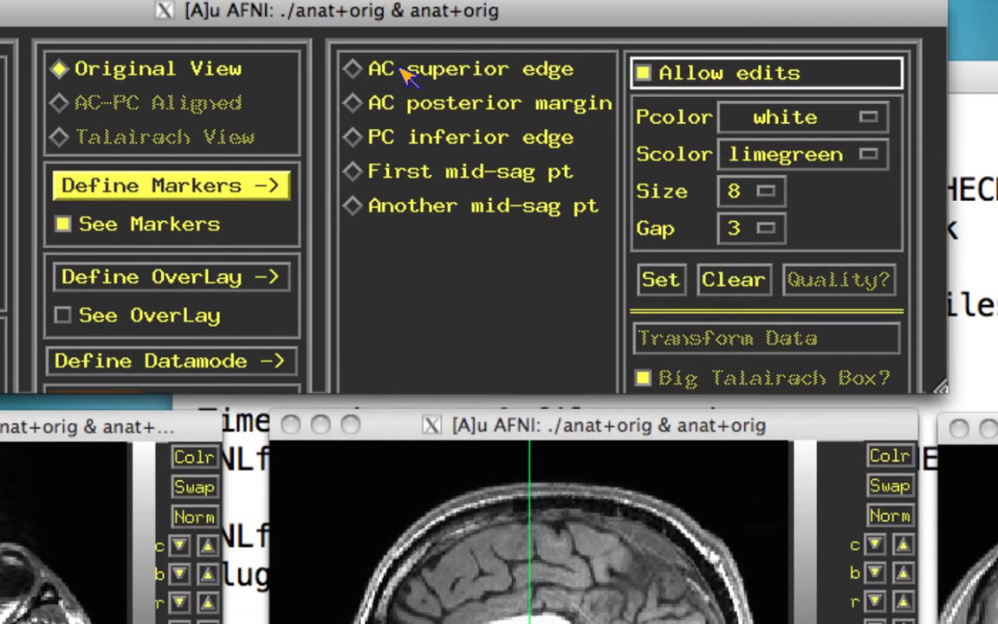
left_click(354, 71)
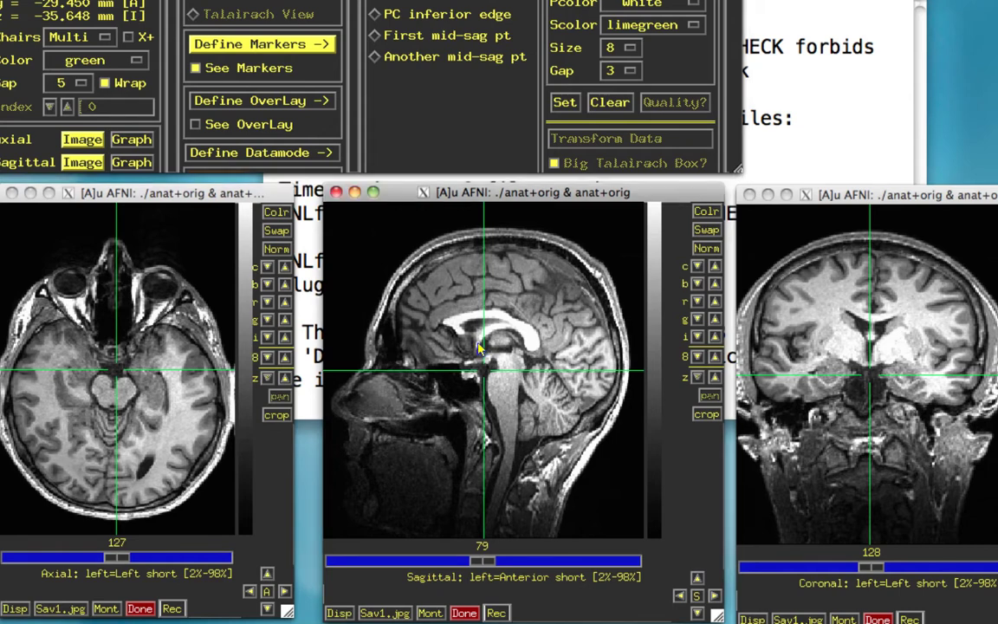
left_click(478, 344)
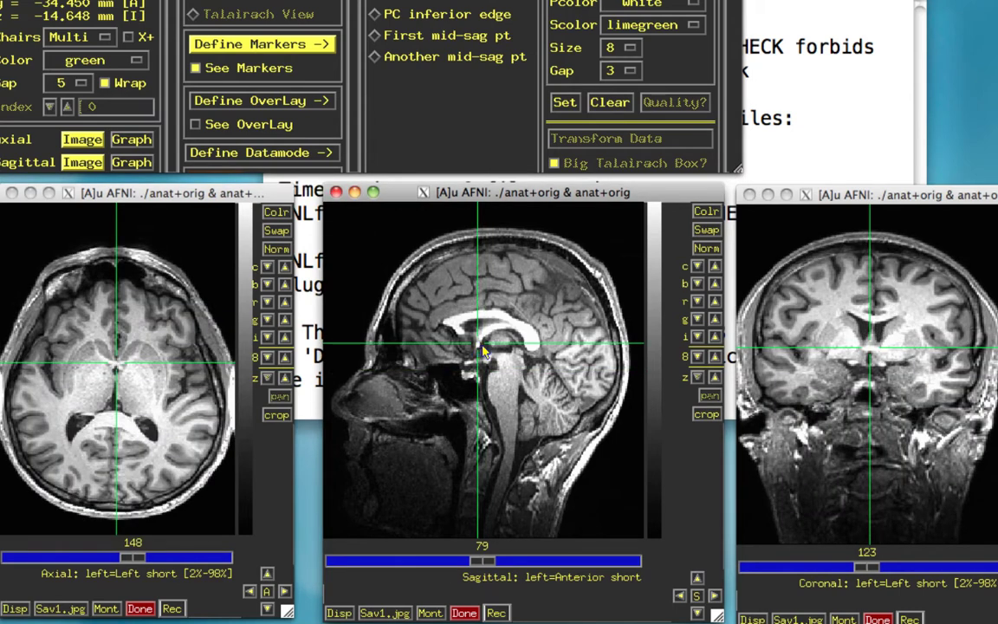
left_click(698, 596)
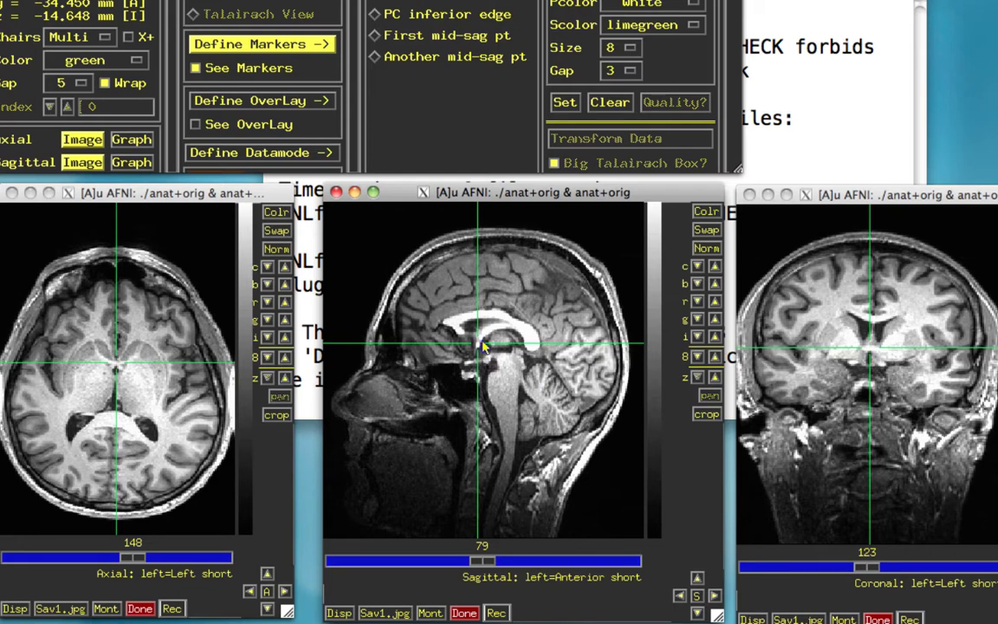
Step: Fine-tune the crosshair to sagittal 79, axial 149 and set the AC superior edge marker
key("Page_Up")
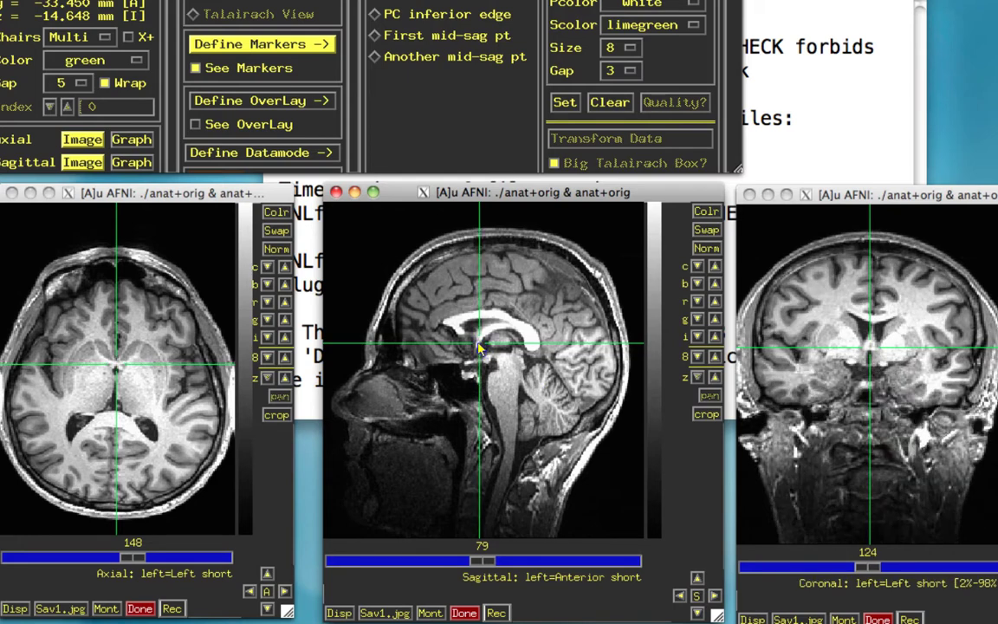
key("Page_Down")
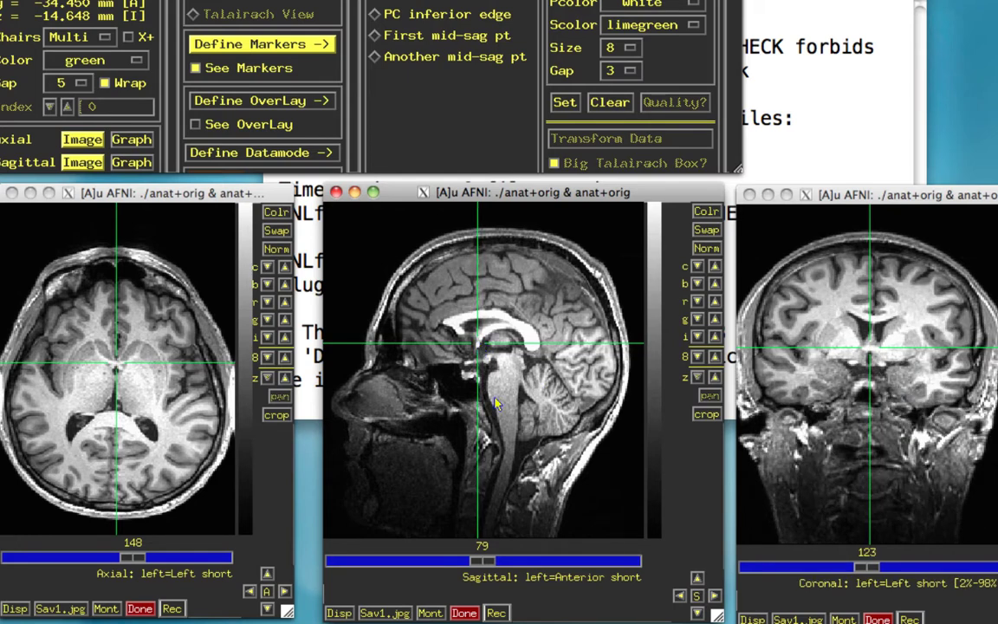
key("Up")
key("Down")
key("Up")
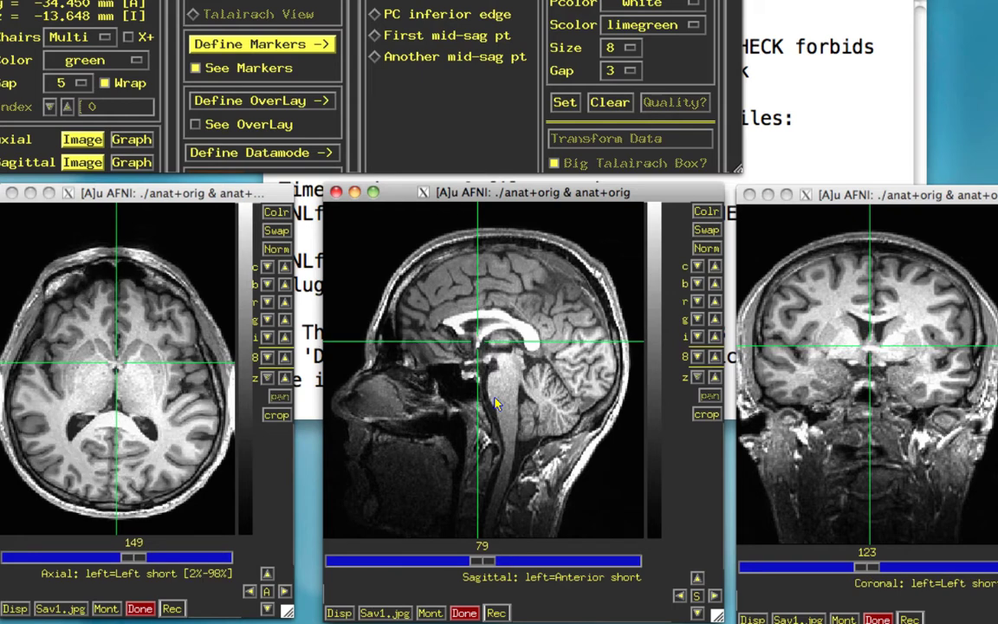
key("Up")
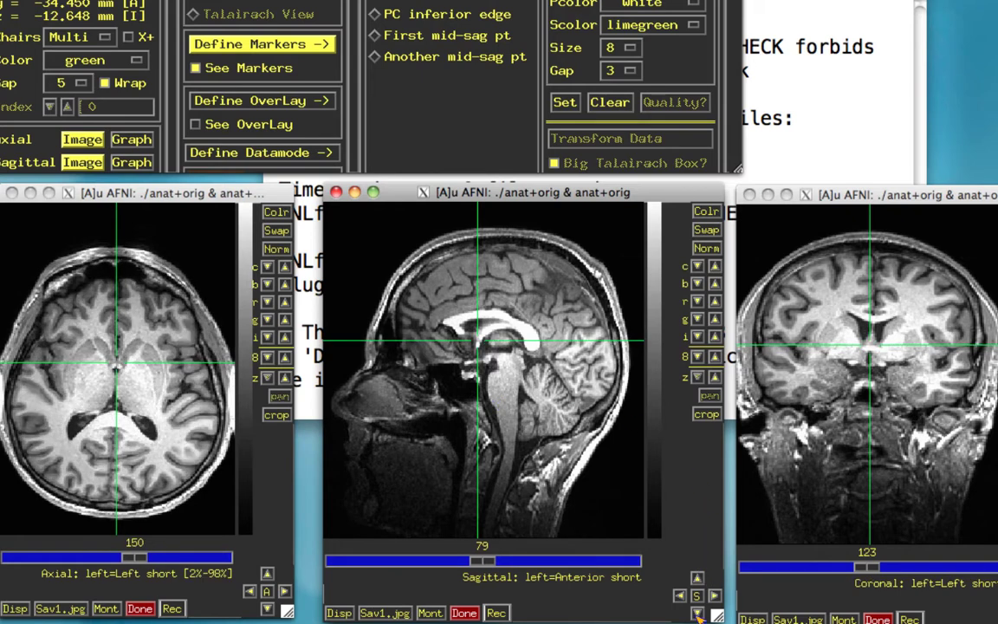
key("Down")
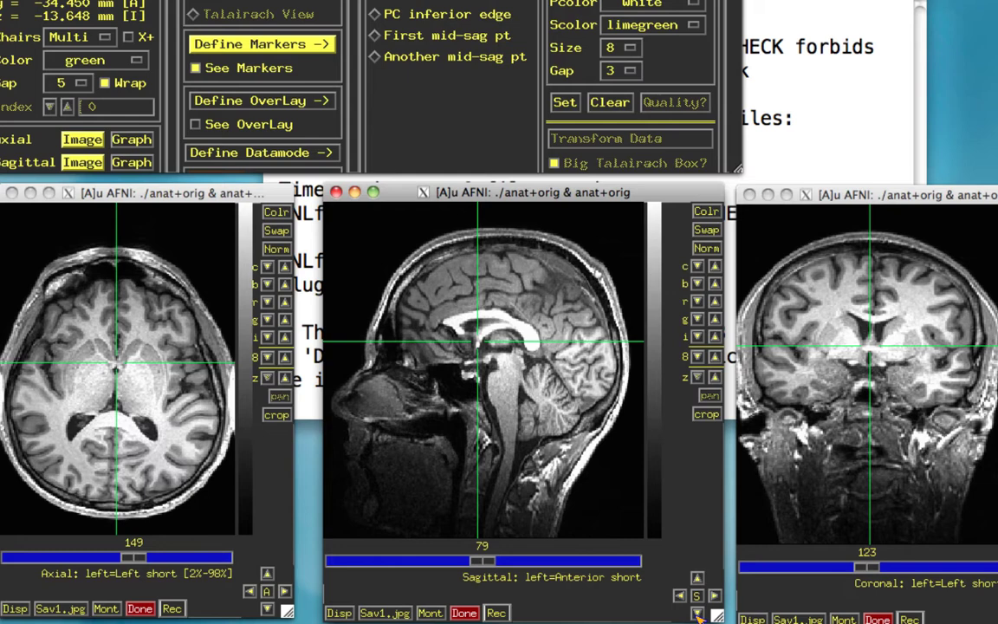
left_click(697, 613)
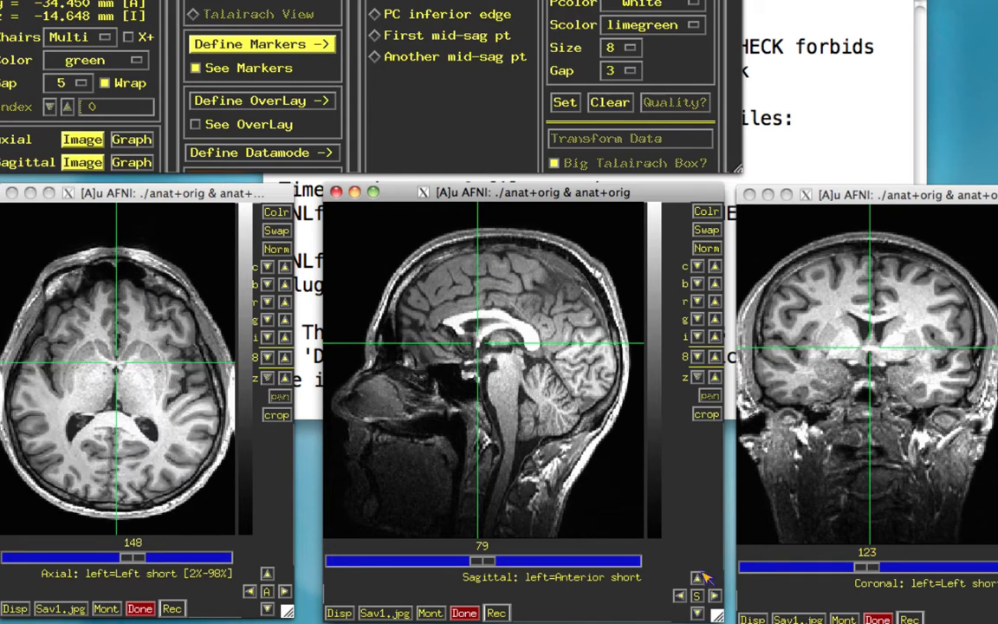
left_click(698, 578)
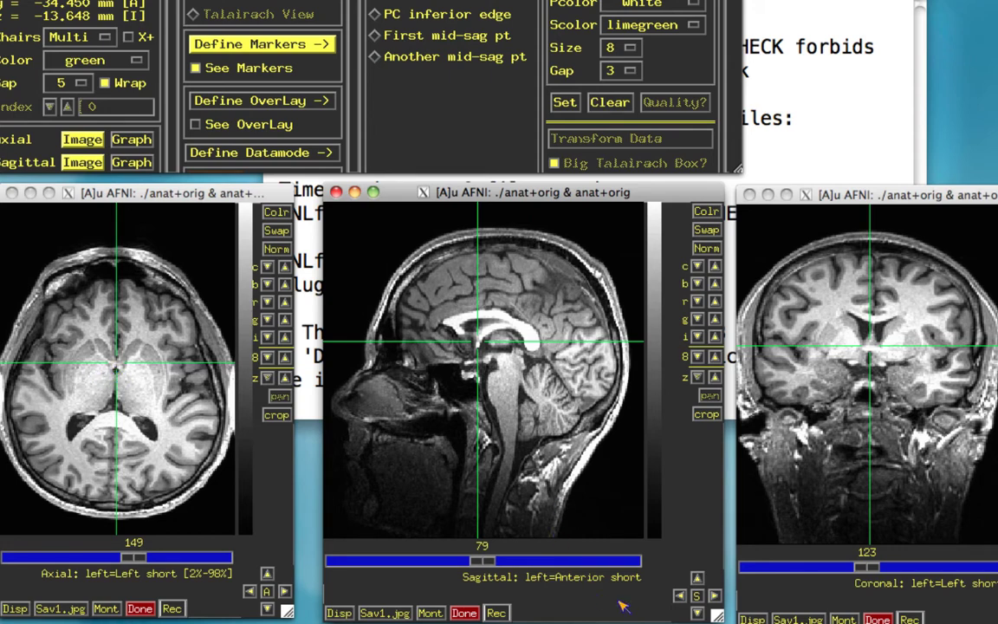
left_click(697, 578)
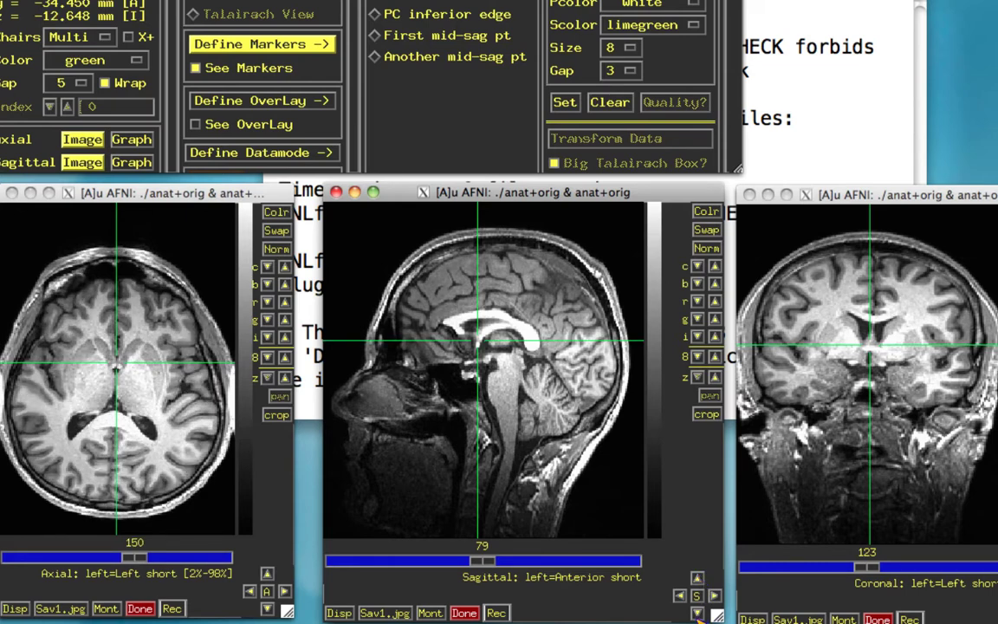
left_click(698, 614)
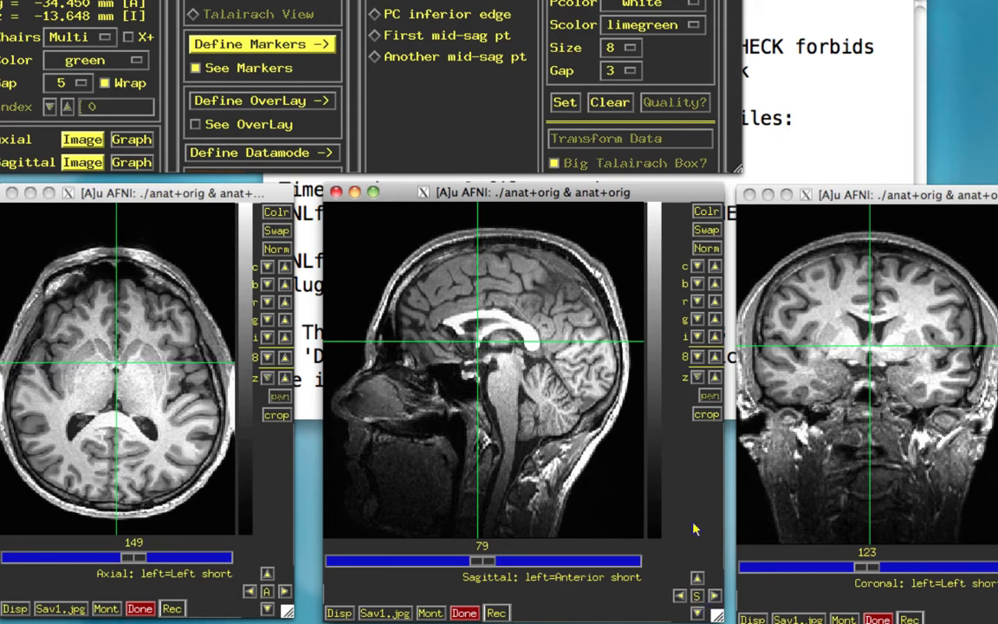
left_click(565, 102)
Step: Select the next AC marker and move the crosshair to axial 147, sagittal 79, coronal 124
left_click(383, 2)
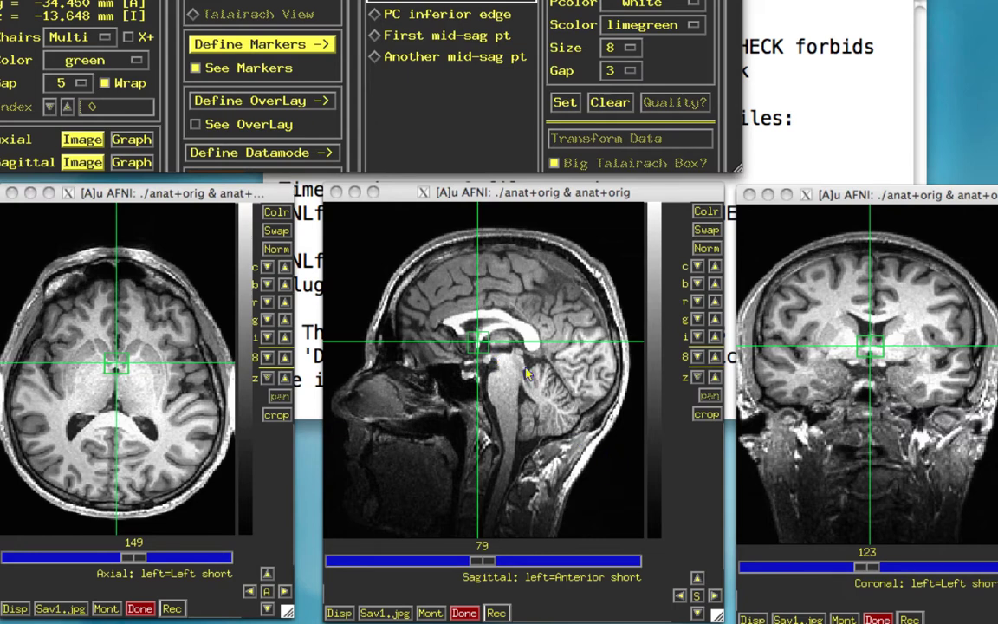
left_click(486, 349)
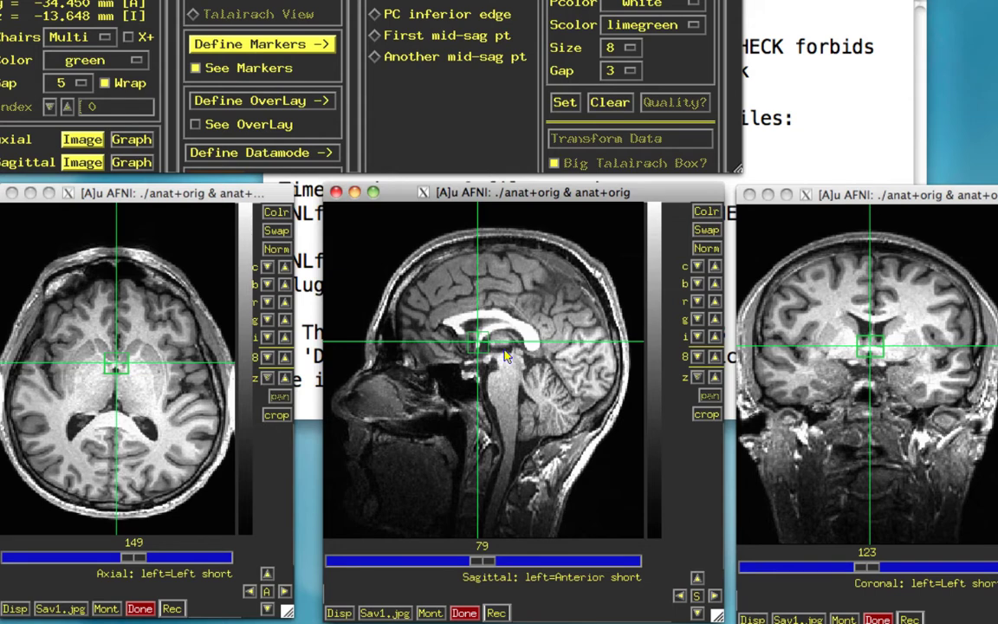
key("Right")
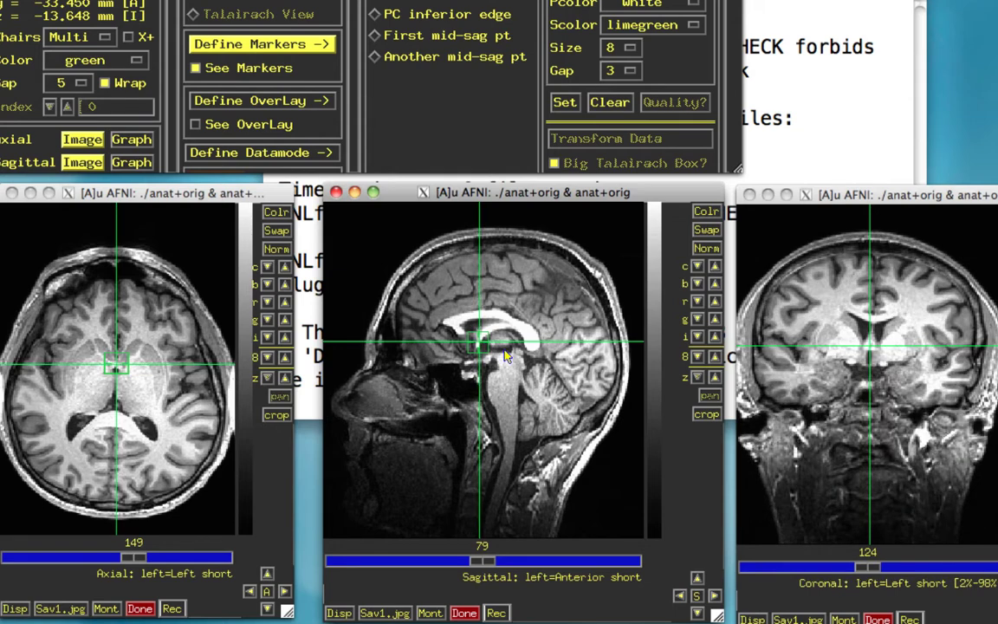
key("Down")
key("Down")
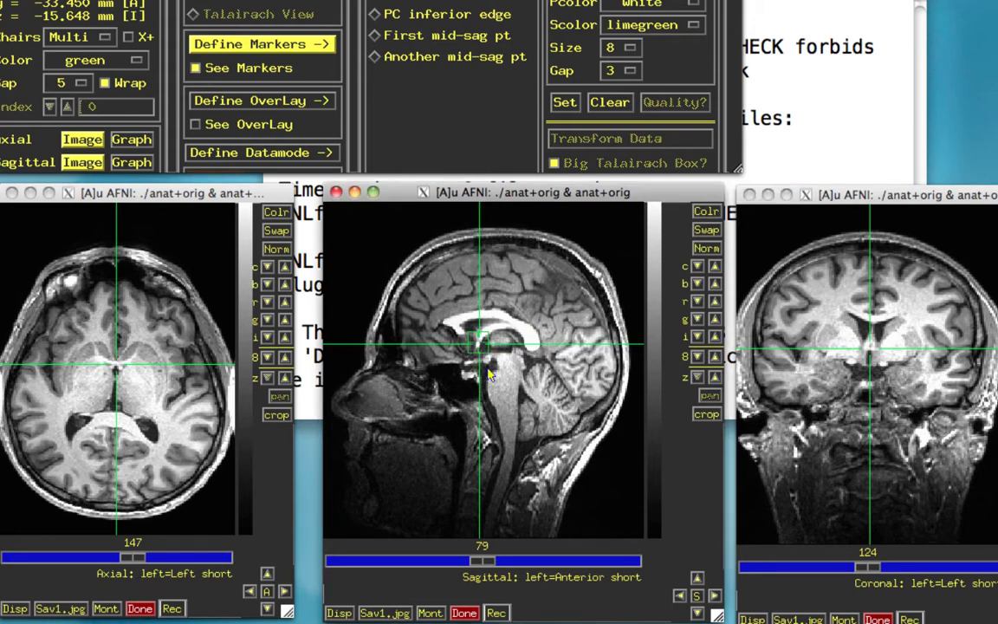
key("Left")
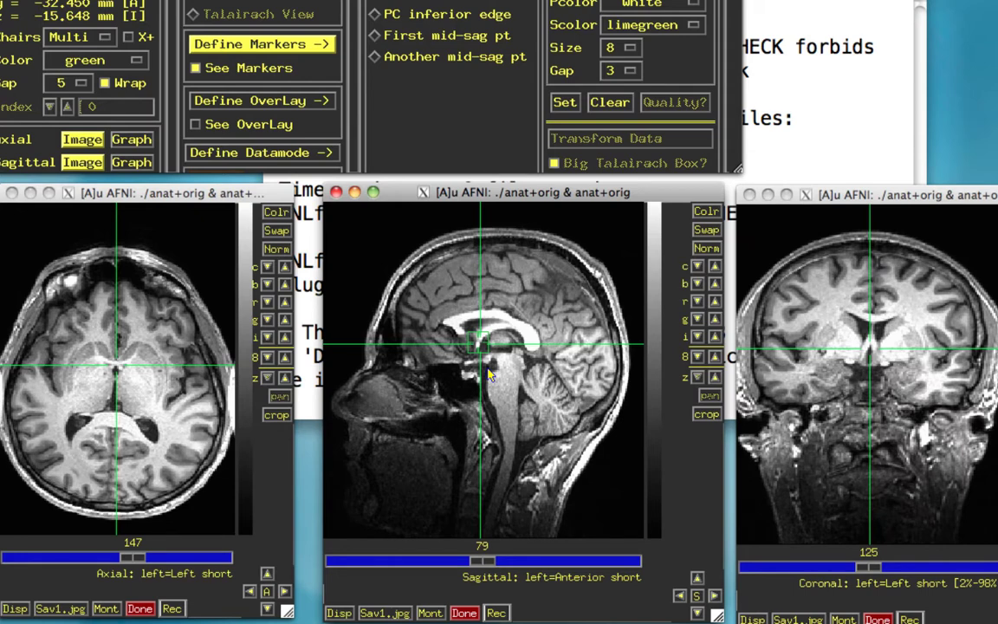
key("Right")
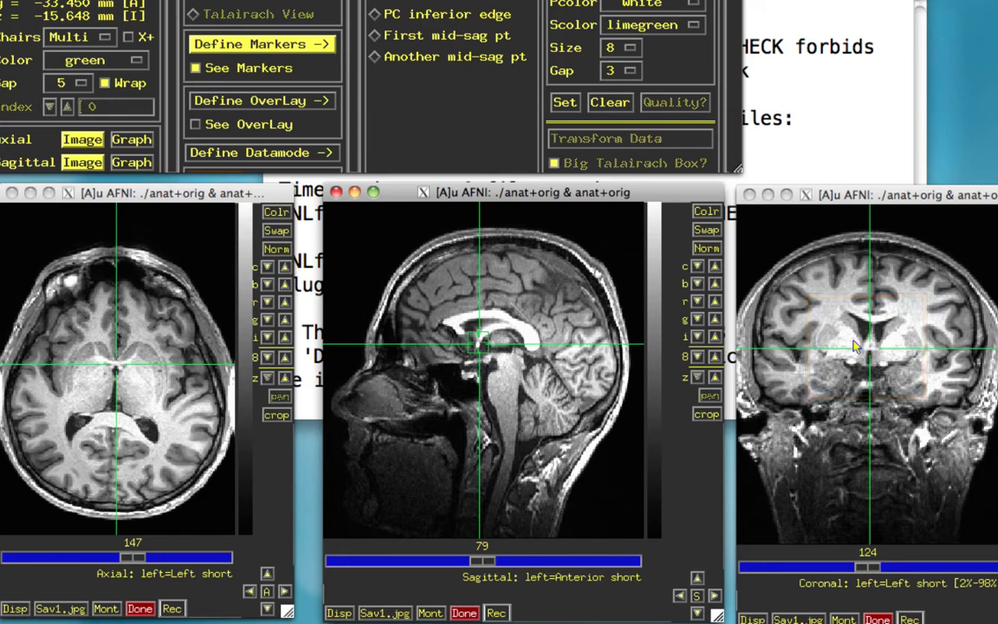
left_click(395, 4)
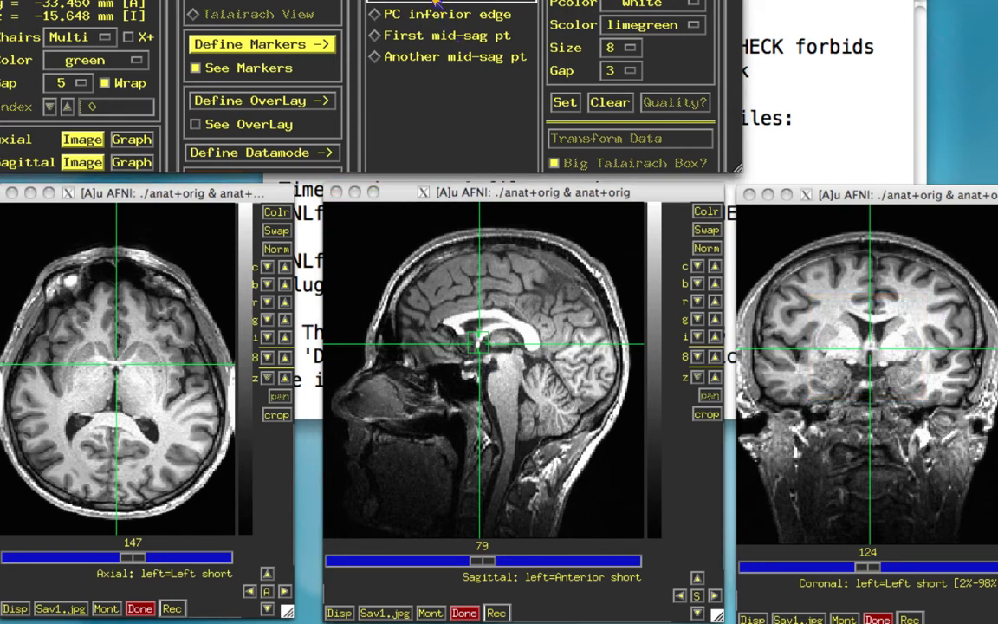
Step: Record the anterior commissure marker, then select PC inferior edge and place the crosshair on the PC
left_click(564, 104)
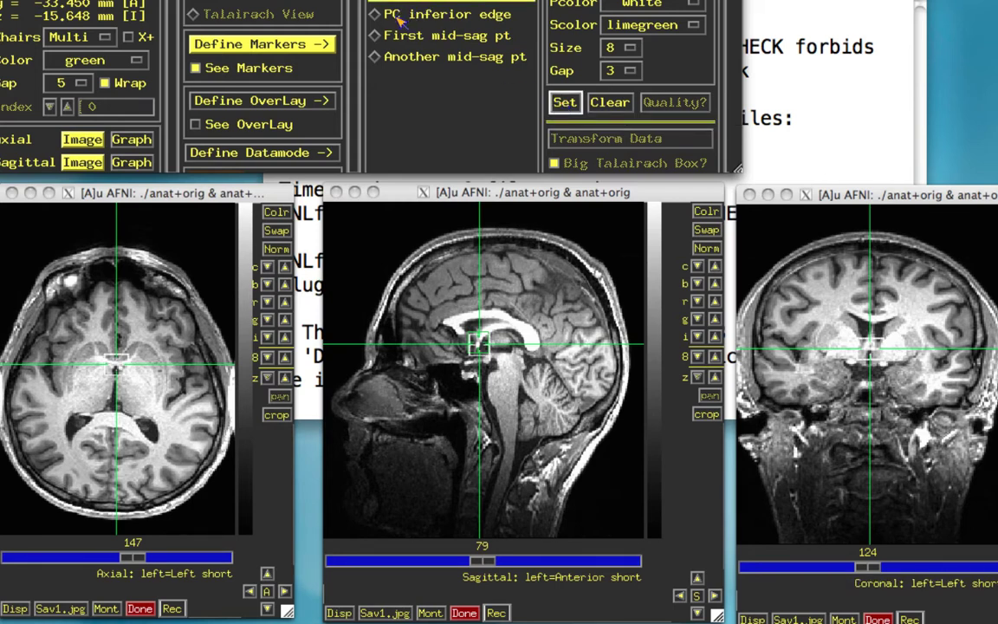
left_click(401, 15)
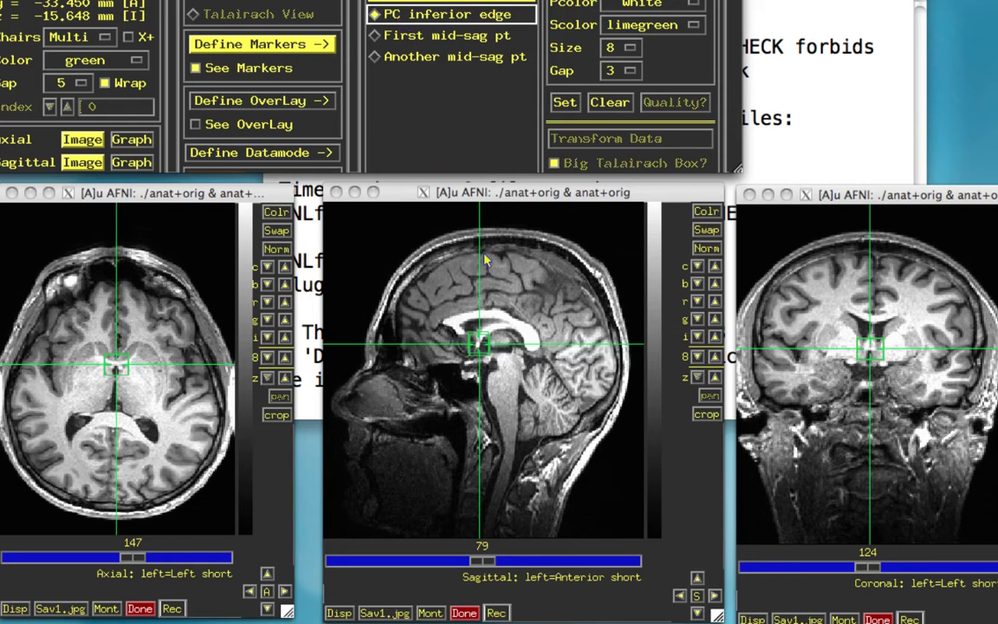
left_click(515, 356)
left_click(514, 356)
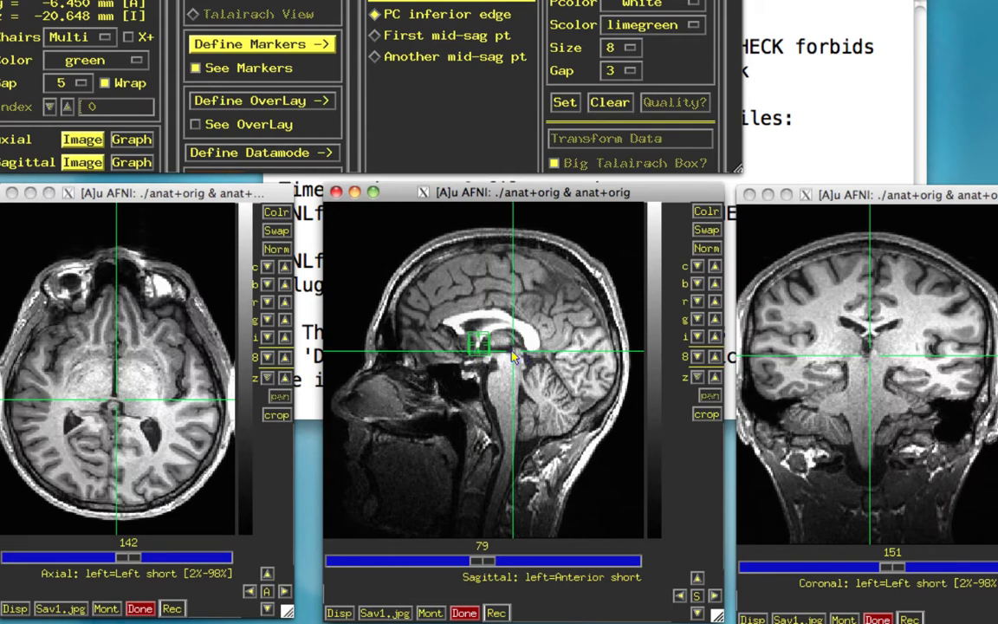
left_click(113, 404)
left_click(114, 404)
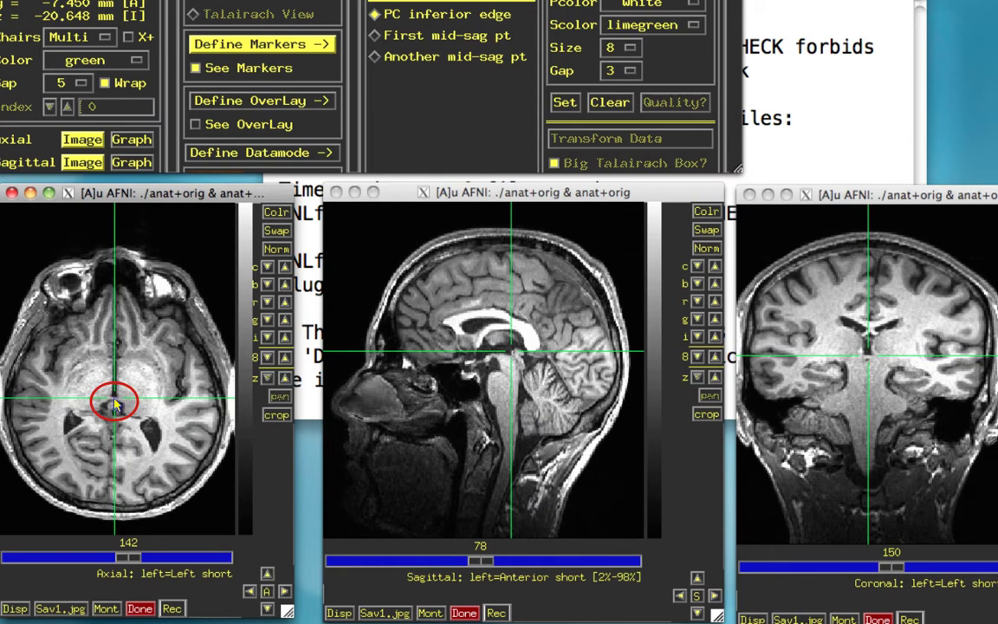
Step: Fine-tune the crosshair to axial 140, sagittal 78, coronal 150 and set the PC inferior edge
left_click(516, 361)
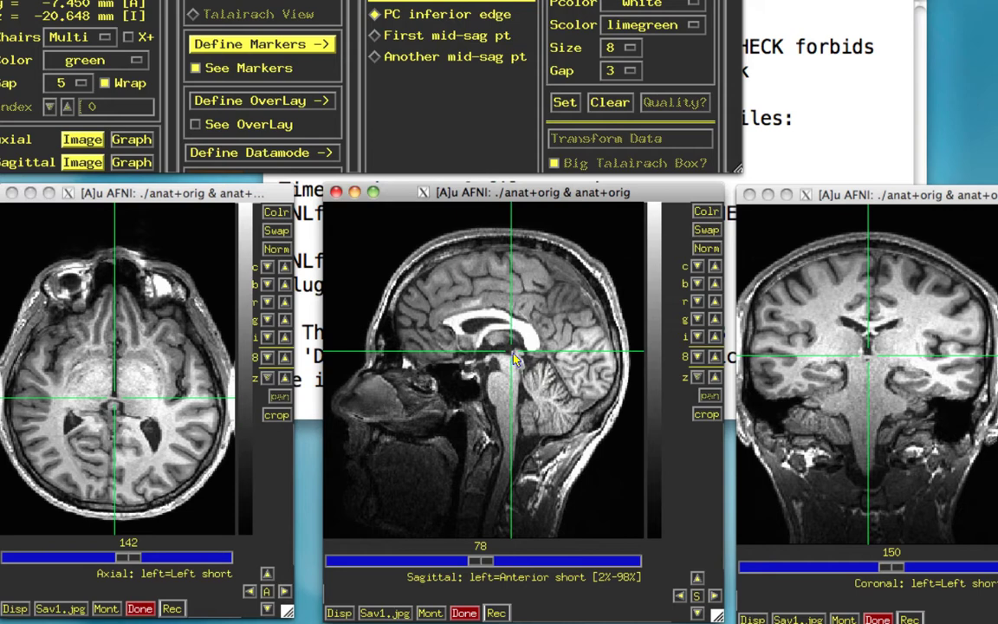
left_click(514, 356)
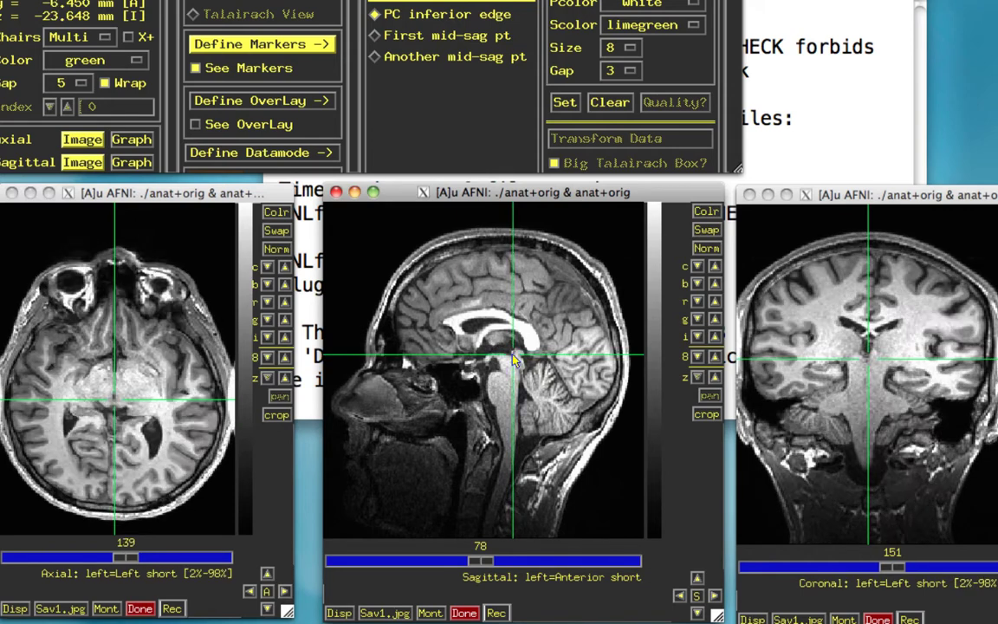
key("Left")
key("Up")
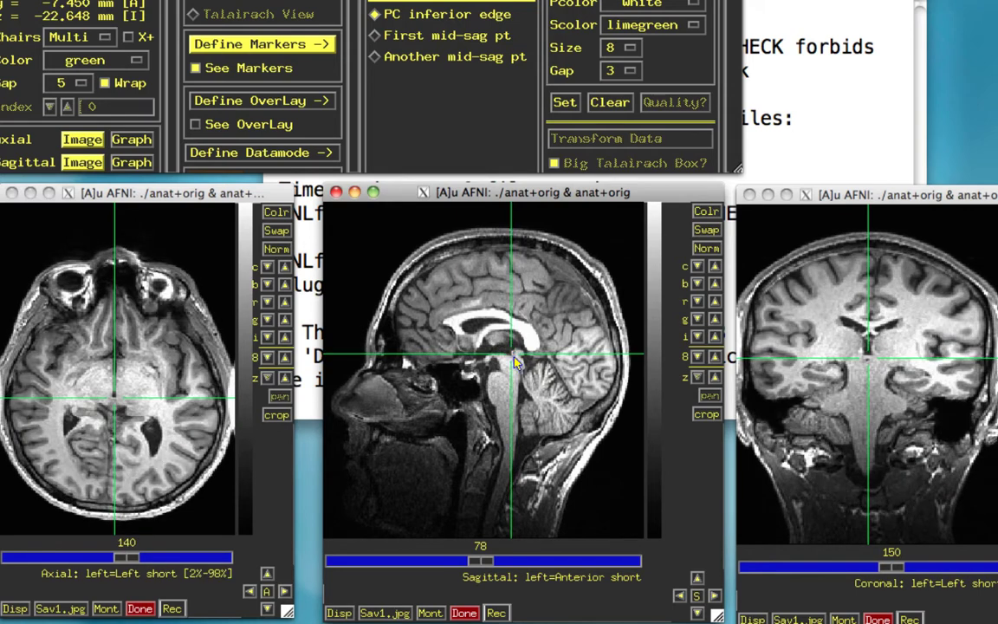
key("Down")
key("Up")
left_click(407, 16)
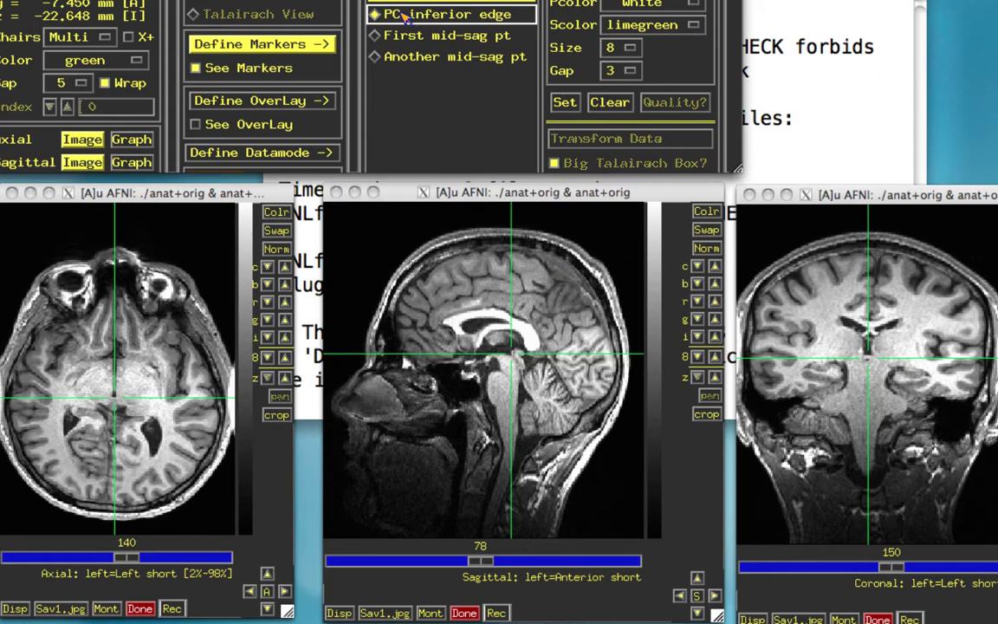
left_click(564, 103)
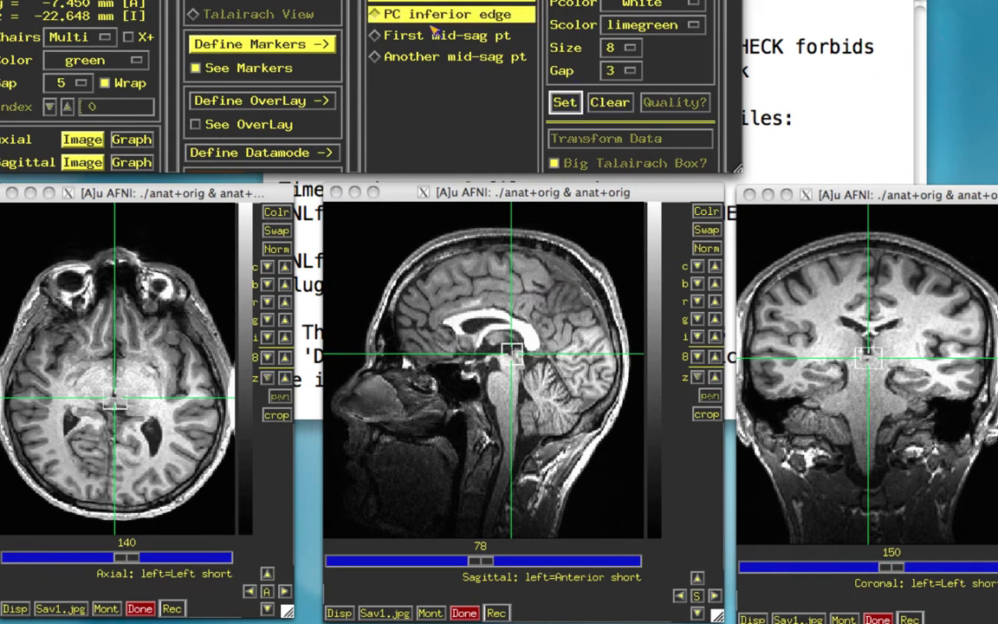
Step: Set the first mid-sagittal point high on the midline (axial 187, sagittal 81, coronal 103)
left_click(390, 34)
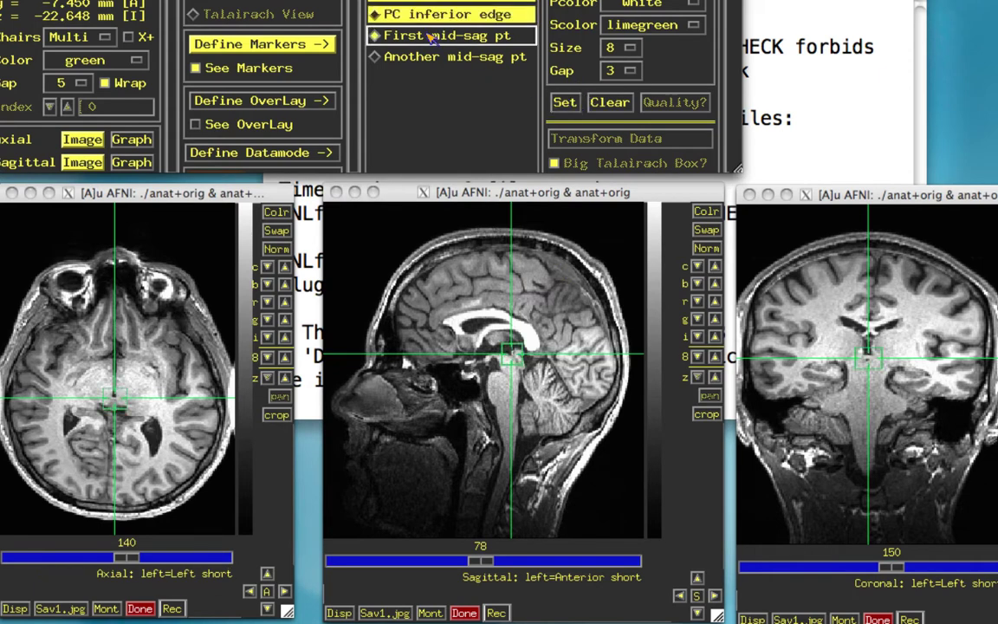
left_click(520, 292)
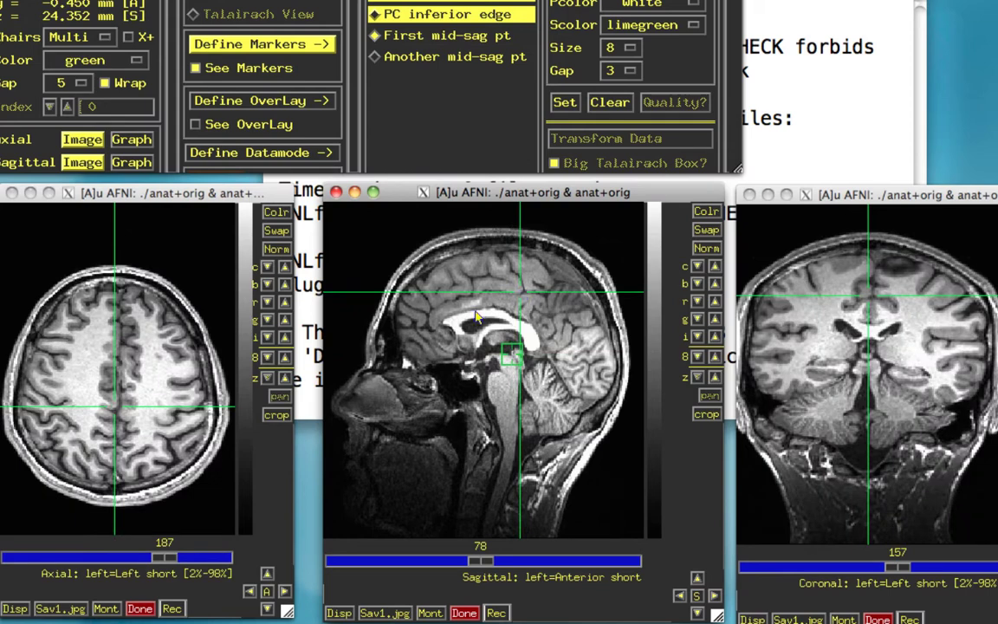
left_click(118, 414)
left_click(118, 408)
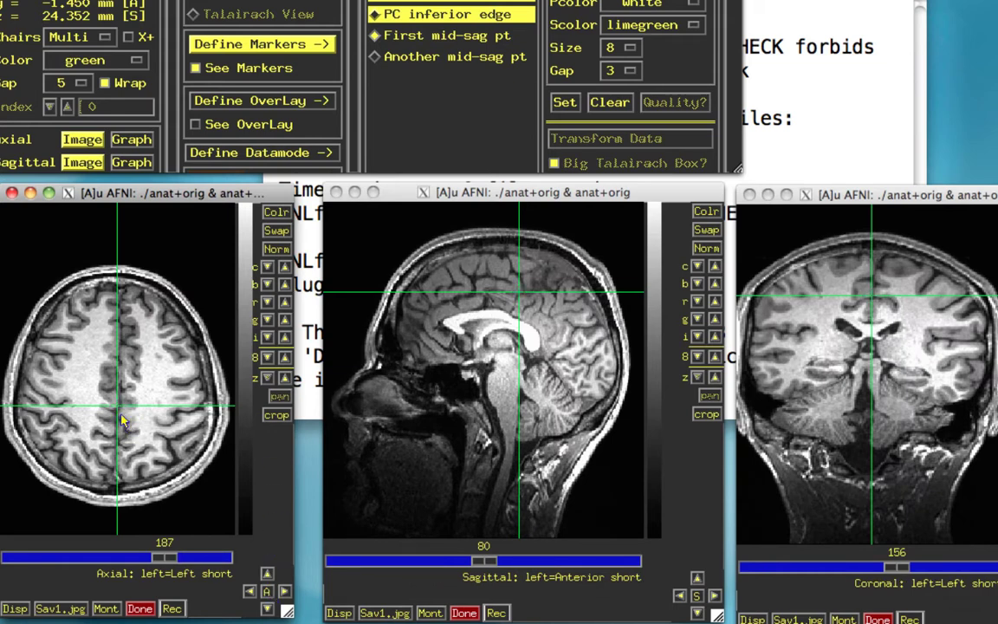
left_click(414, 36)
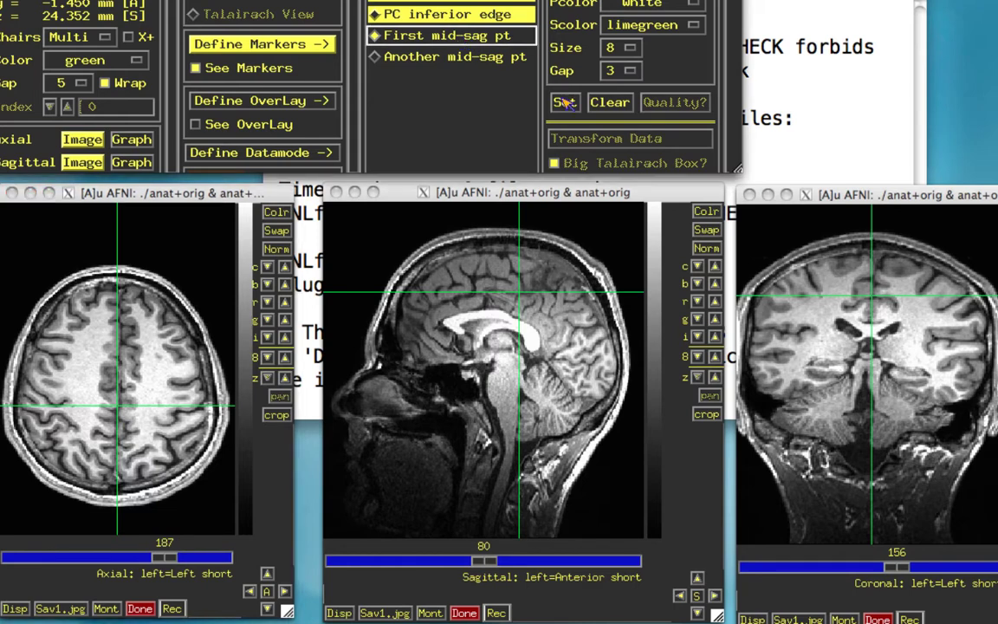
left_click(563, 102)
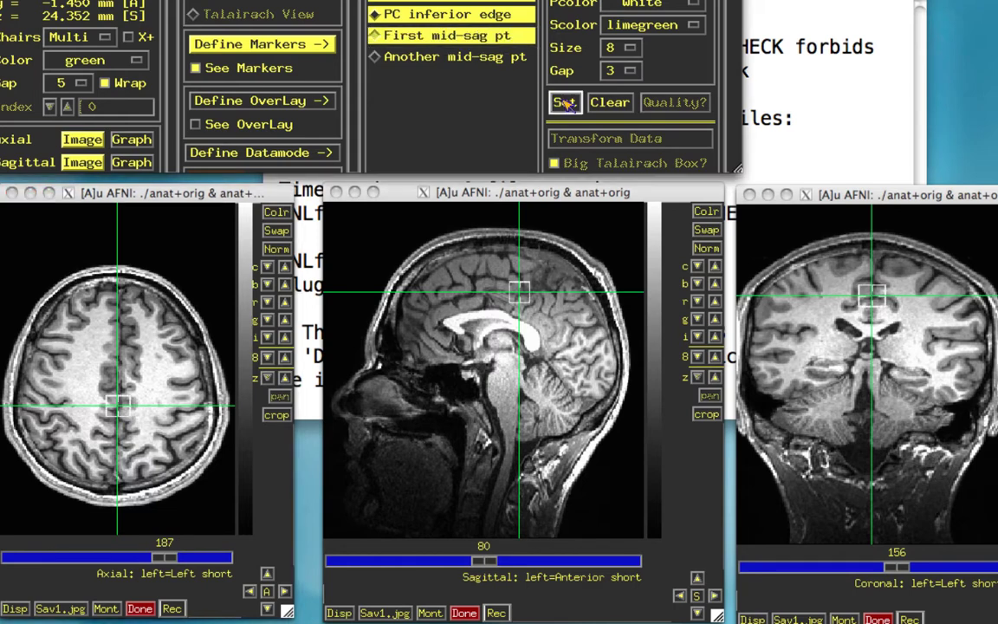
left_click(121, 344)
left_click(121, 345)
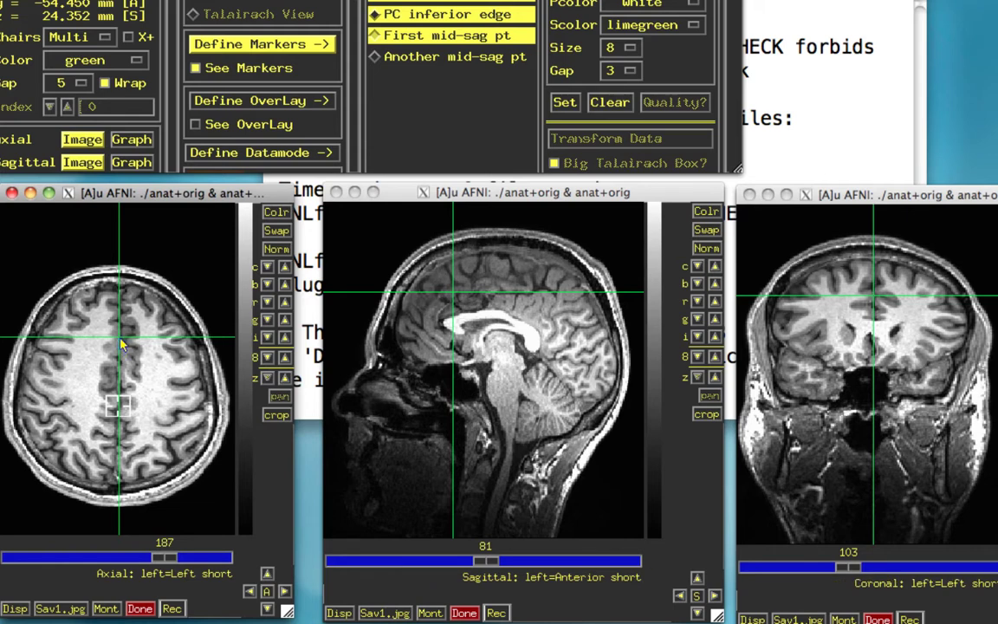
Step: Set Another mid-sag pt on the posterior midline in the axial view and run the Quality check
left_click(564, 102)
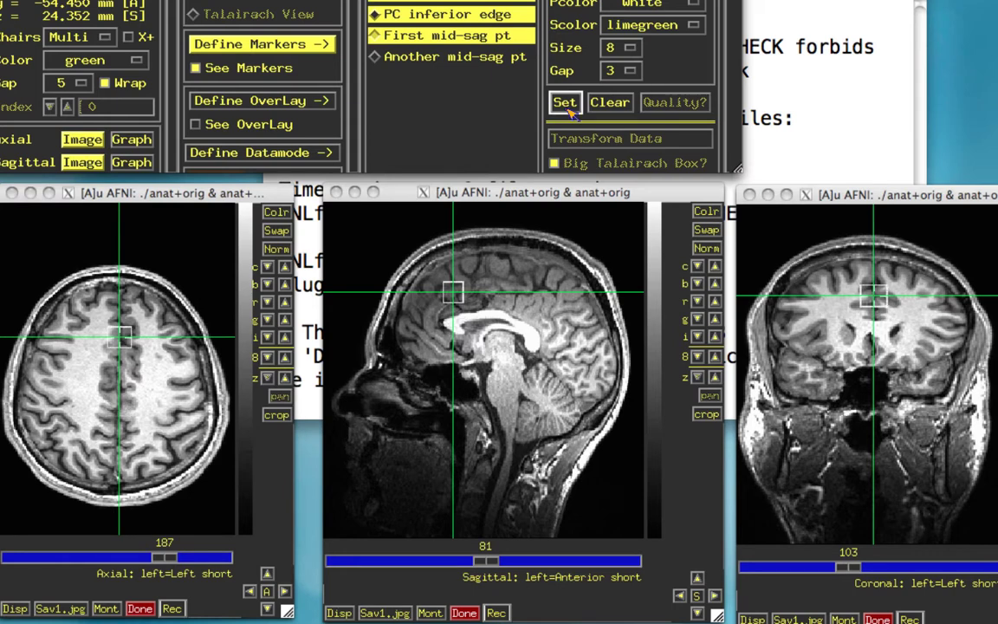
left_click(117, 421)
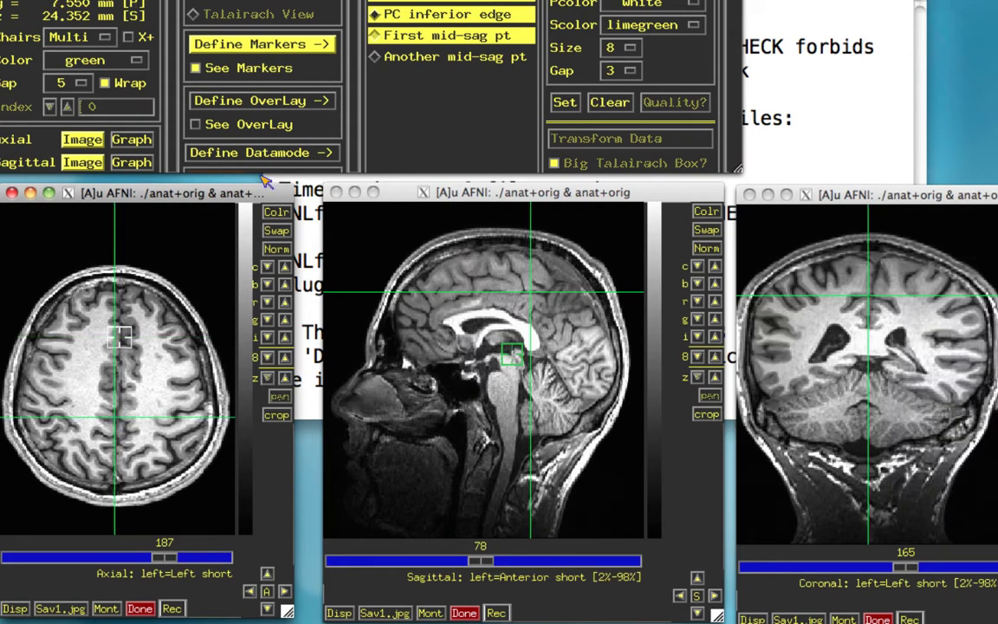
left_click(400, 68)
left_click(402, 60)
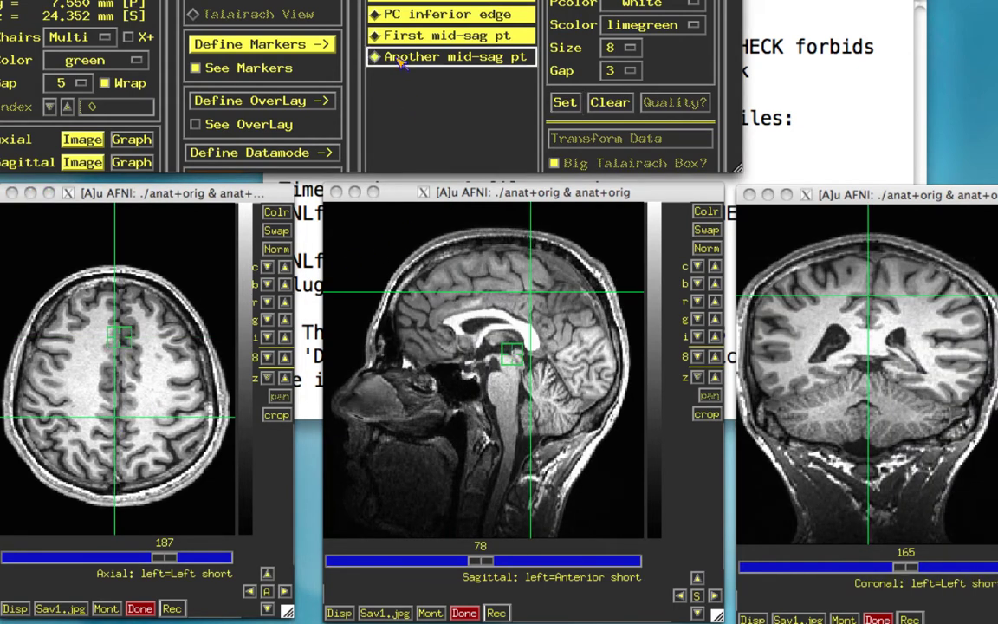
left_click(118, 425)
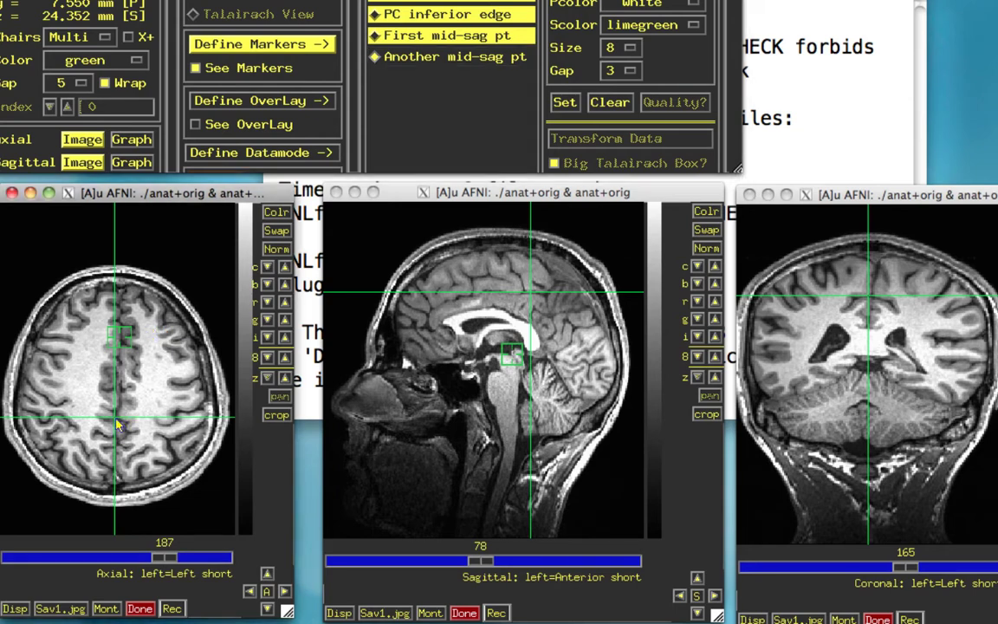
left_click(118, 424)
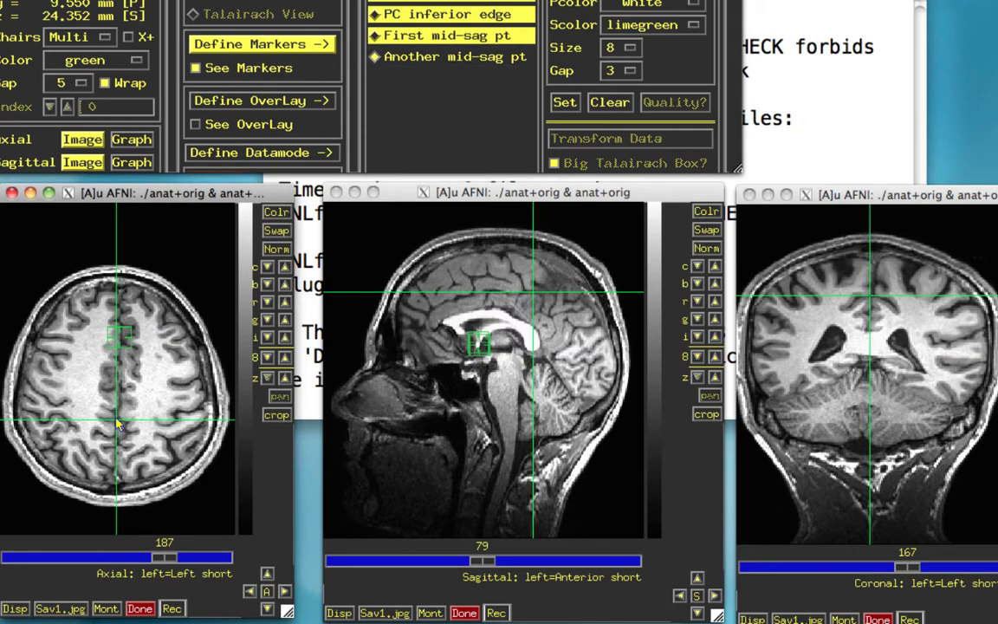
left_click(117, 419)
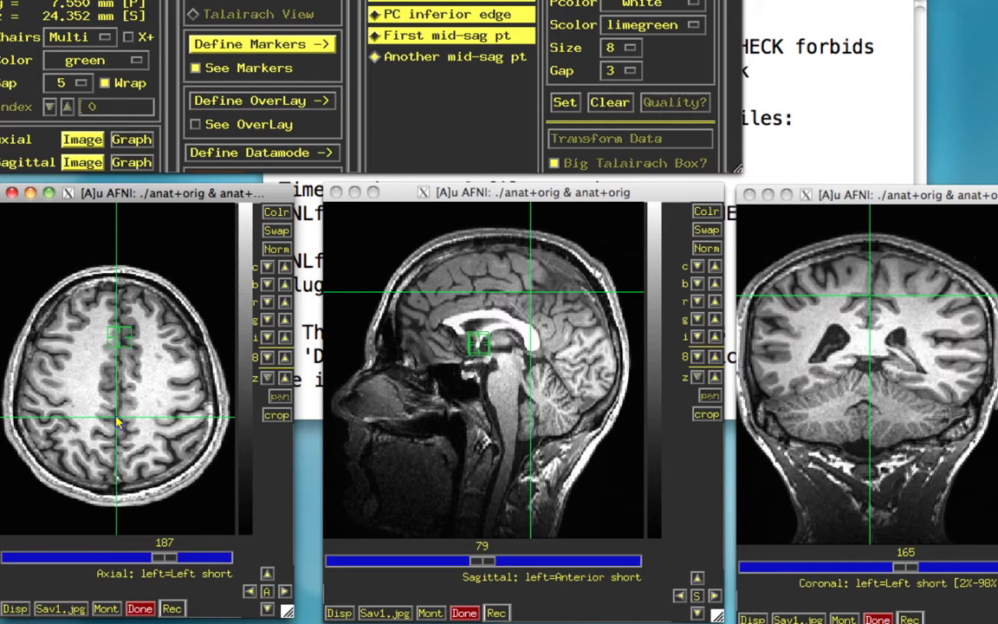
left_click(565, 103)
left_click(564, 102)
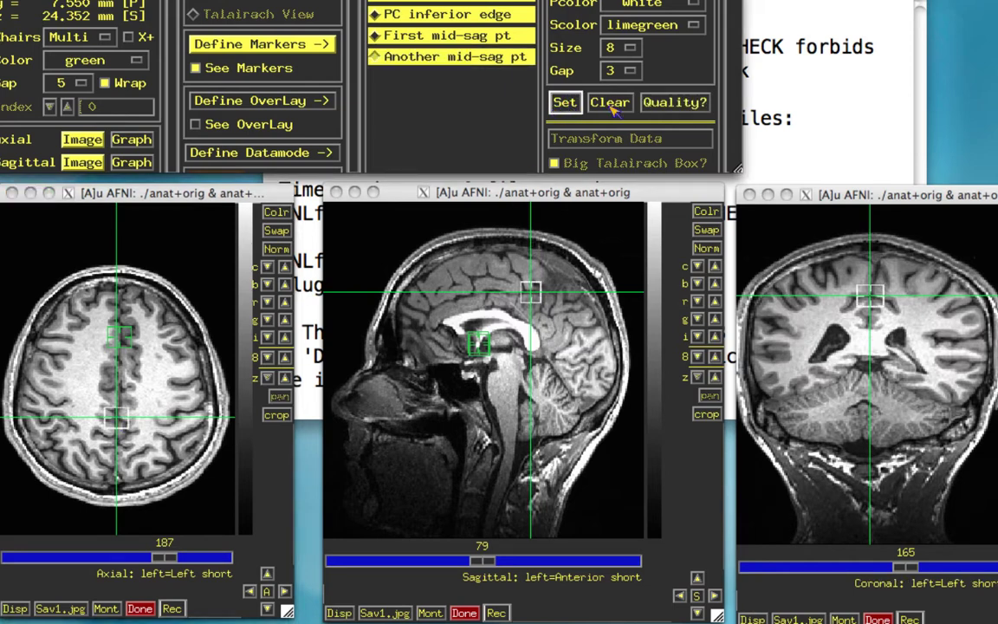
left_click(664, 106)
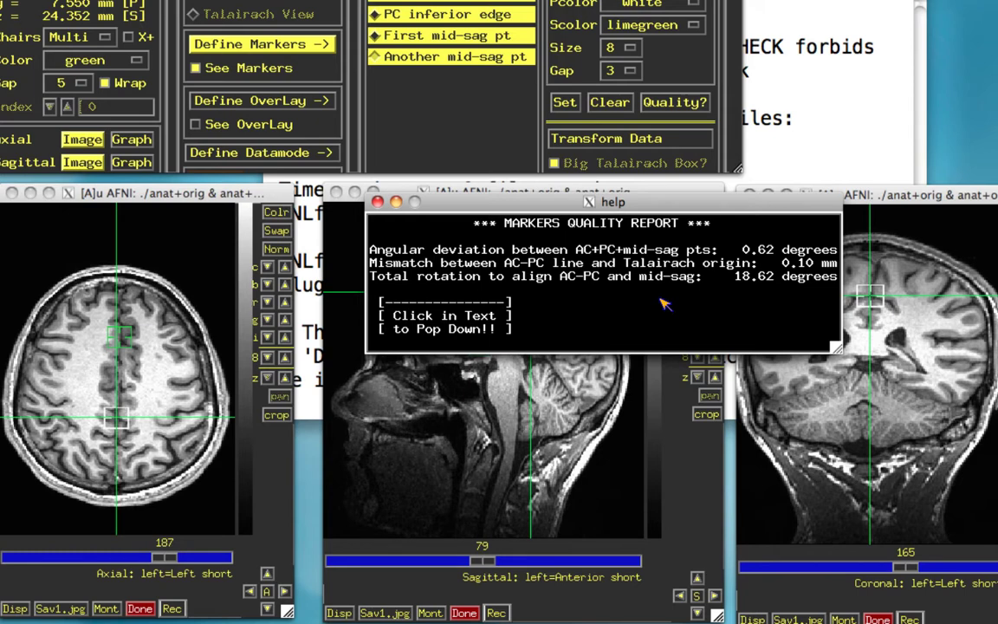
Step: Dismiss the quality report (0.62° deviation, 0.10 mm mismatch) and compute the transform with Transform Data
left_click(378, 208)
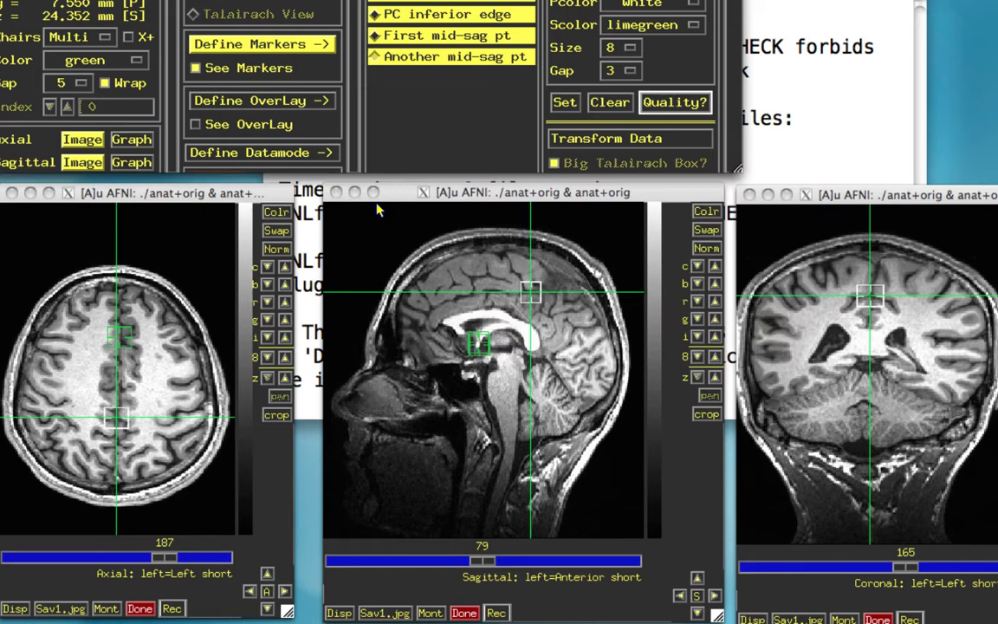
left_click(604, 147)
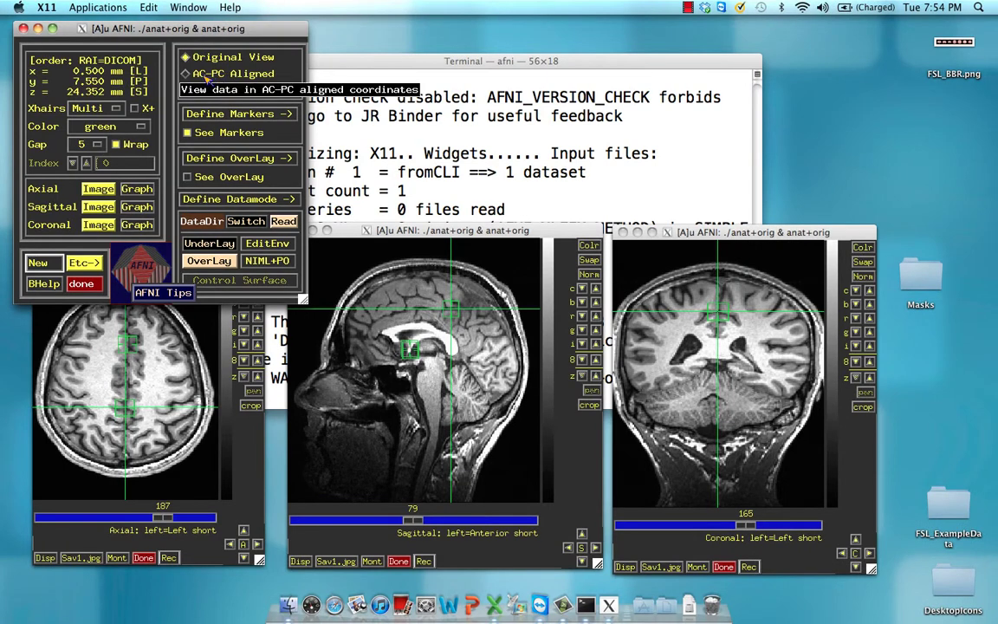
Step: Switch to the AC-PC aligned anat+acpc view and set the crosshair at 0, -1, -1 mm
left_click(208, 76)
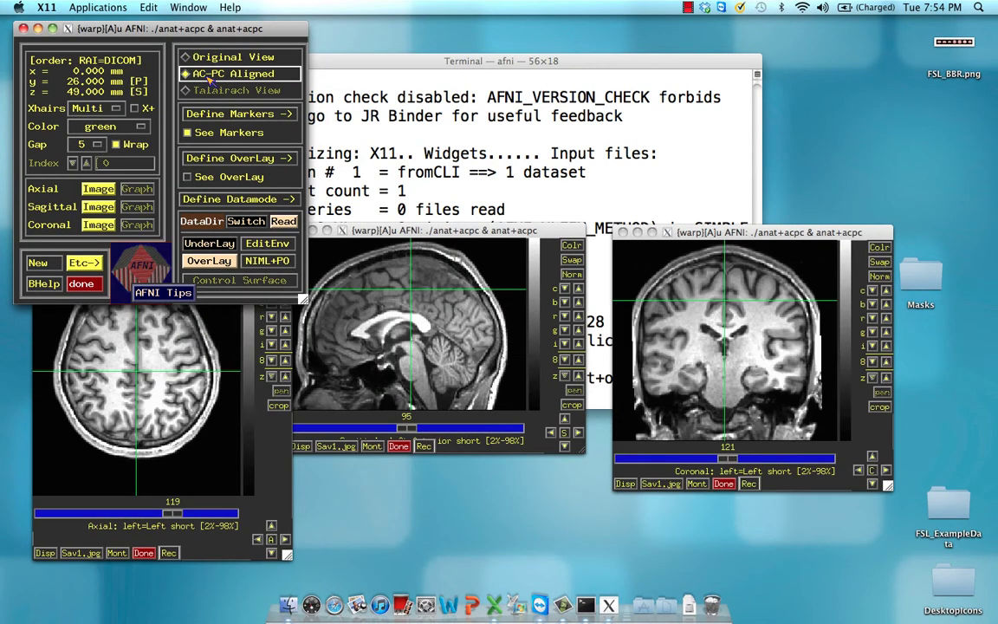
left_click(170, 283)
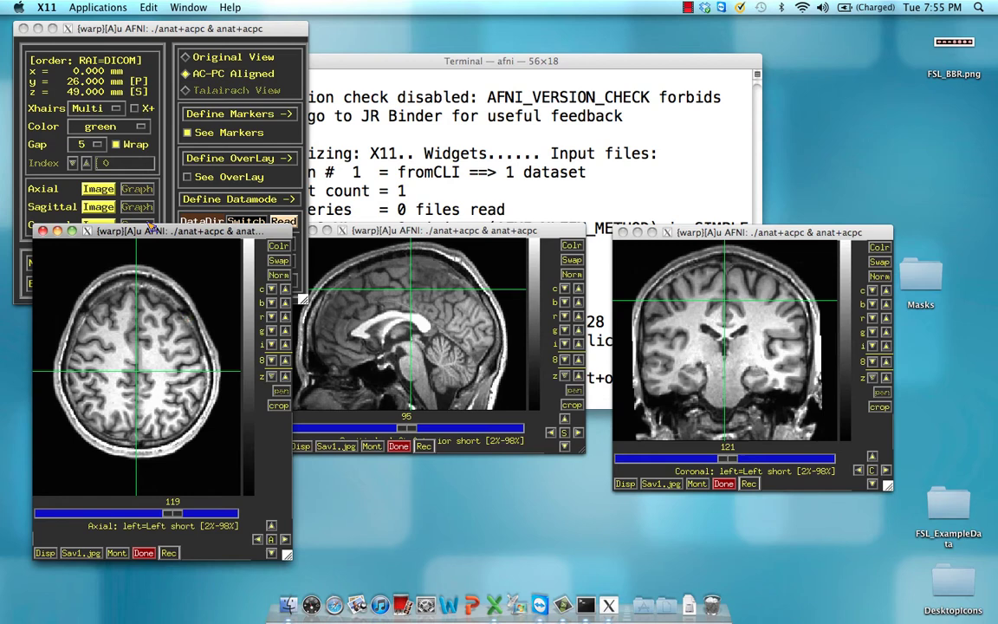
left_click(431, 232)
left_click_drag(431, 232, 446, 264)
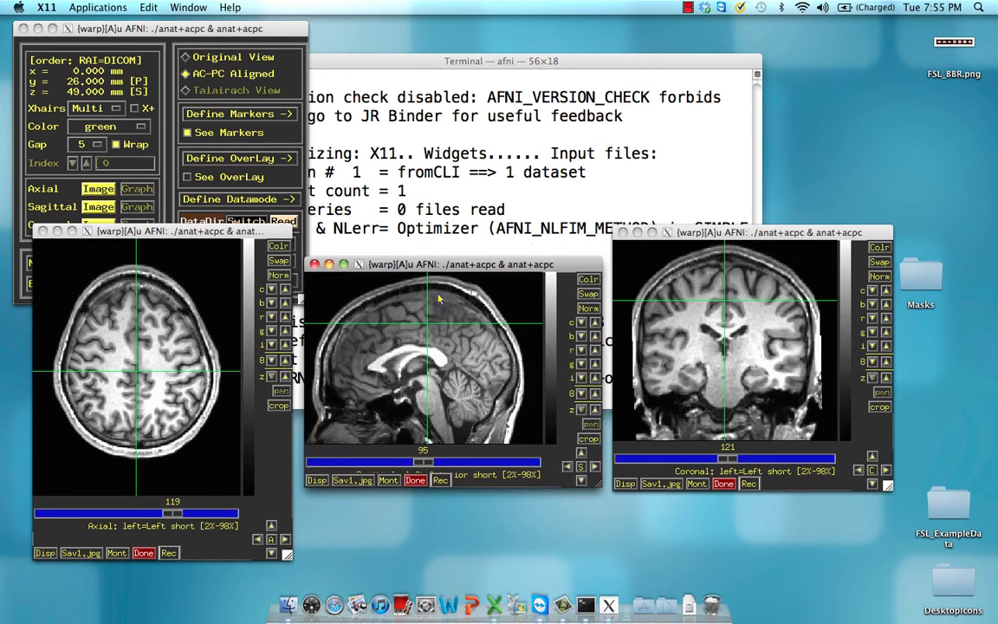
left_click(401, 380)
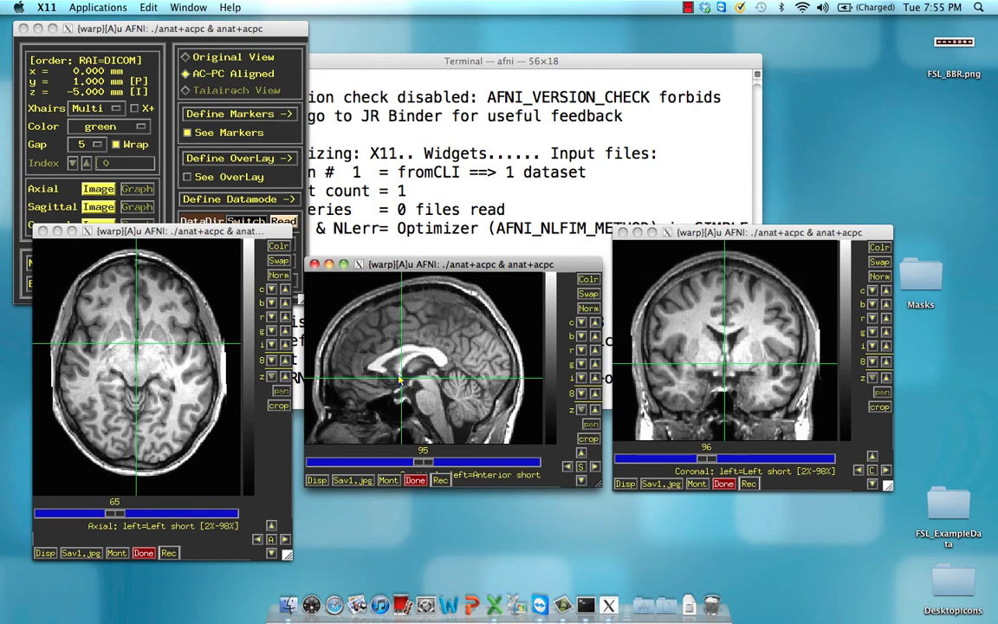
left_click(399, 378)
left_click(402, 380)
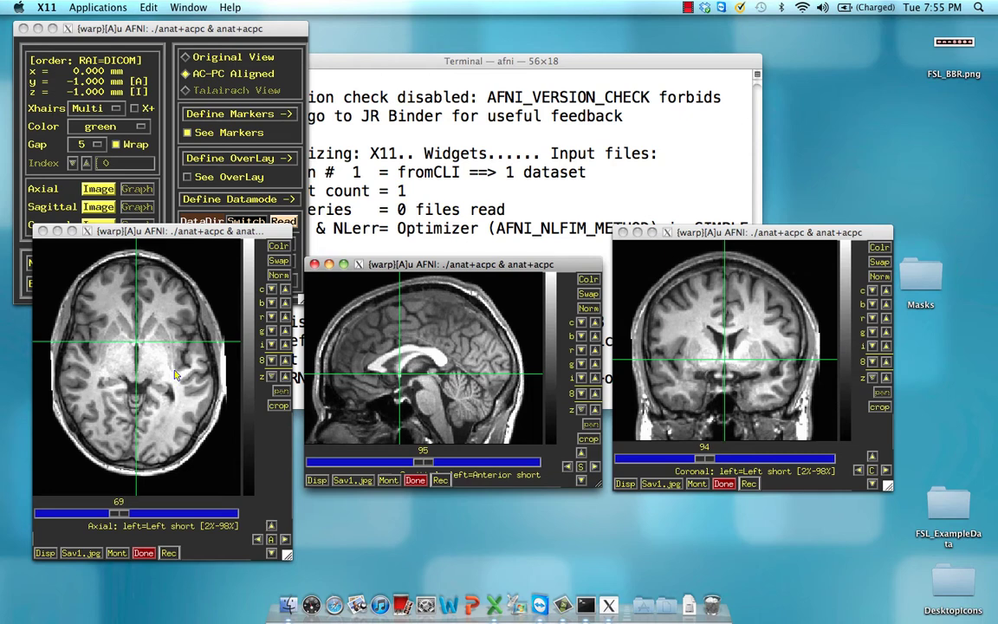
left_click(271, 538)
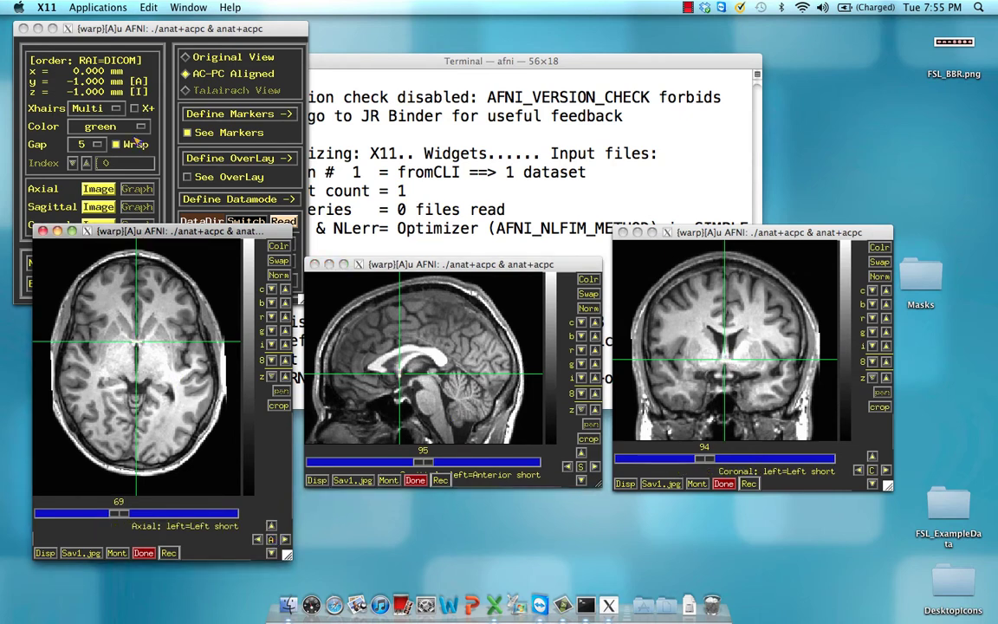
Step: Turn the crosshairs off, check axial slice 70, then switch to a single crosshair
left_click(106, 102)
left_click(102, 106)
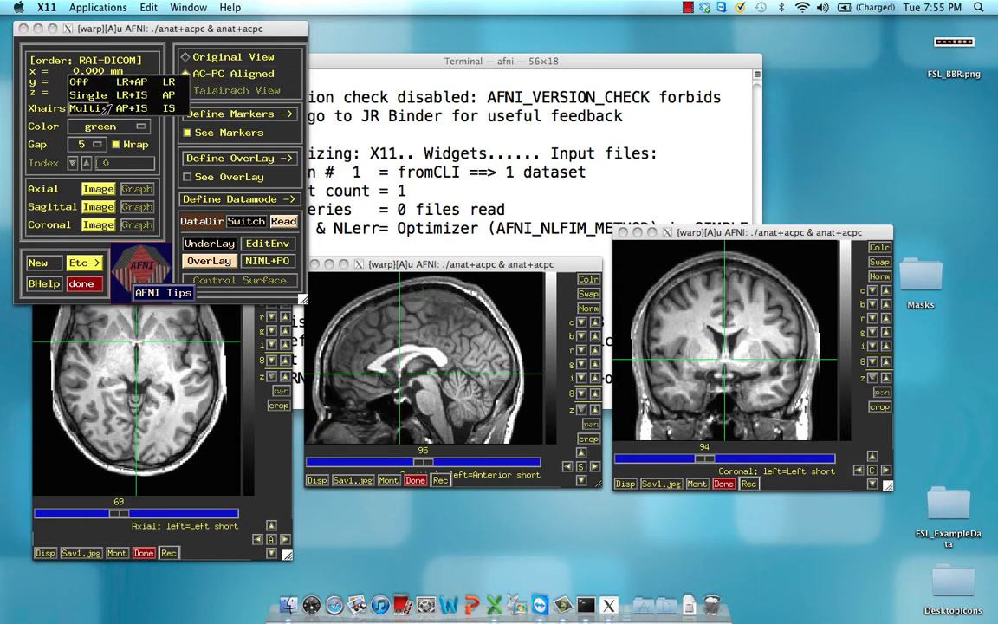
left_click(77, 80)
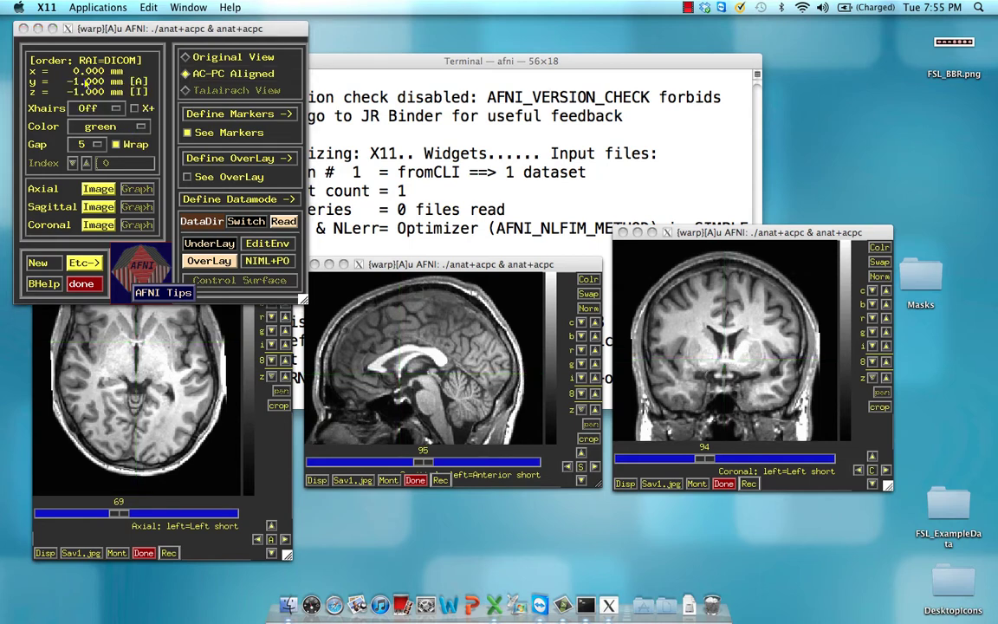
left_click(136, 357)
left_click(420, 370)
left_click(419, 370)
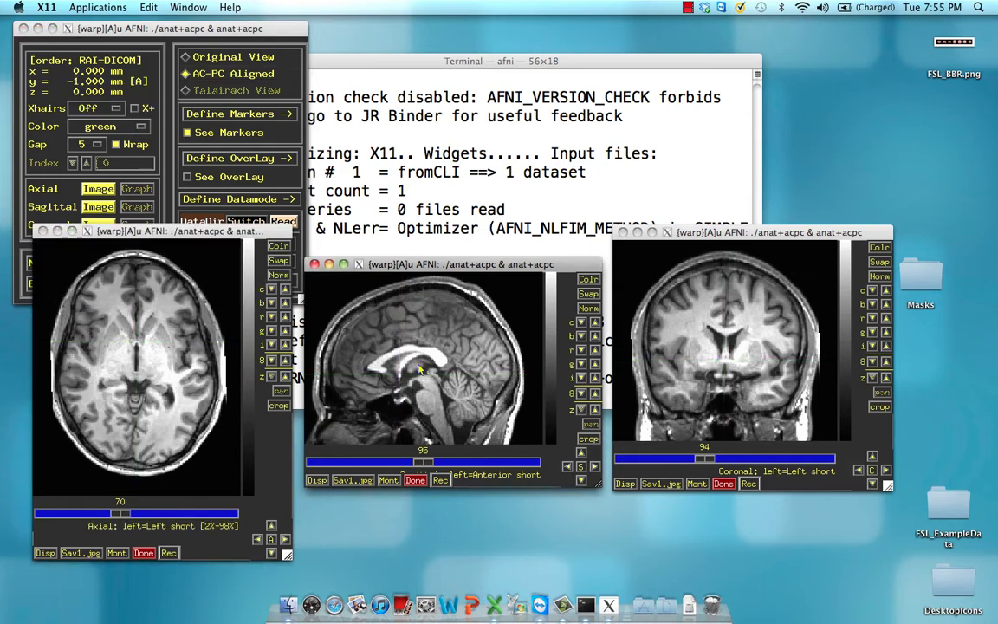
key("Down")
key("Down")
key("Down")
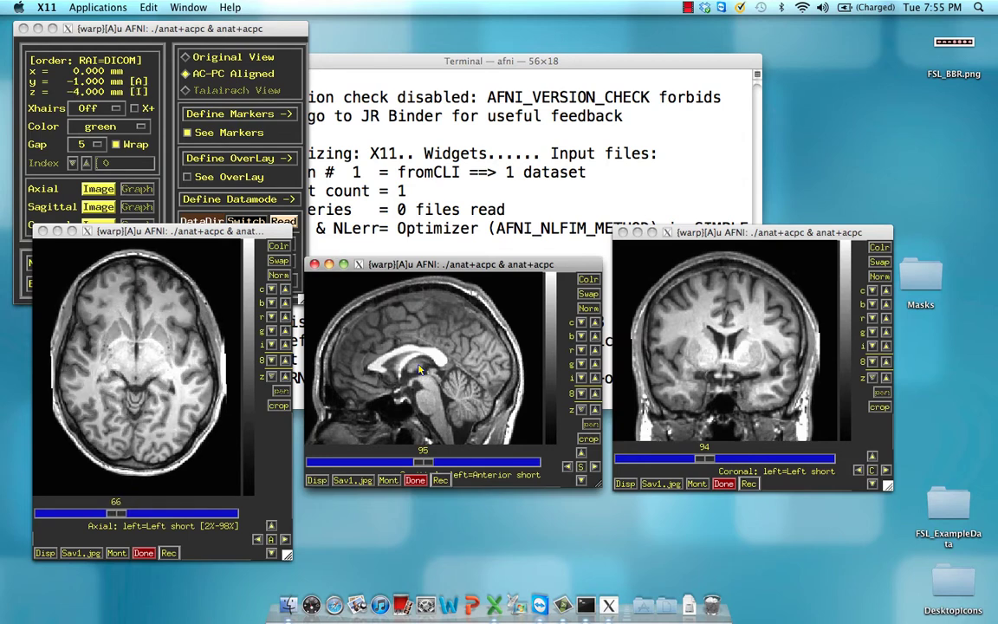
key("Up")
key("Up")
key("Up")
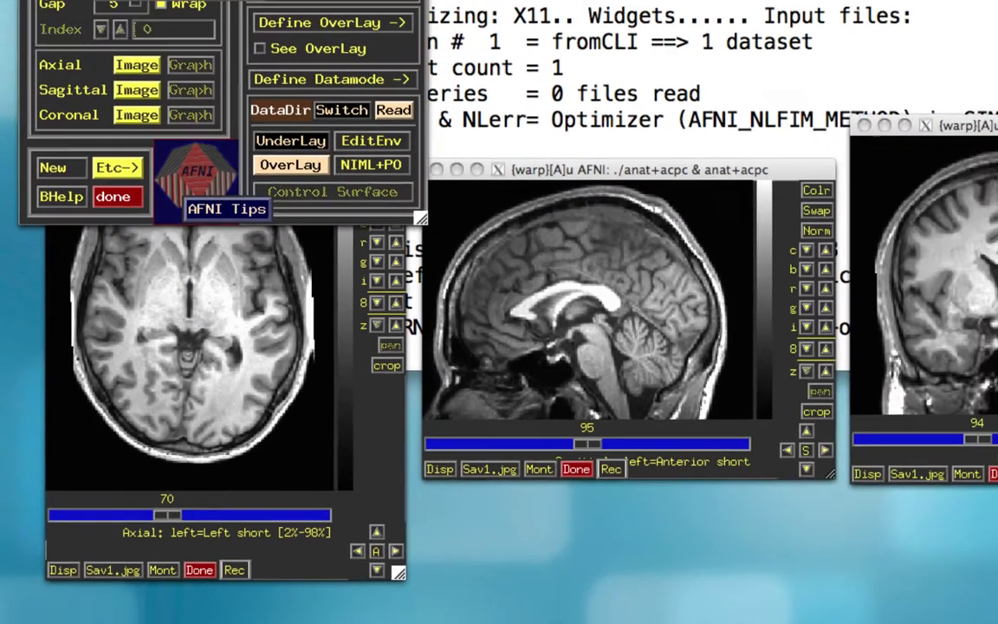
left_click(88, 122)
left_click(88, 123)
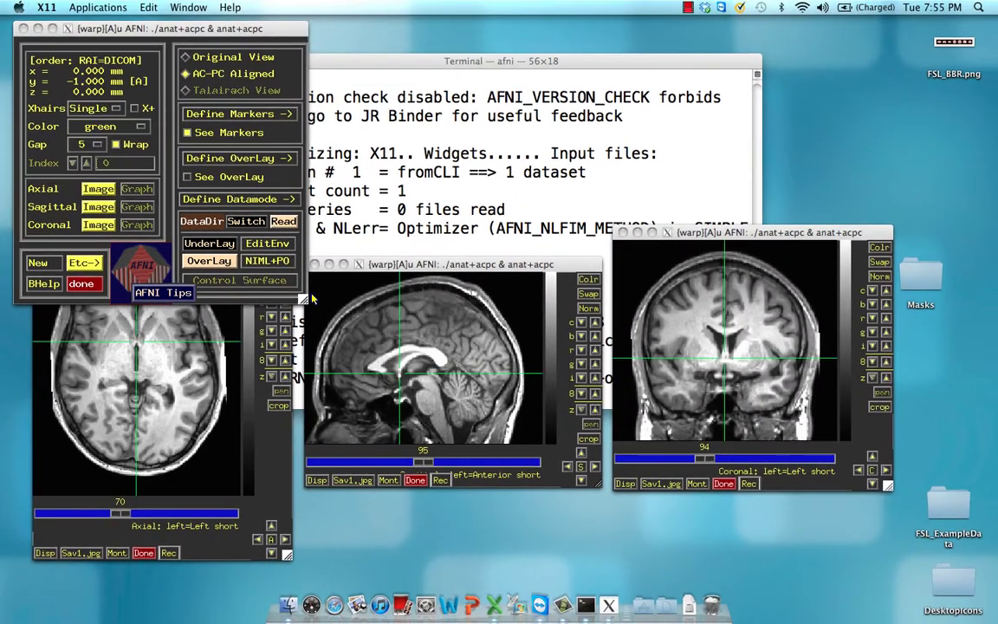
Step: Move the three image windows lower and open the Define Markers panel for anat+acpc
left_click(217, 338)
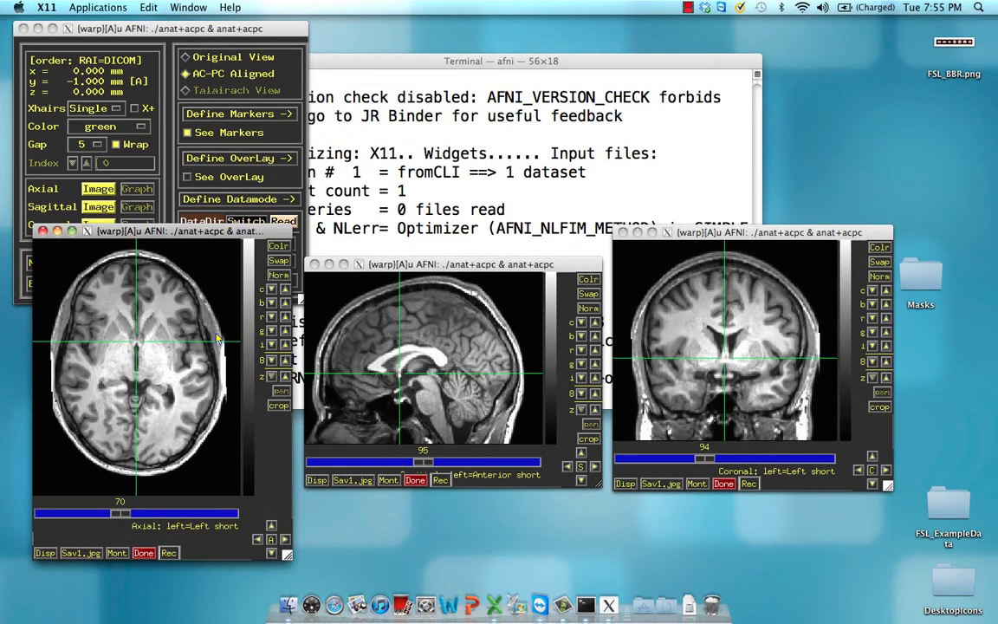
left_click_drag(186, 230, 186, 268)
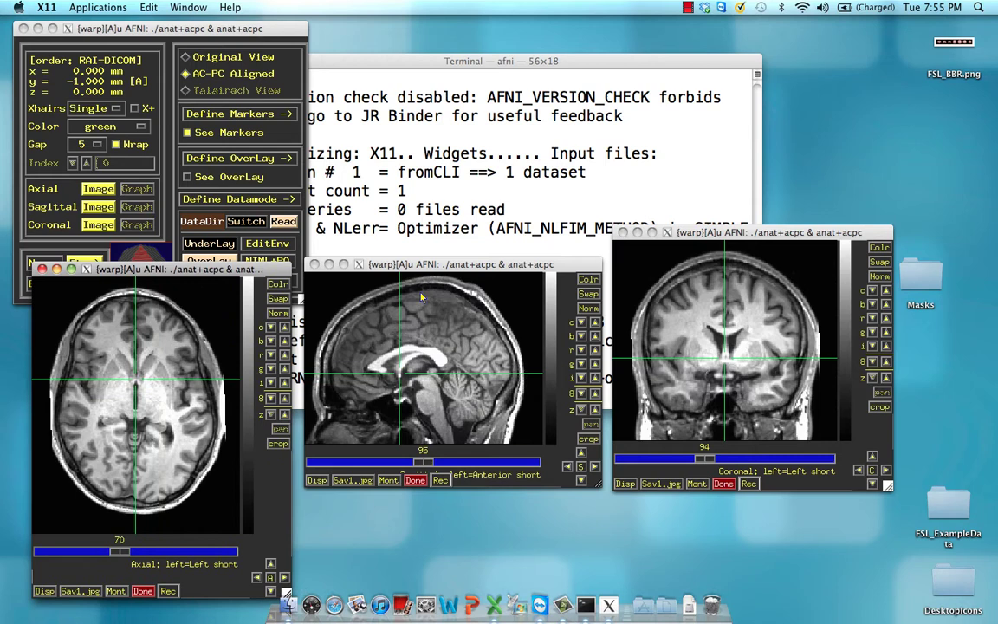
left_click_drag(374, 264, 372, 310)
left_click_drag(680, 239, 678, 300)
left_click_drag(451, 309, 449, 281)
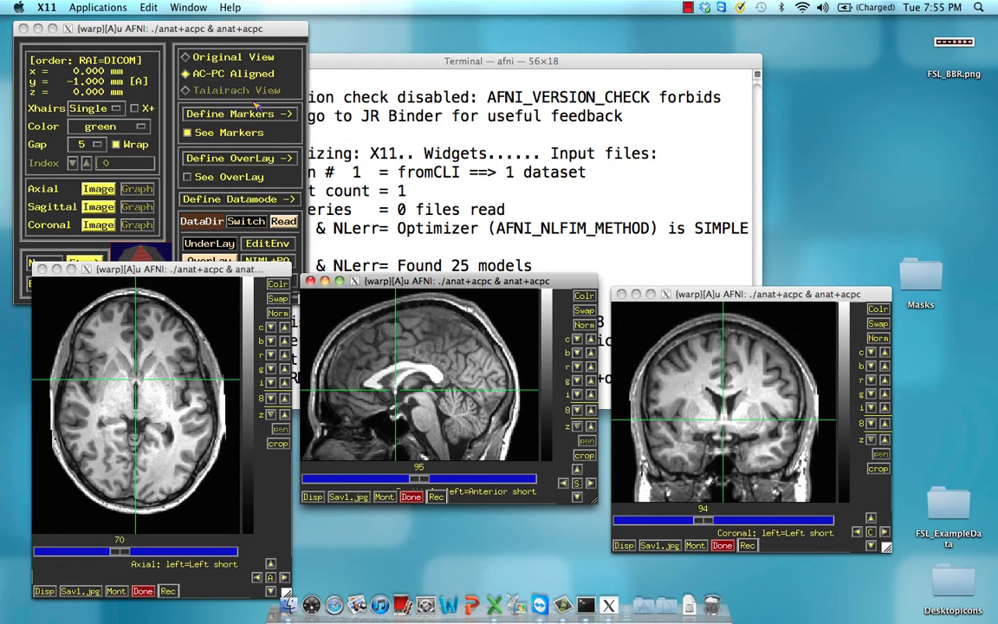
left_click(238, 117)
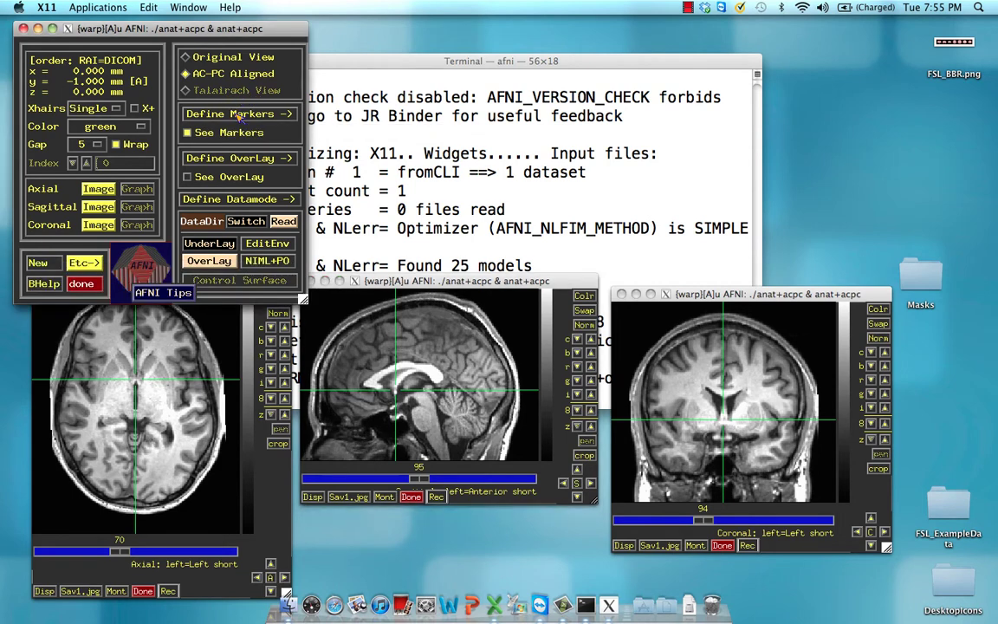
left_click(239, 116)
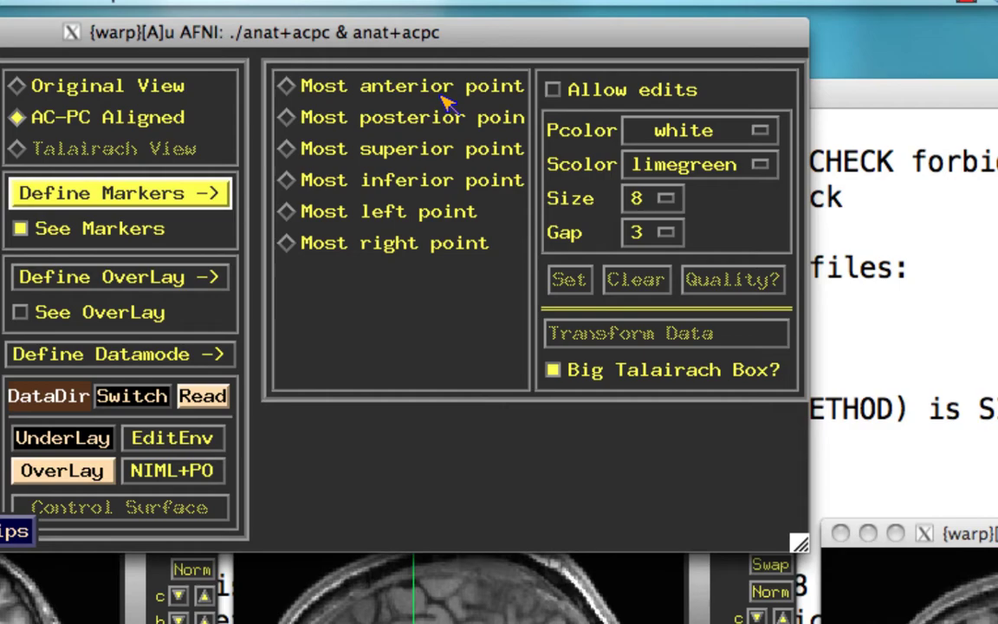
Step: Turn on marker editing and set the Most anterior point at the brain's front edge (9 L, 71 A, 0)
left_click(606, 93)
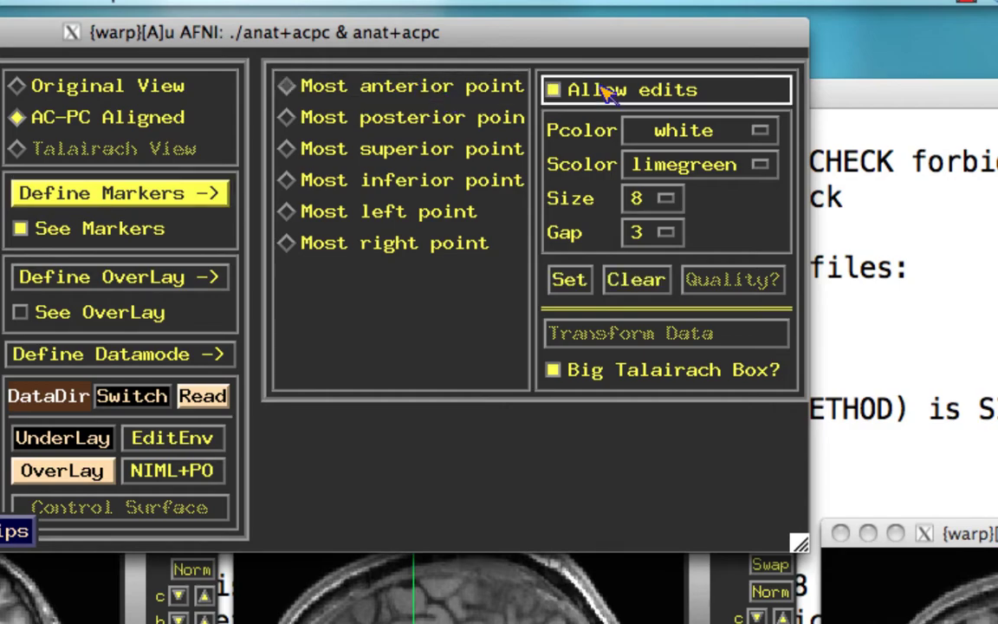
left_click(364, 87)
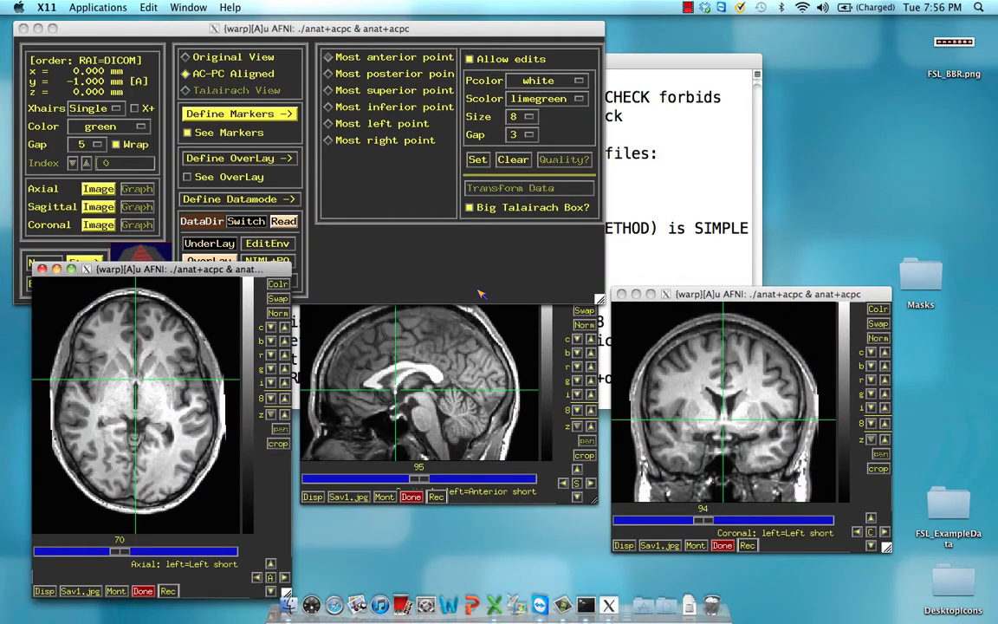
left_click_drag(600, 299, 604, 256)
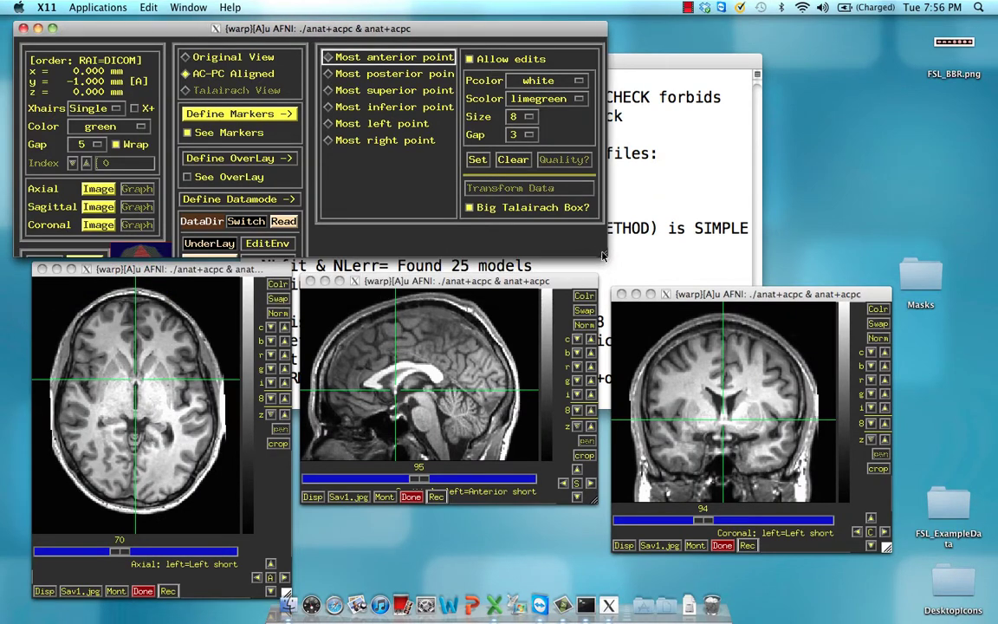
left_click(135, 306)
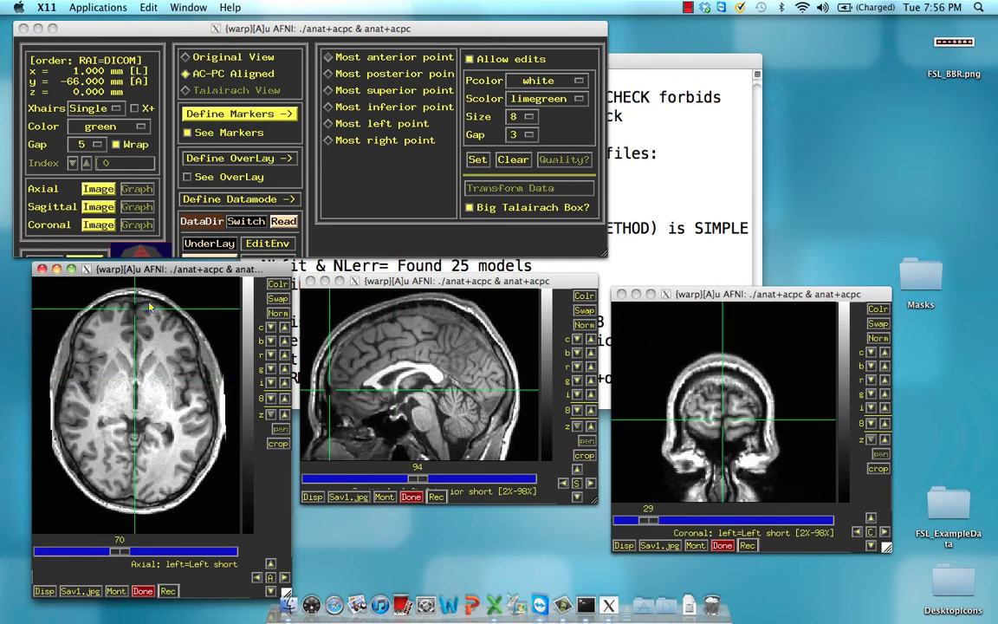
left_click(124, 304)
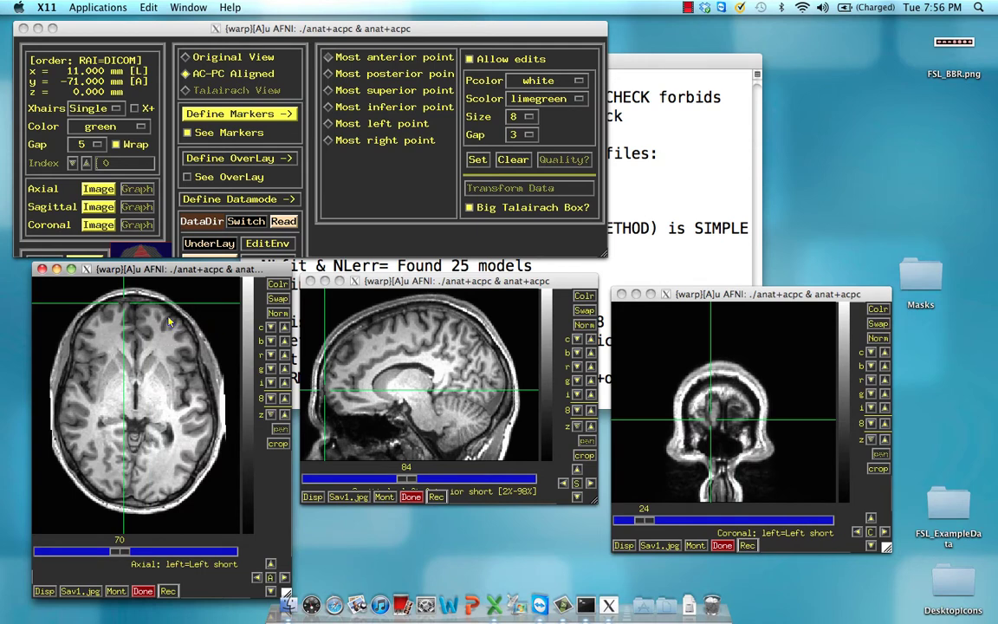
left_click(126, 305)
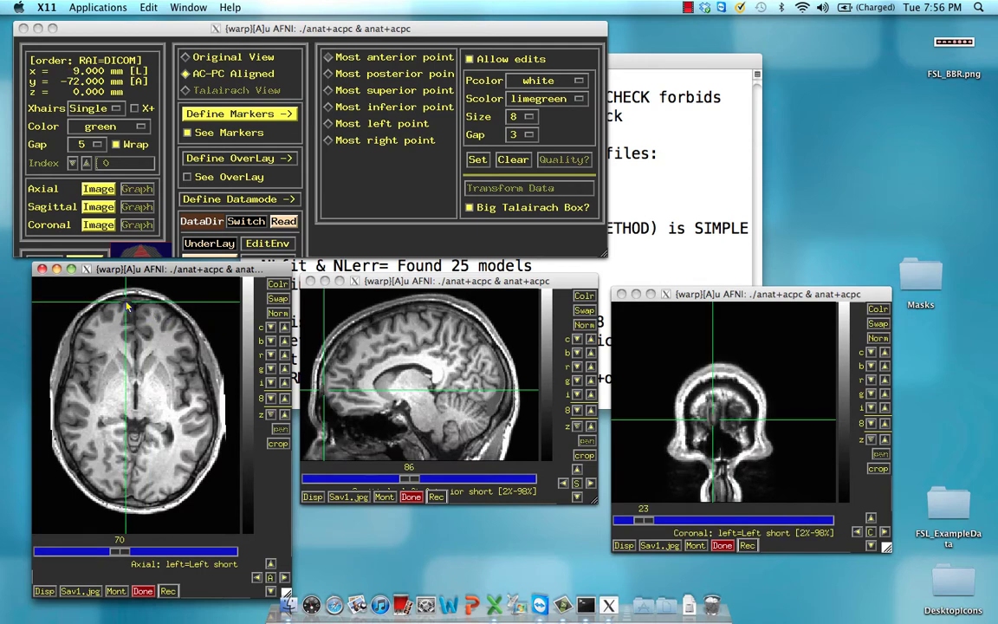
left_click(126, 305)
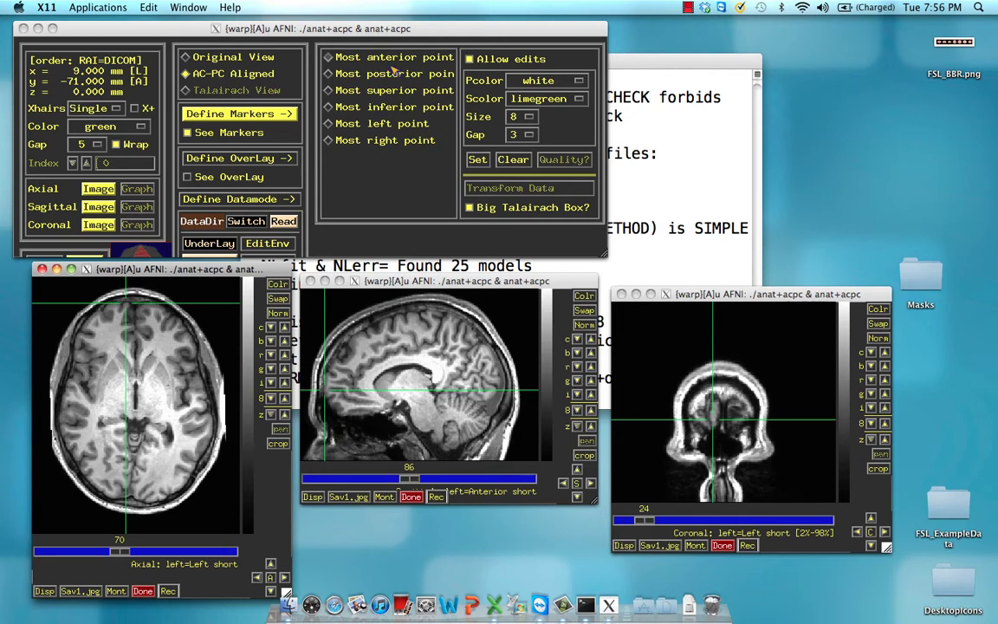
left_click(357, 61)
left_click(476, 159)
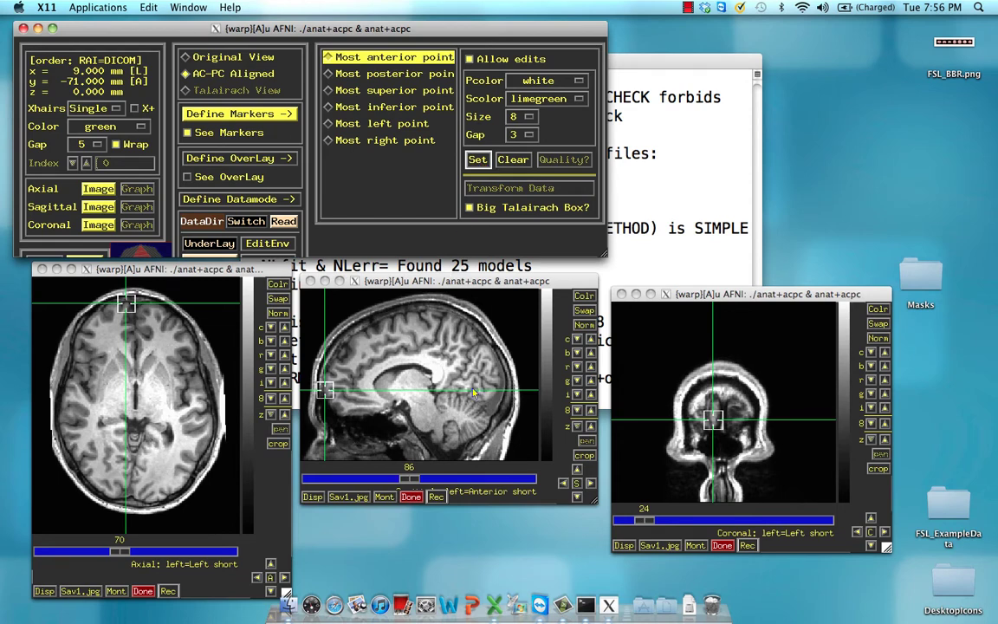
Step: Set the Most posterior point at the brain's rear edge, 12 mm R, 111 mm P, 0 mm
left_click(336, 73)
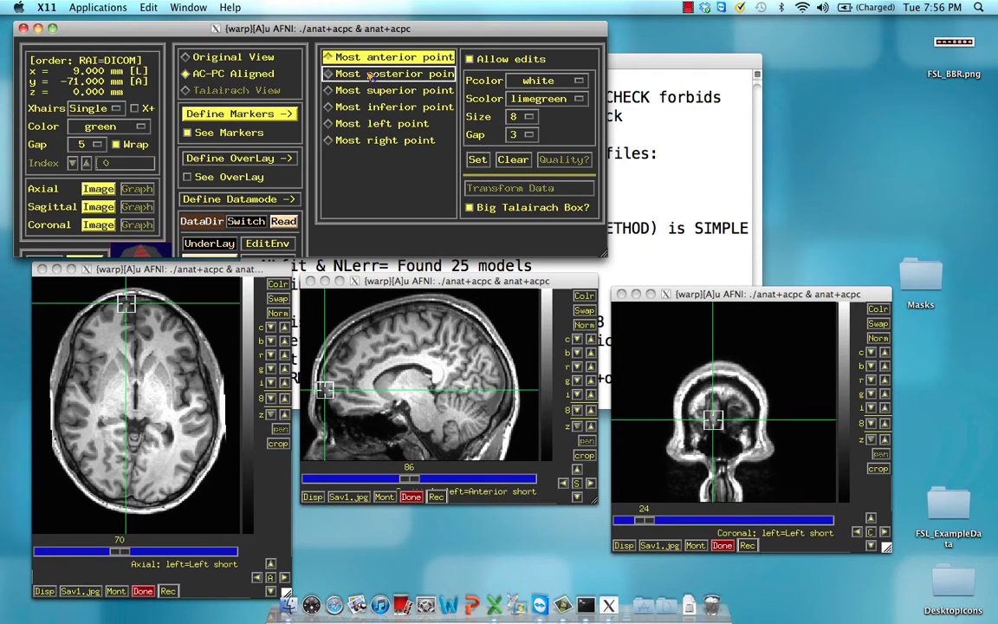
left_click(503, 395)
left_click(503, 395)
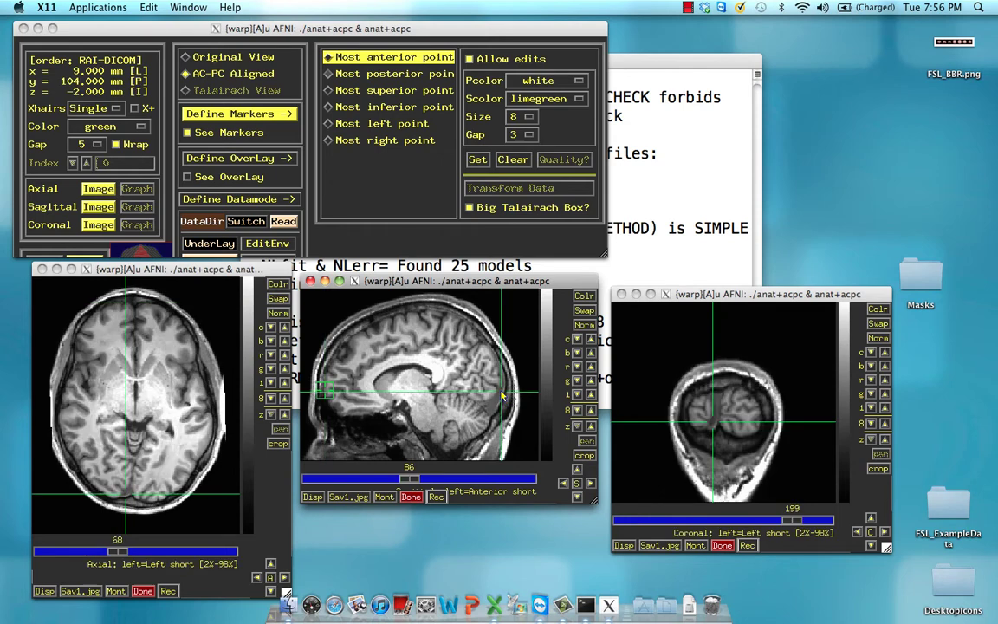
left_click(152, 506)
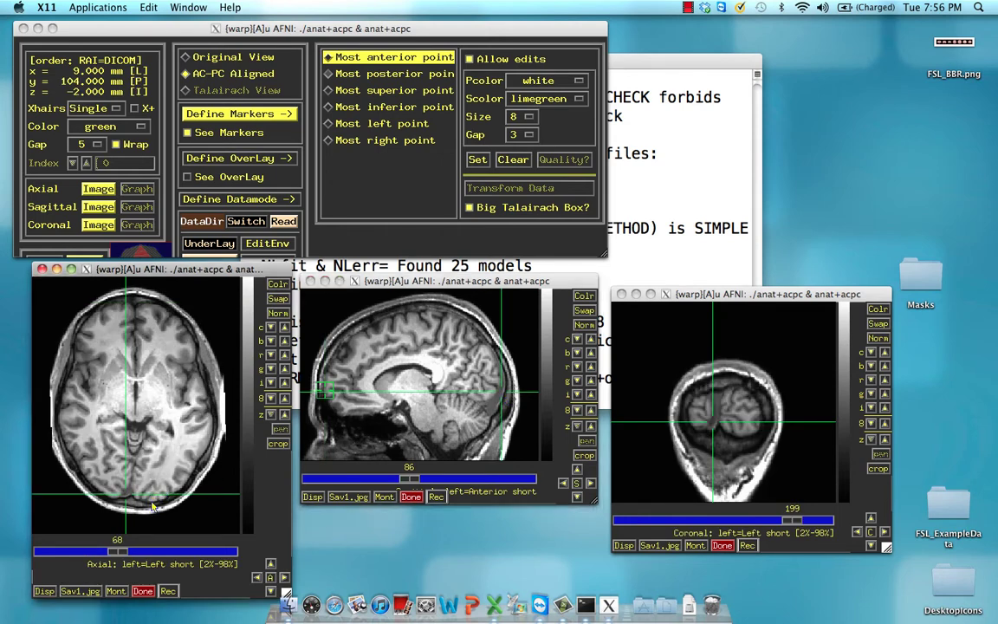
left_click_drag(153, 506, 119, 500)
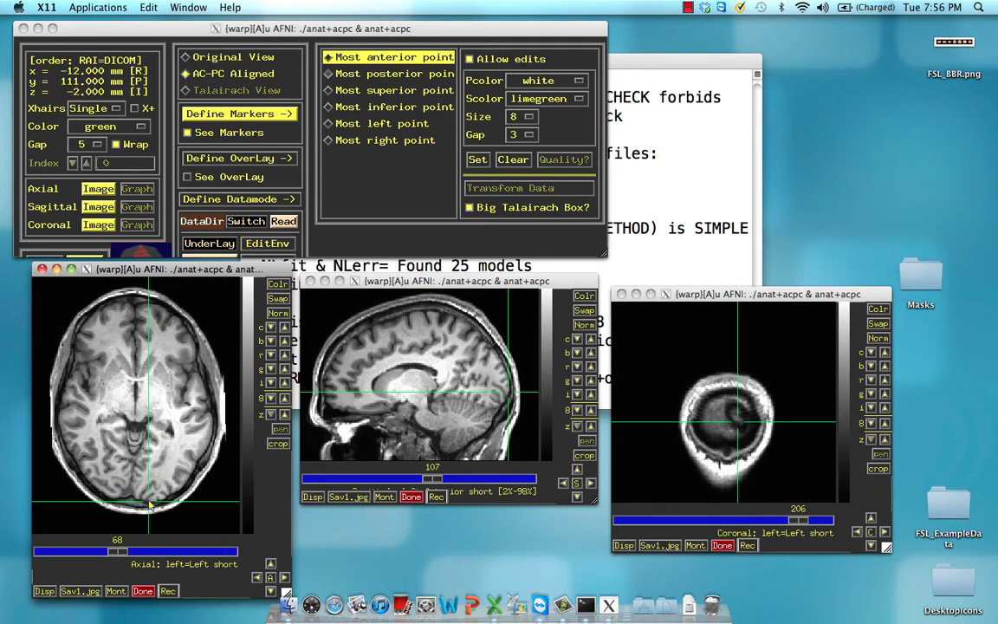
left_click(512, 394)
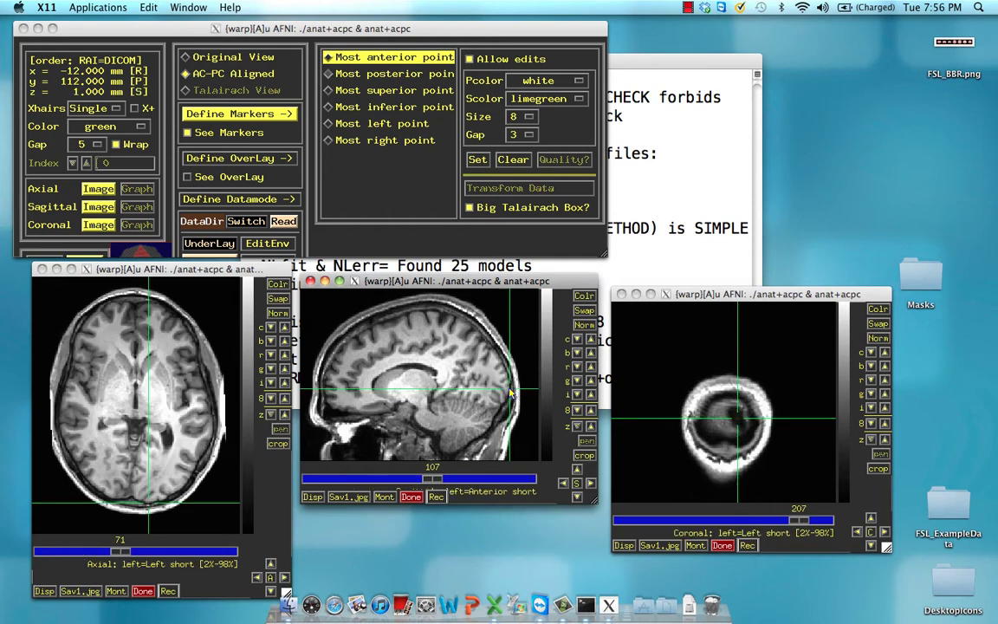
left_click(511, 395)
left_click(512, 395)
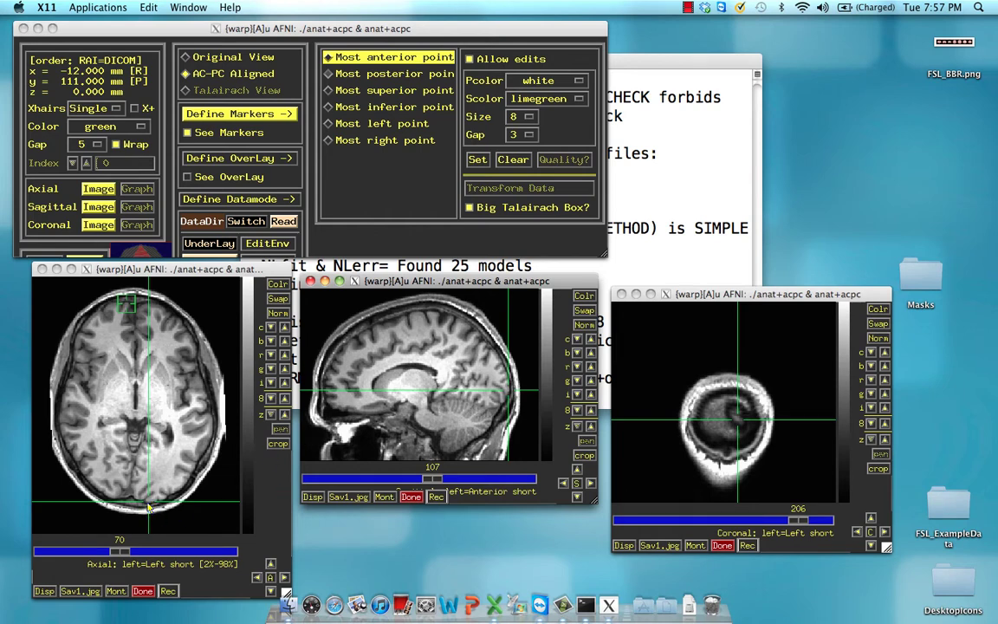
left_click(394, 74)
left_click(477, 160)
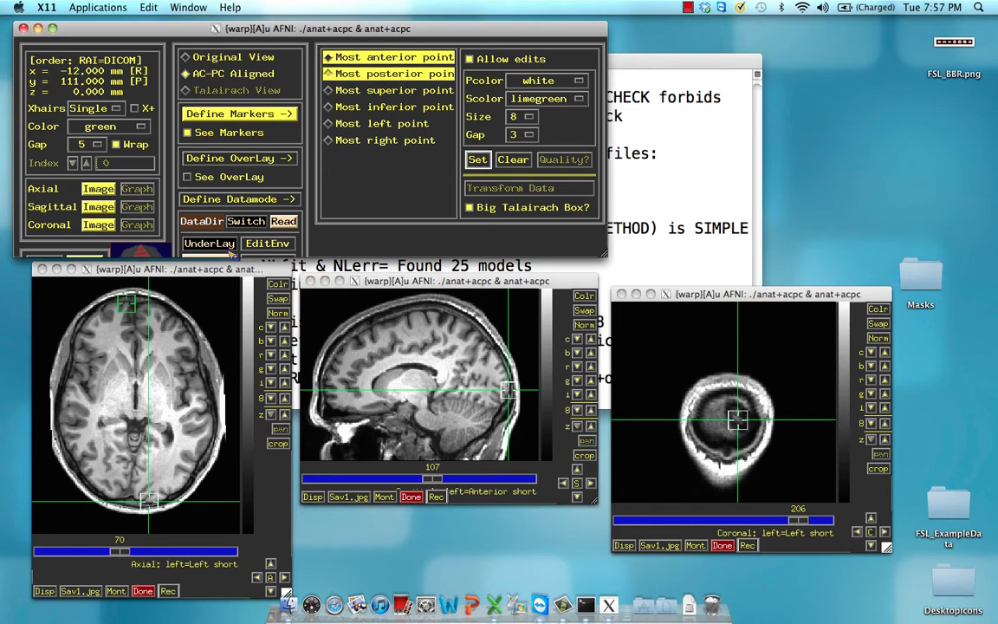
Step: Set the Most superior point at the top edge of the brain
left_click(336, 90)
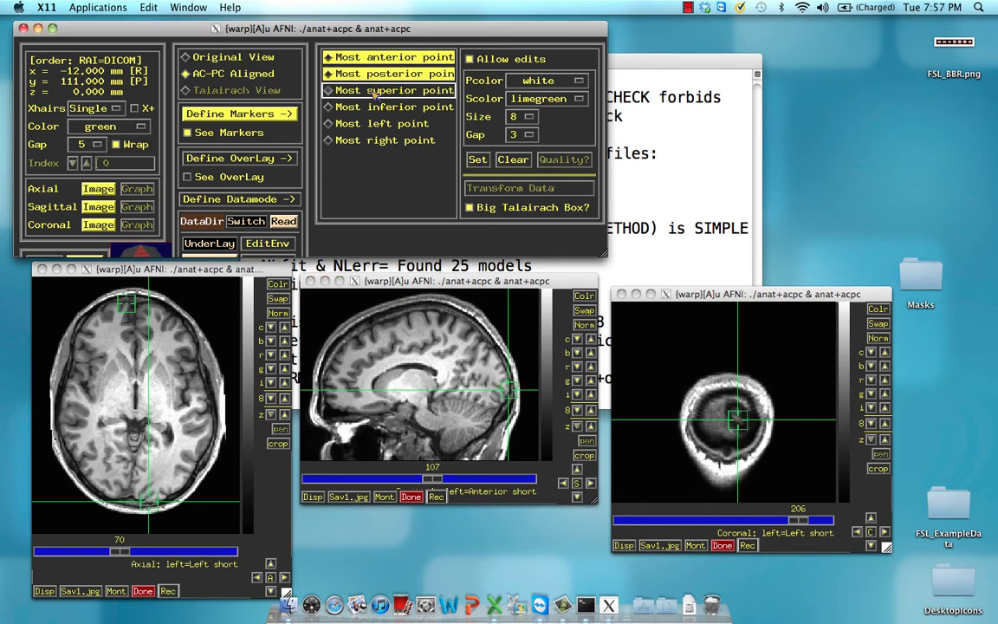
left_click(426, 305)
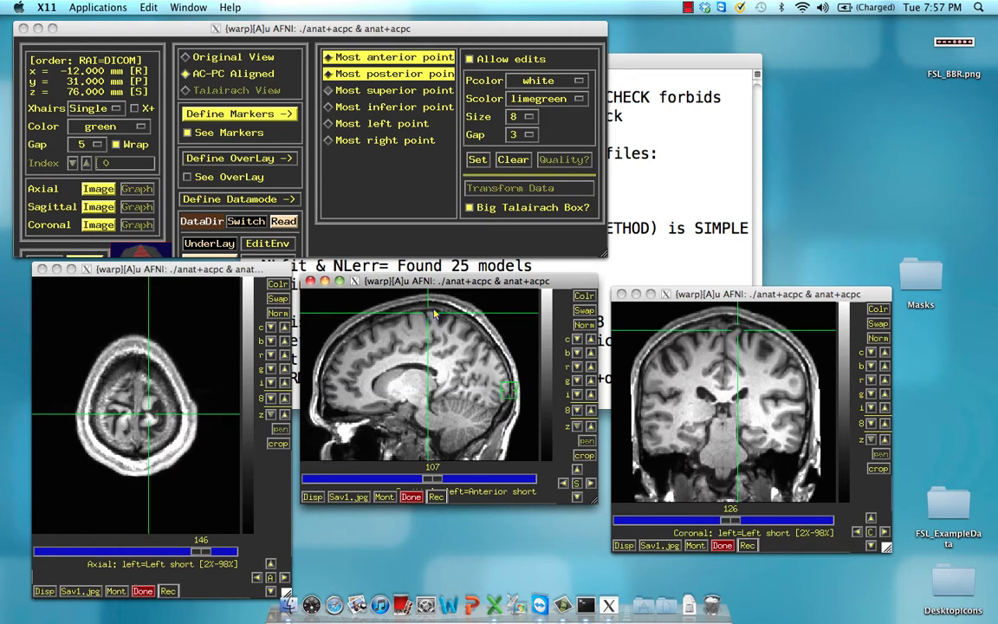
left_click(715, 330)
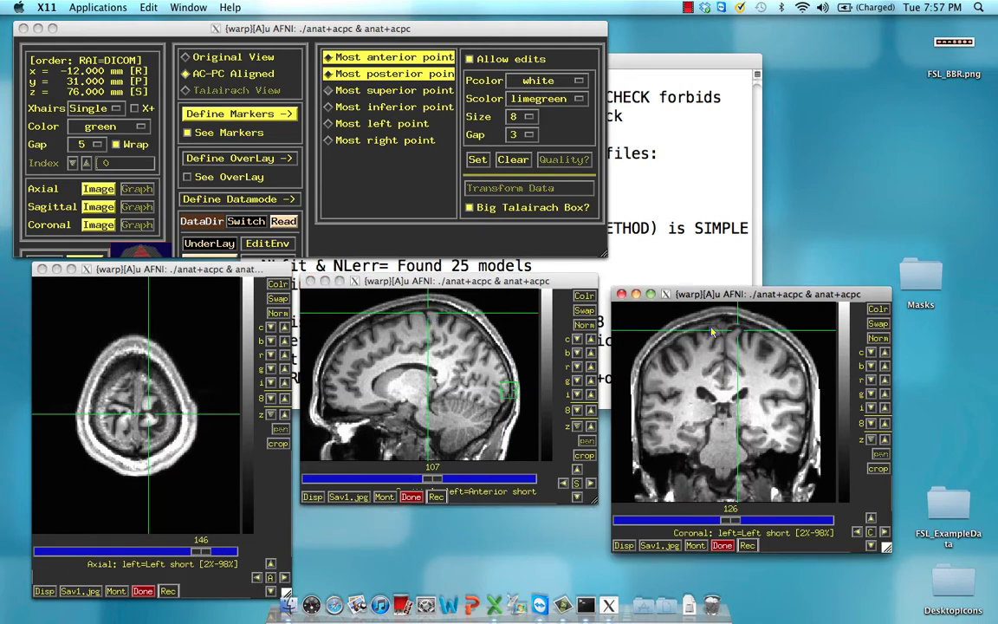
left_click(738, 332)
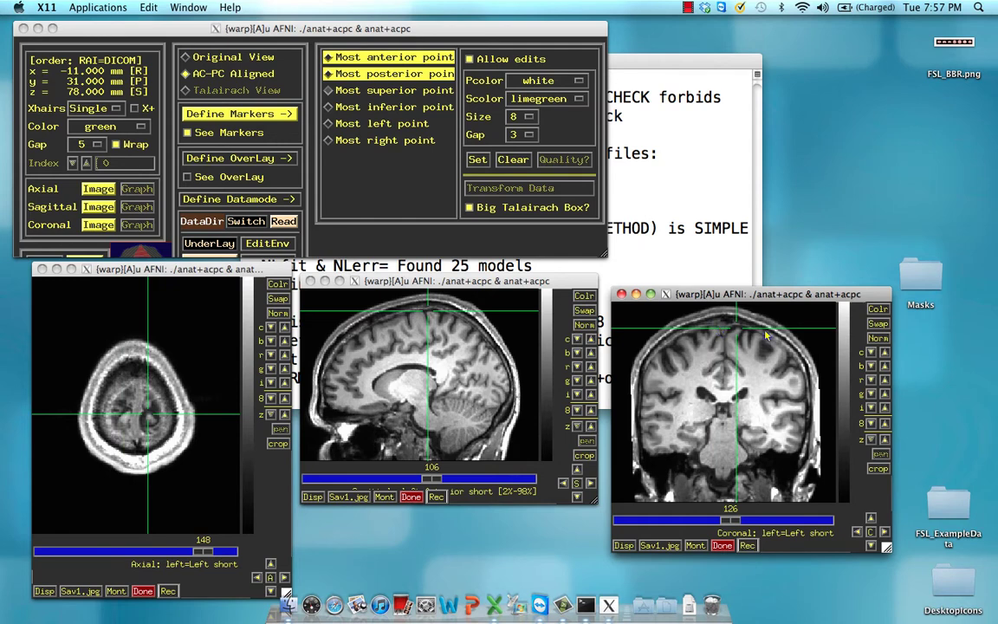
key("Right")
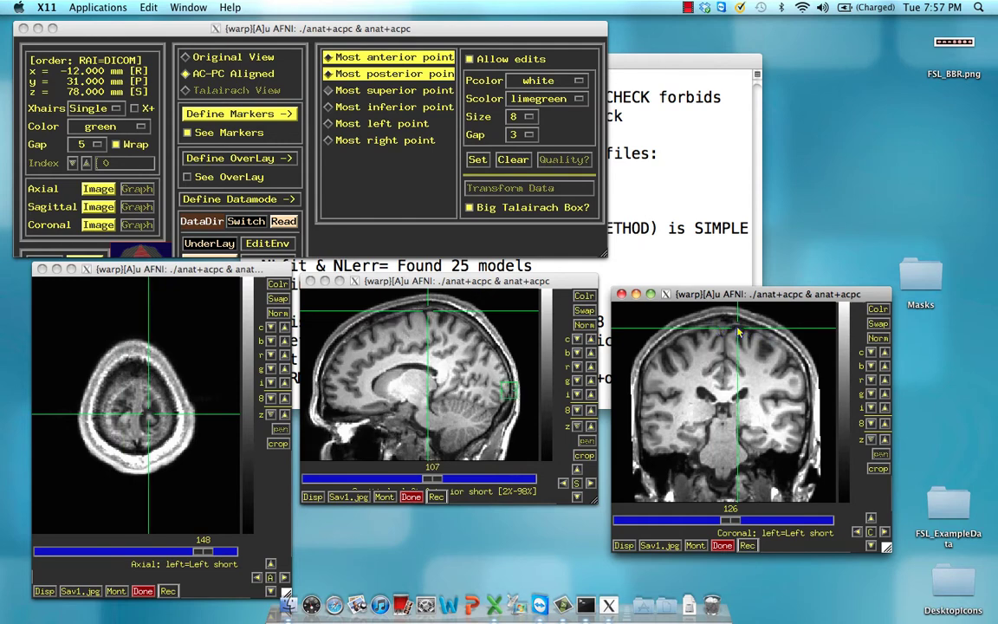
left_click(398, 90)
left_click(478, 159)
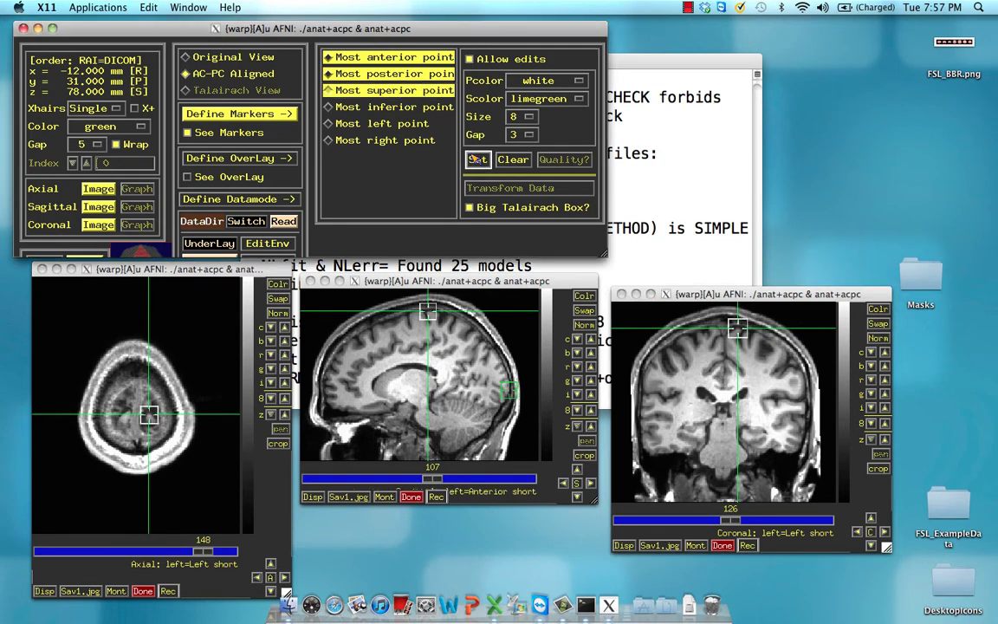
Step: Search the coronal and sagittal views for the lowest temporal lobe edge
left_click(390, 107)
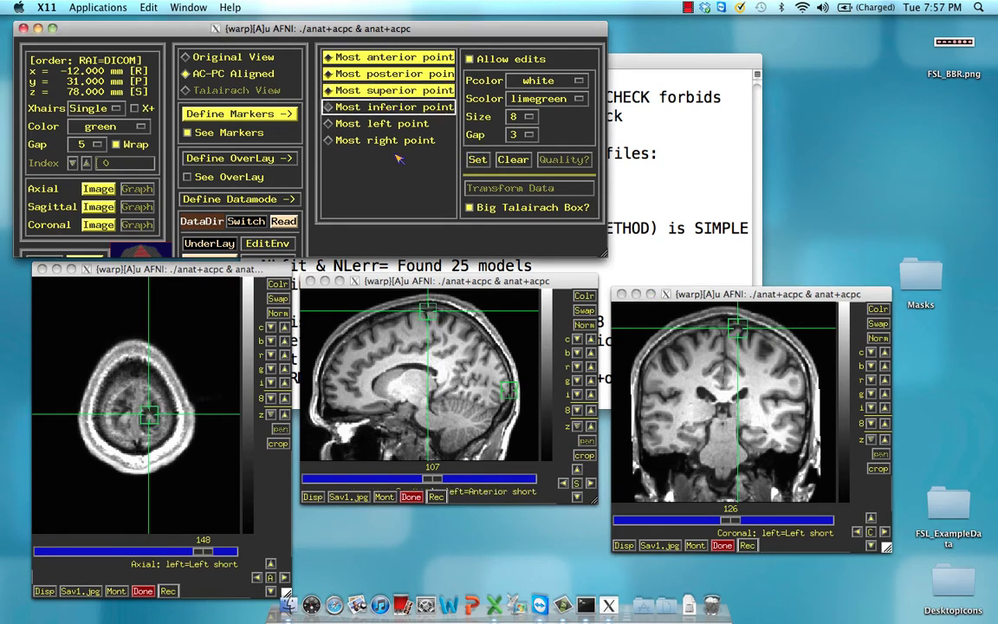
left_click(654, 459)
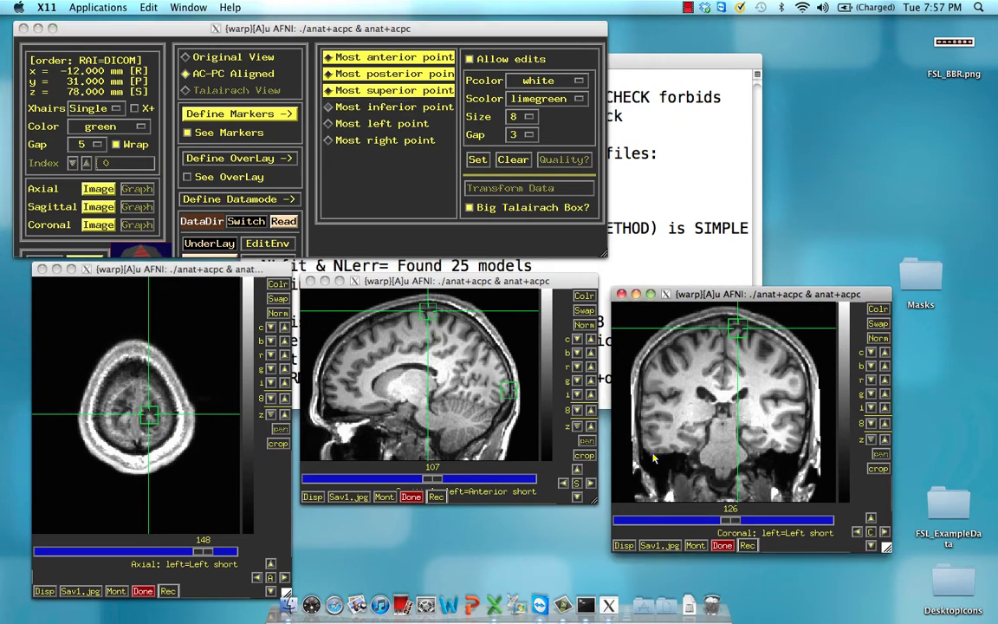
left_click(655, 454)
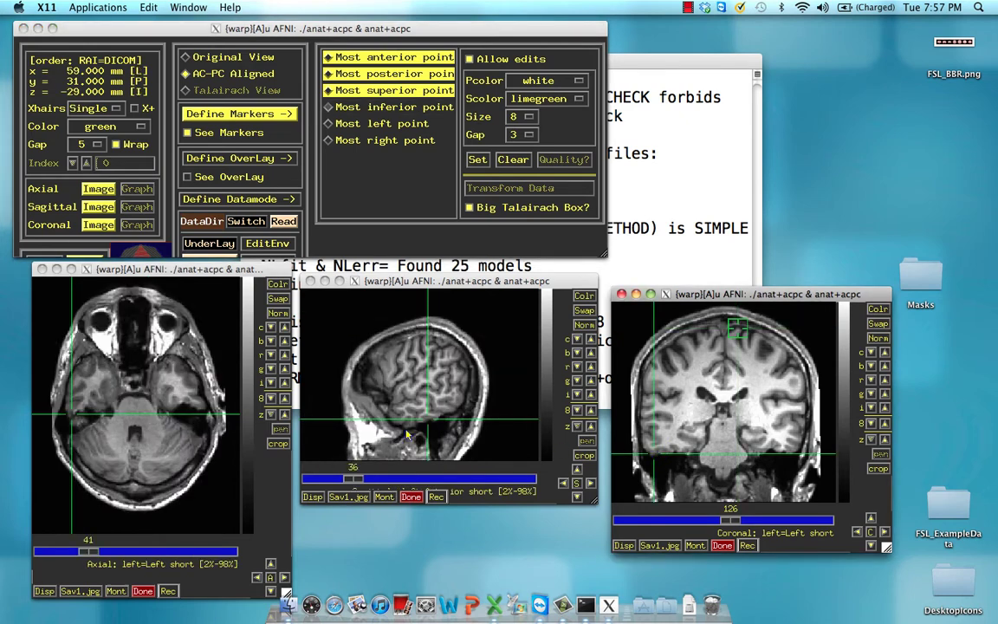
left_click(791, 452)
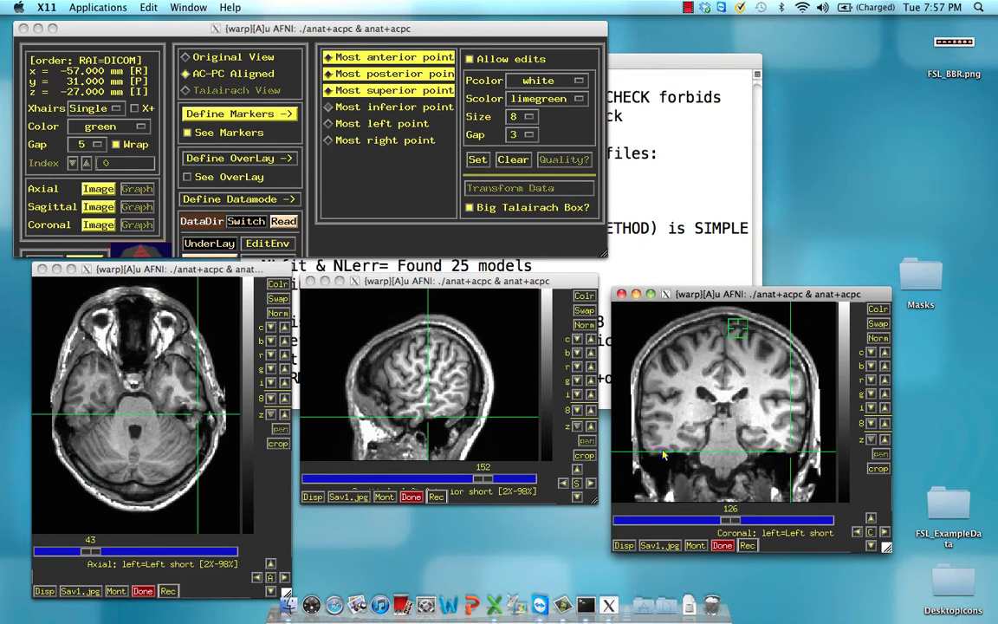
left_click(413, 426)
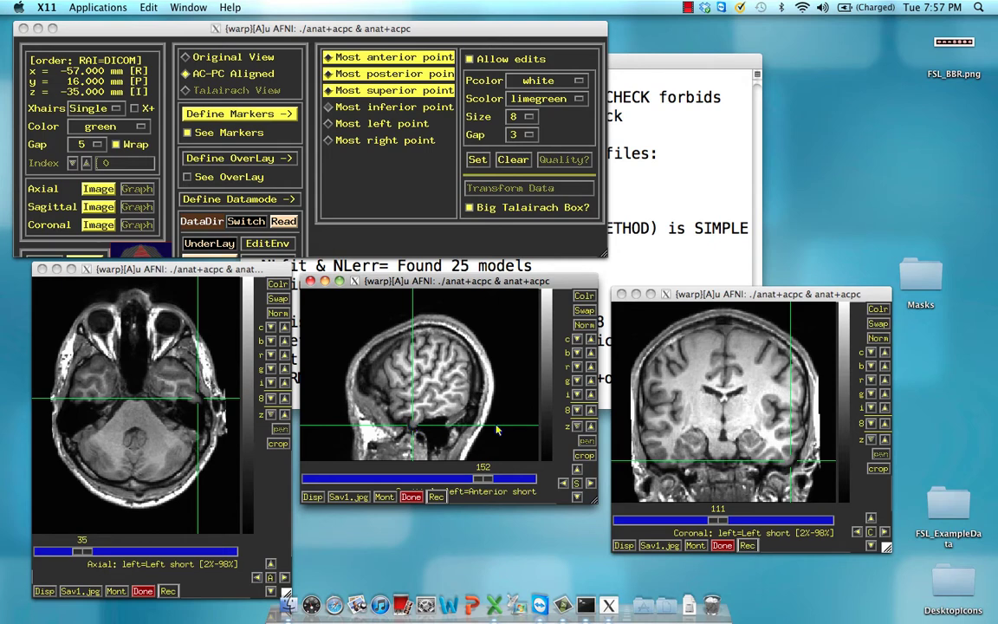
left_click(763, 469)
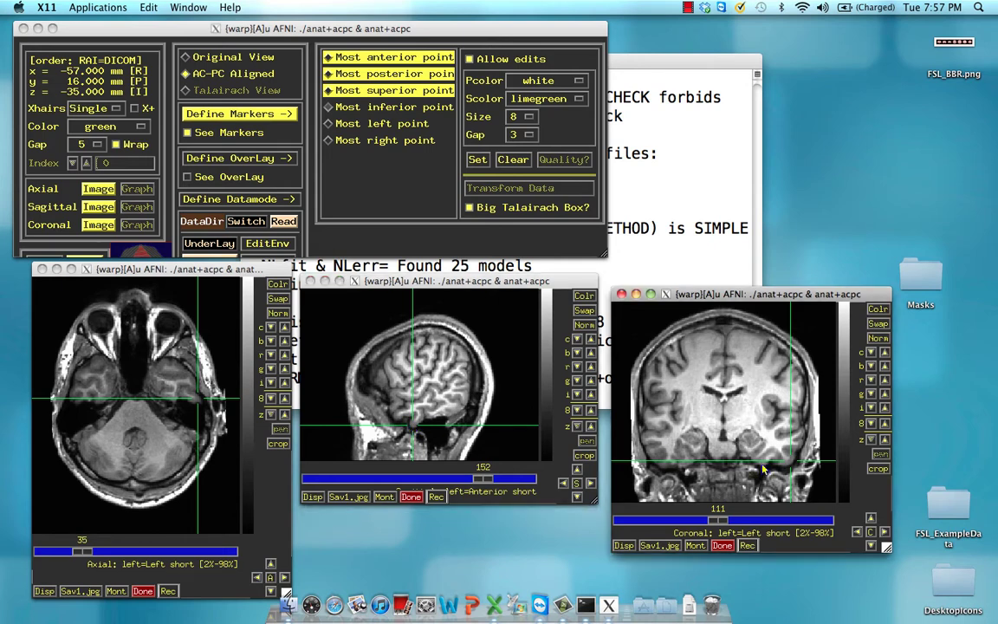
left_click(396, 437)
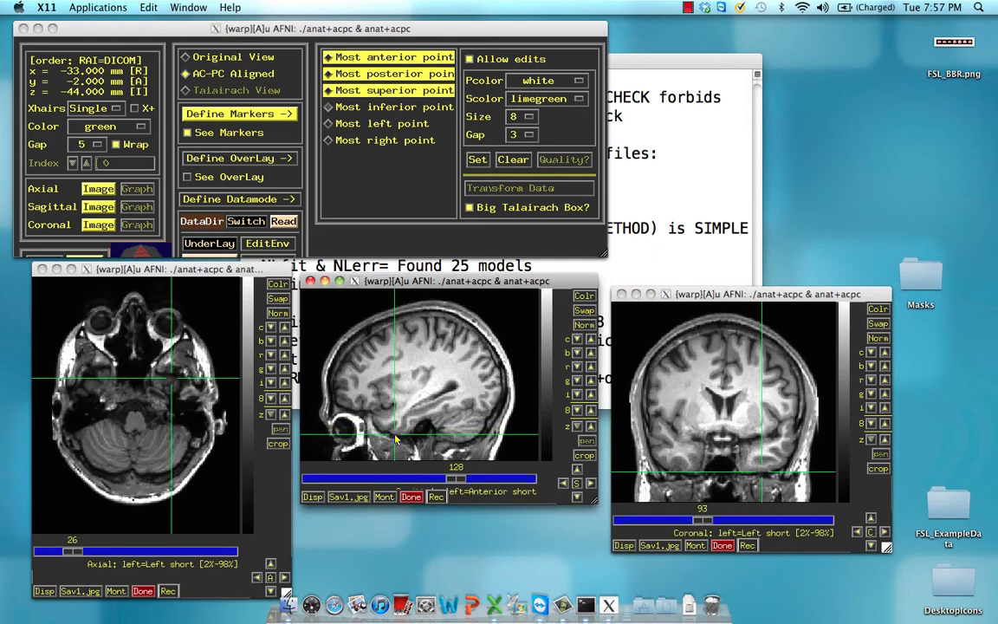
Step: Place the crosshair on the left temporal lobe's bottom edge and set it as Most inferior point
left_click(743, 475)
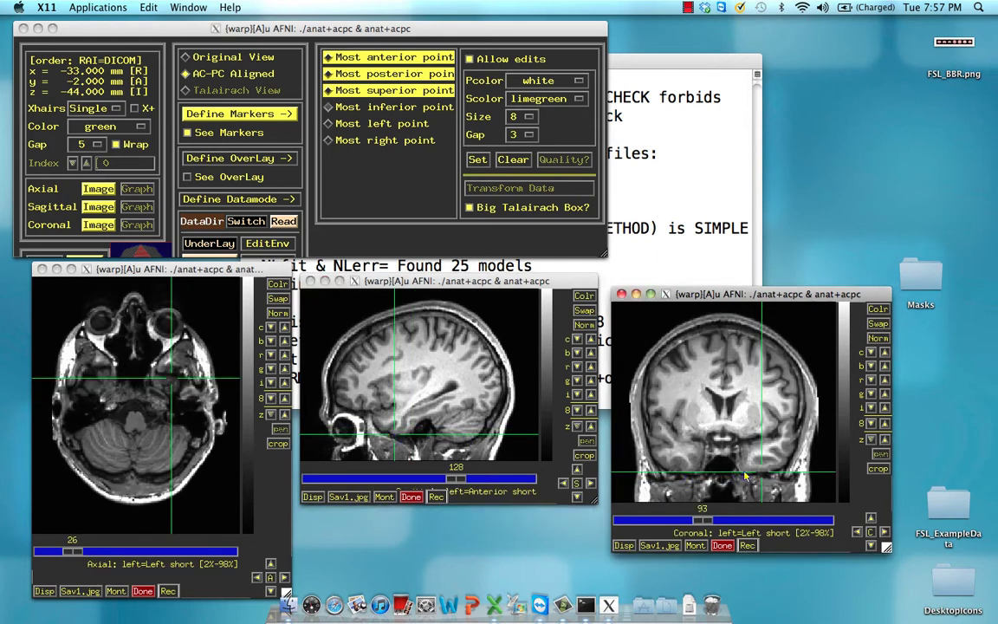
left_click(744, 475)
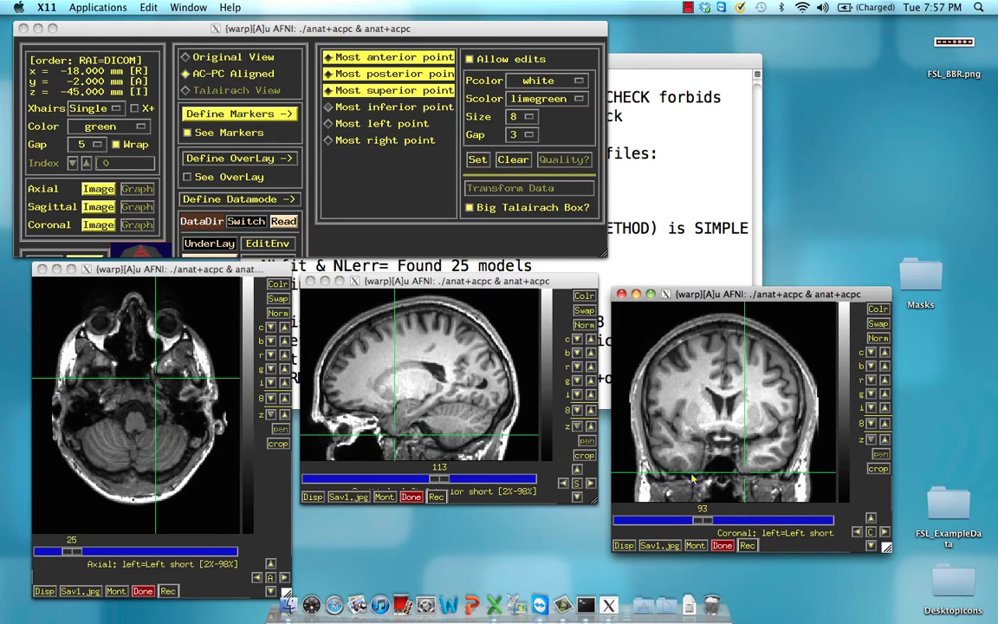
left_click(691, 478)
left_click(690, 477)
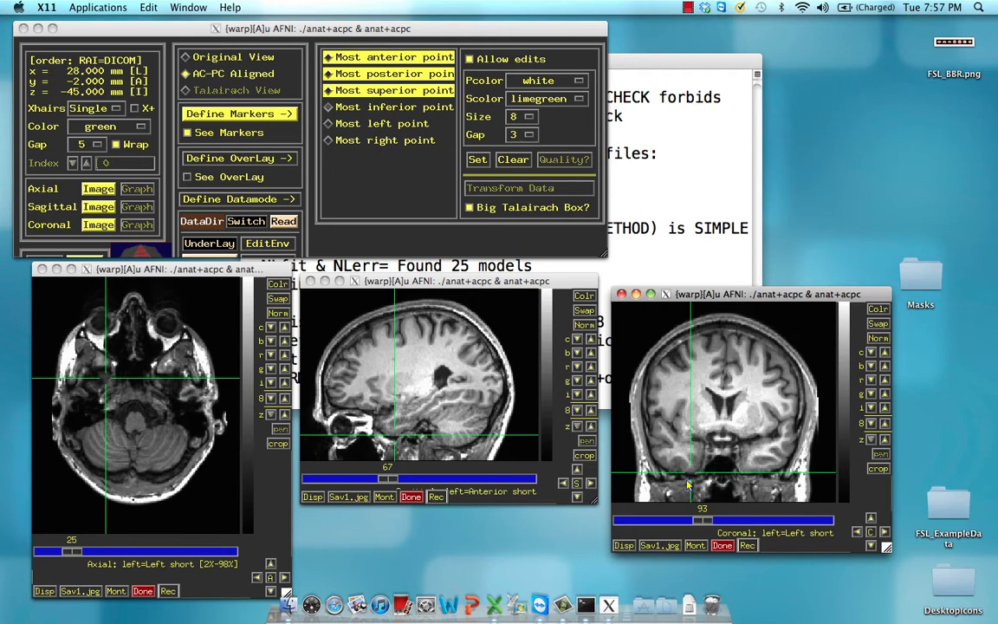
left_click(355, 105)
left_click(478, 159)
left_click(345, 120)
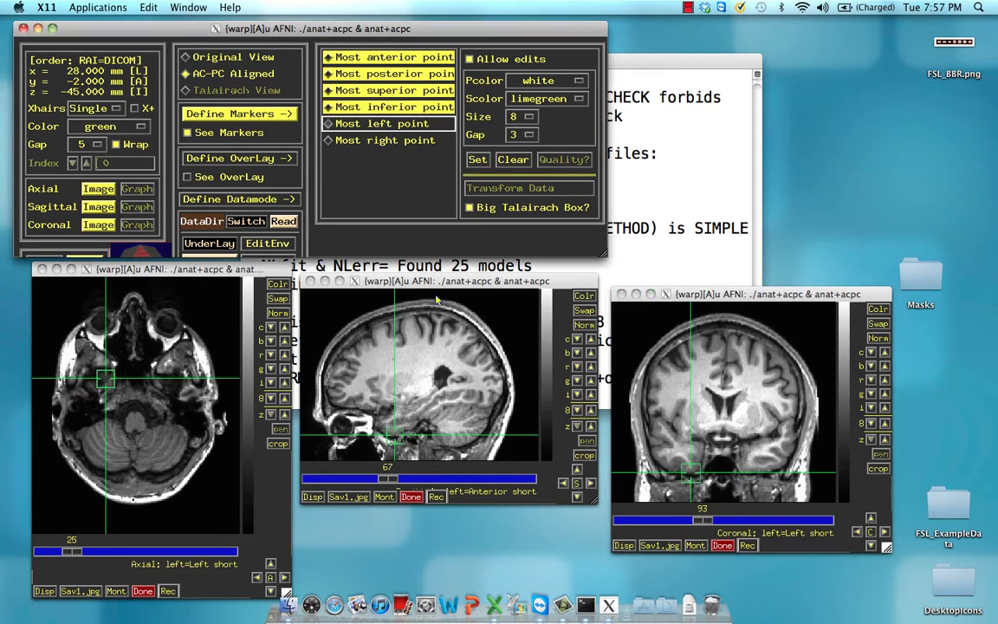
Step: Set the Most left point at the brain's left edge, 70 mm L, 23 mm P, 9 mm I
left_click(653, 401)
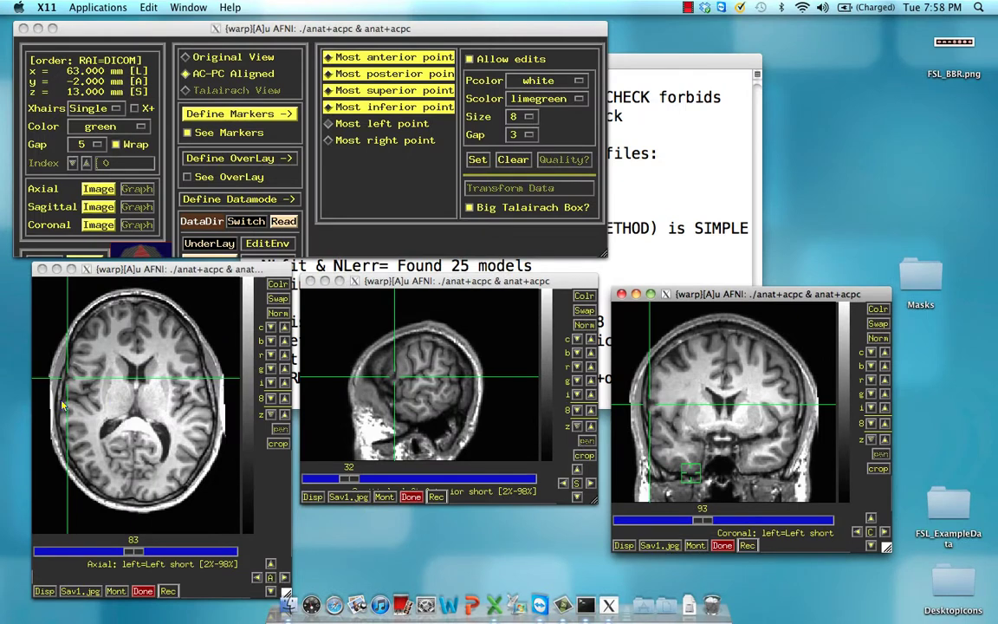
left_click(61, 409)
left_click(61, 409)
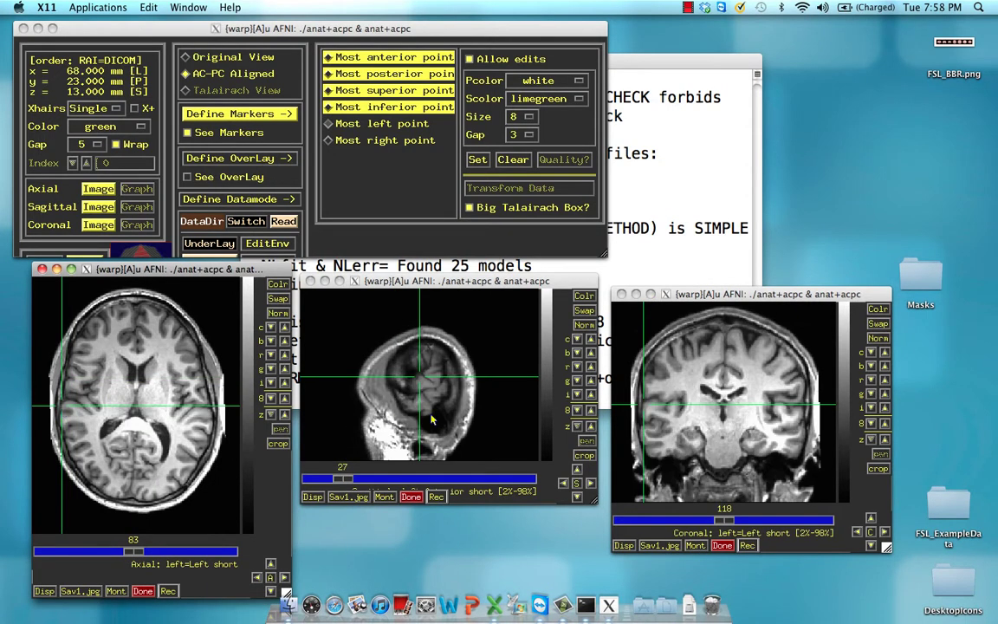
left_click_drag(644, 418, 642, 433)
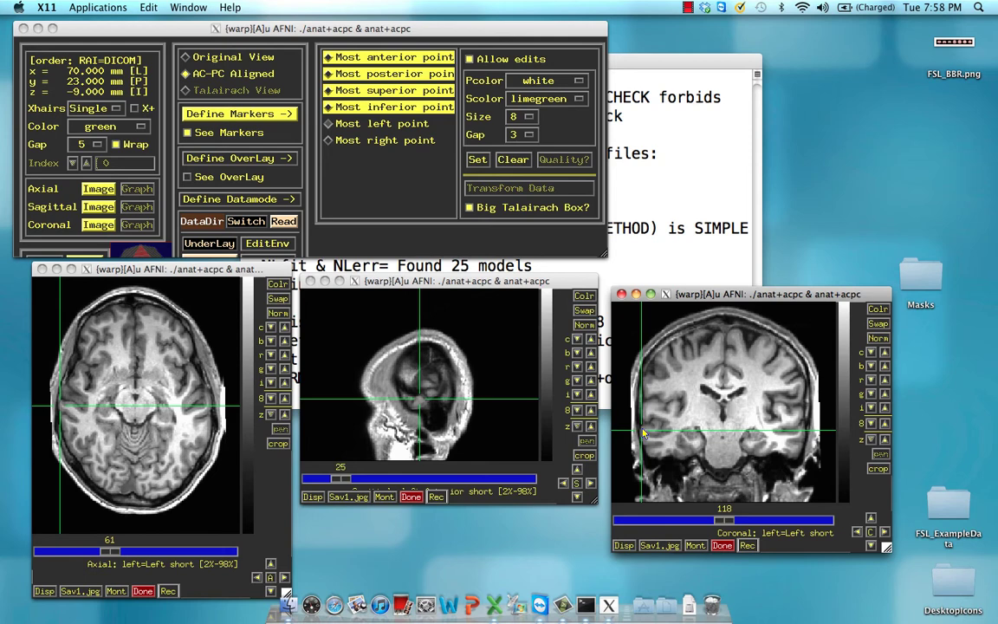
left_click(353, 123)
left_click(355, 123)
Step: Select the Most right point marker and move the crosshair to the brain's right edge
left_click(346, 139)
left_click(212, 407)
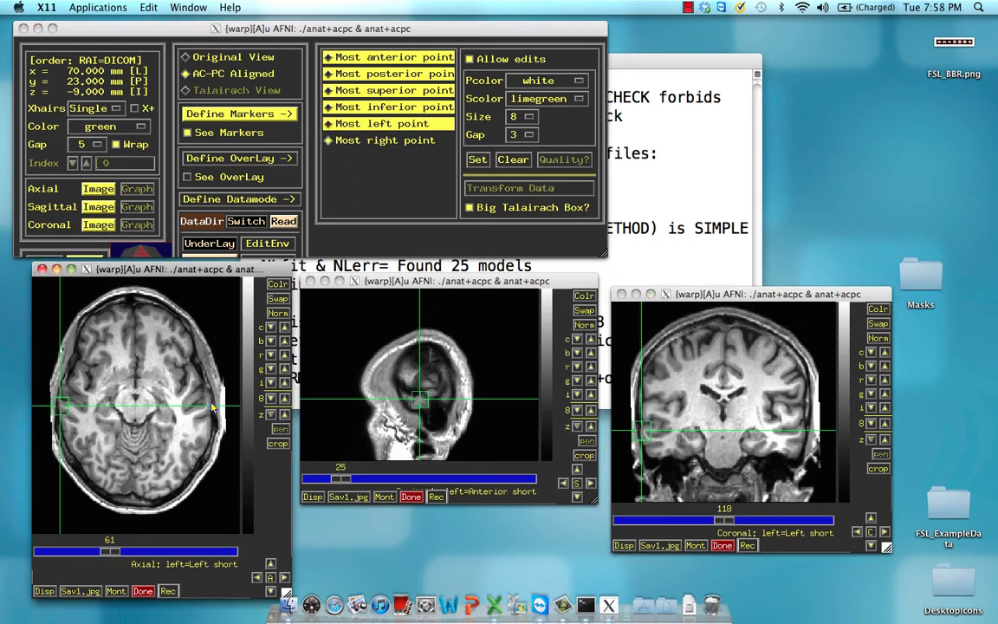
left_click(212, 407)
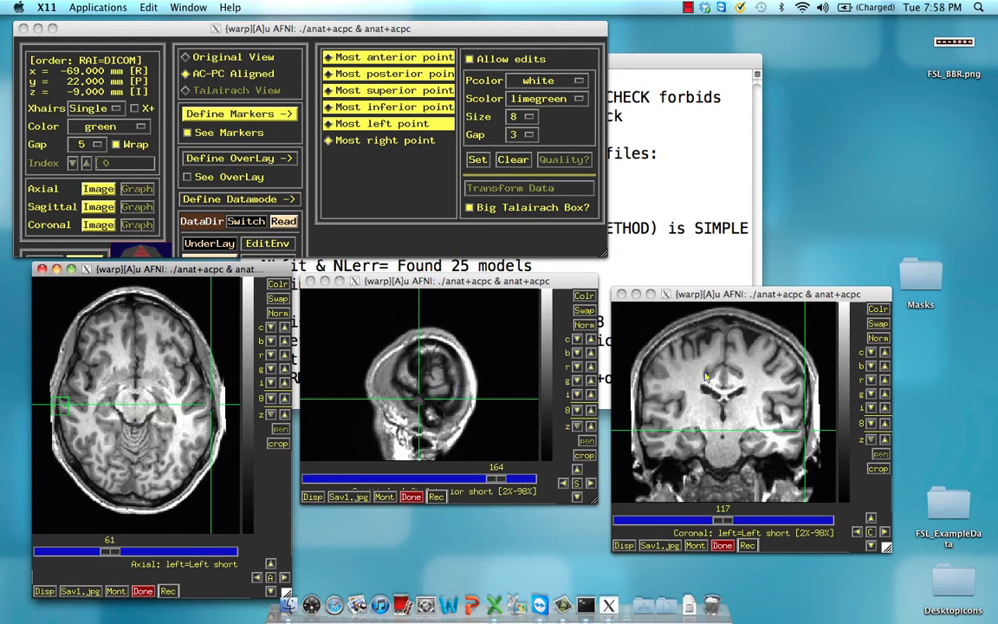
Step: Set the Most right point at 70 mm R, 38 mm P, 6 mm S, then review and close the markers quality report
left_click(806, 431)
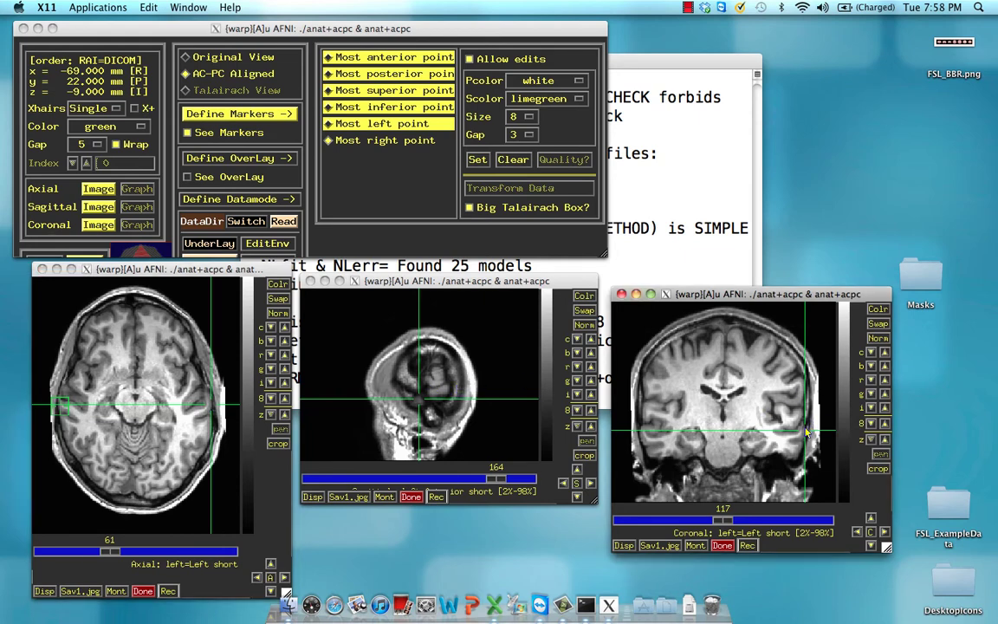
left_click(806, 431)
left_click(436, 390)
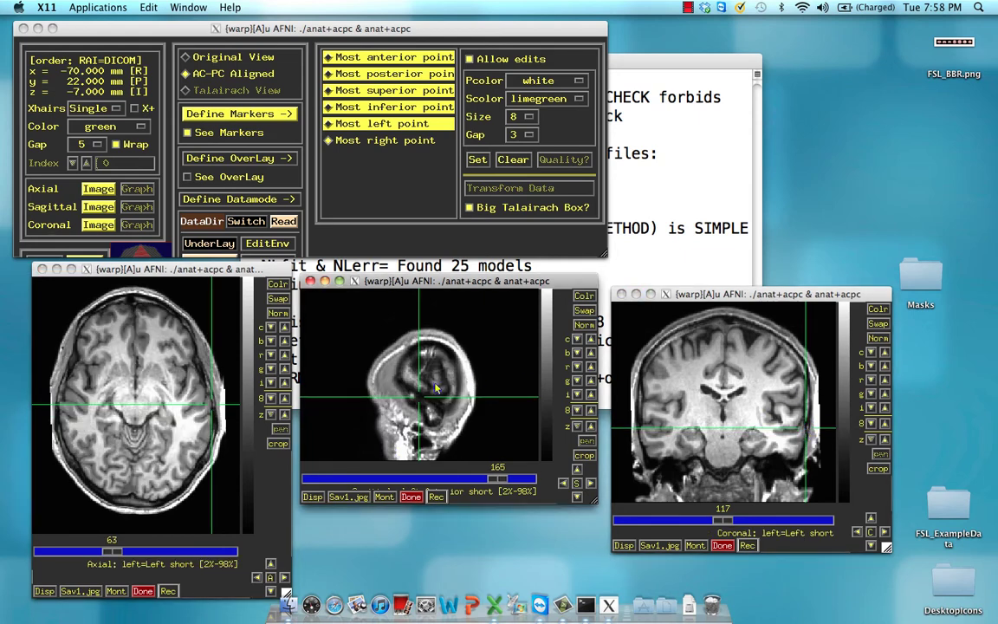
left_click(436, 390)
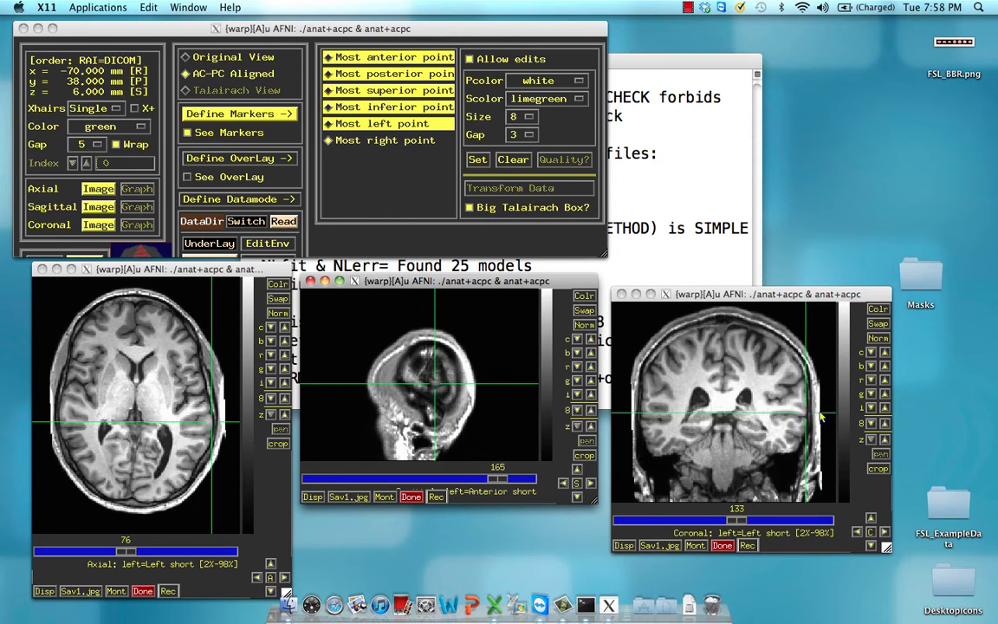
left_click(386, 140)
left_click(477, 159)
left_click(561, 159)
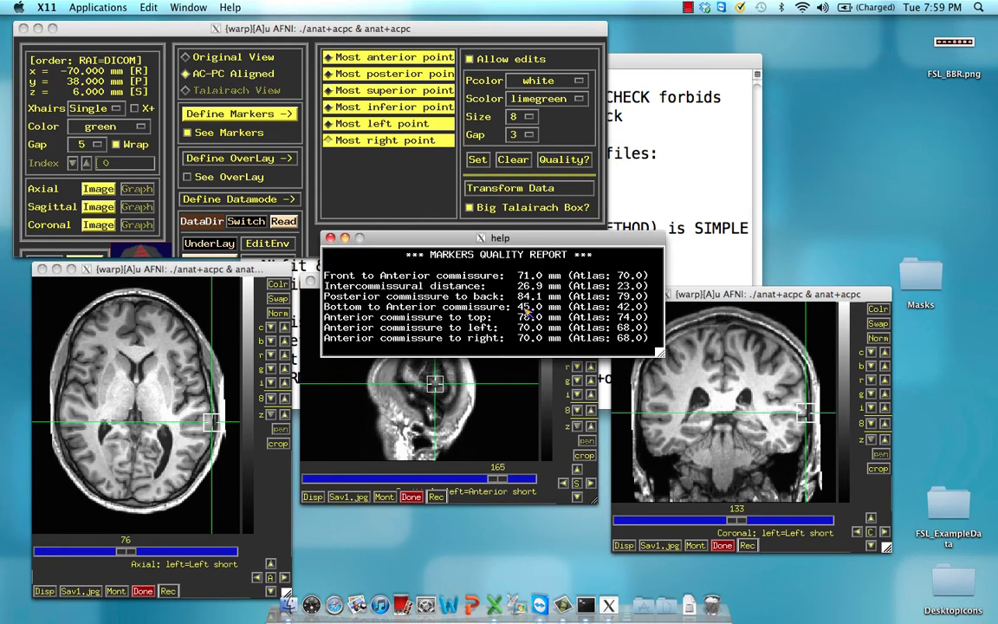
left_click(475, 282)
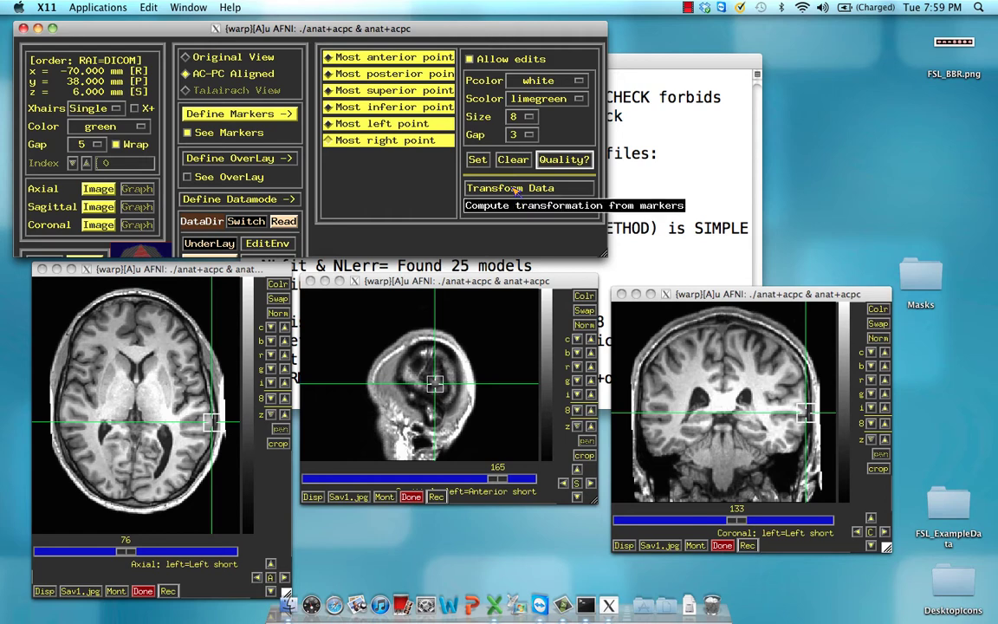
Step: Apply Transform Data, switch to Talairach View, and arrange the image windows to inspect anat+tlrc
left_click(515, 189)
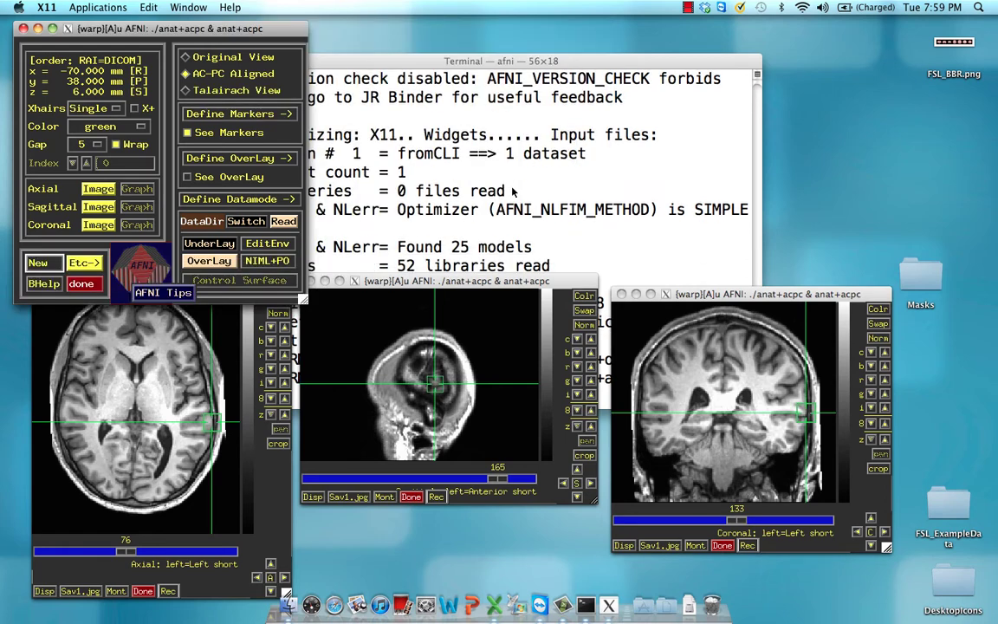
left_click(225, 93)
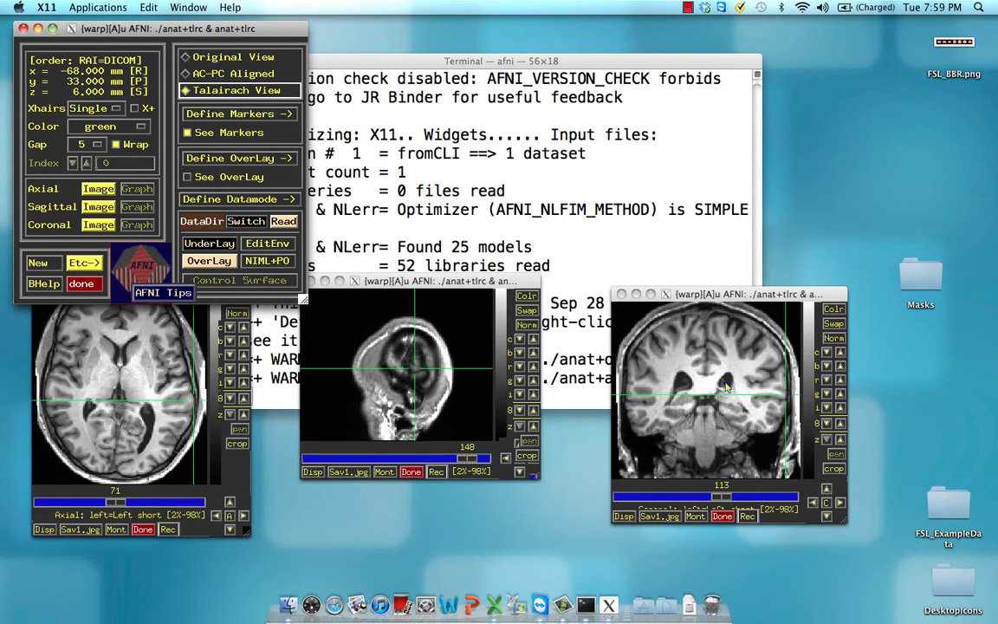
left_click(707, 364)
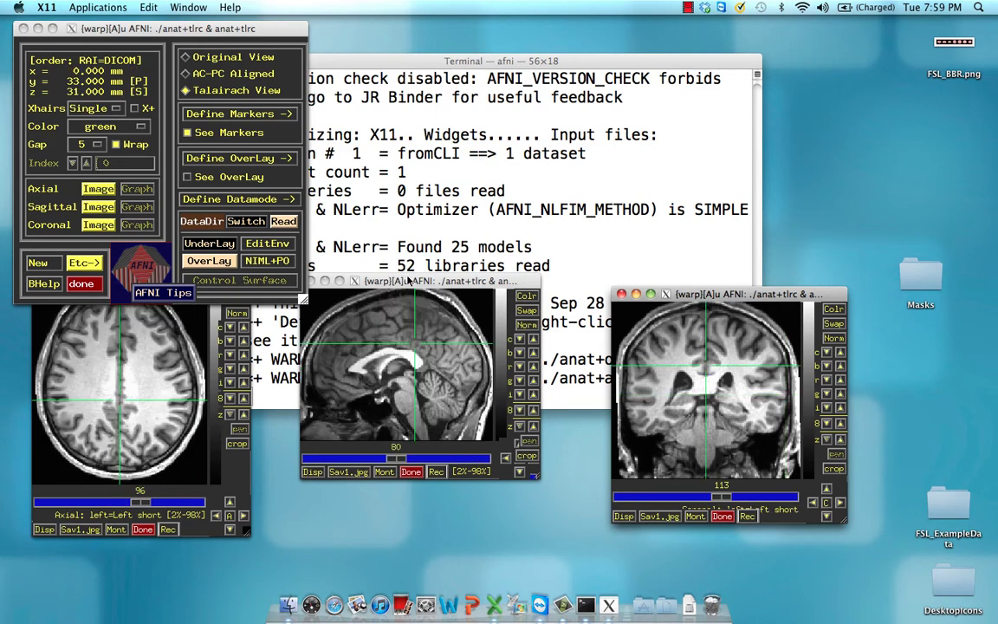
left_click_drag(408, 279, 461, 301)
left_click(136, 326)
left_click_drag(148, 275, 216, 318)
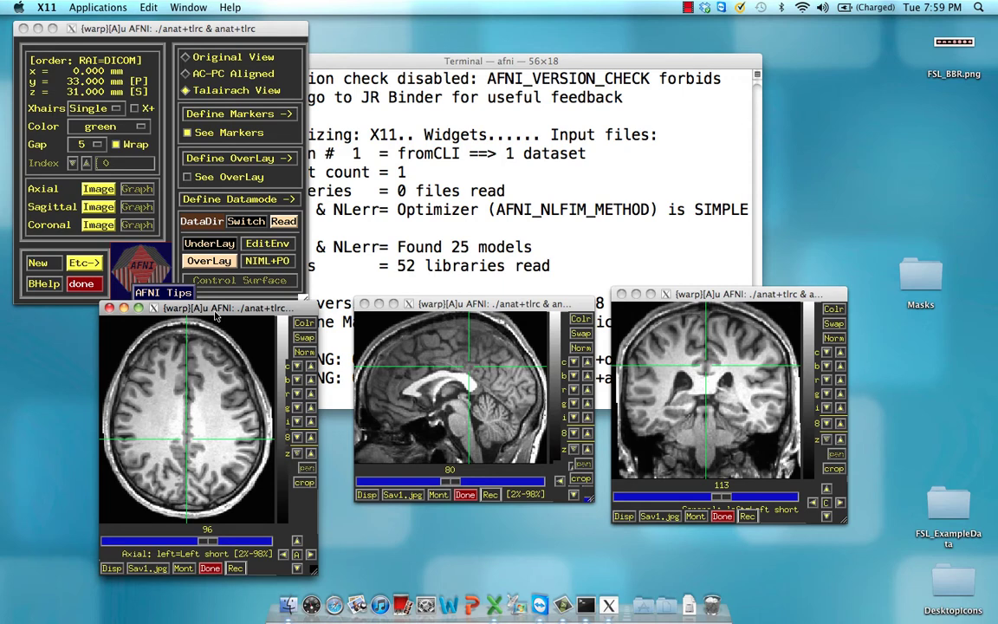
left_click(442, 386)
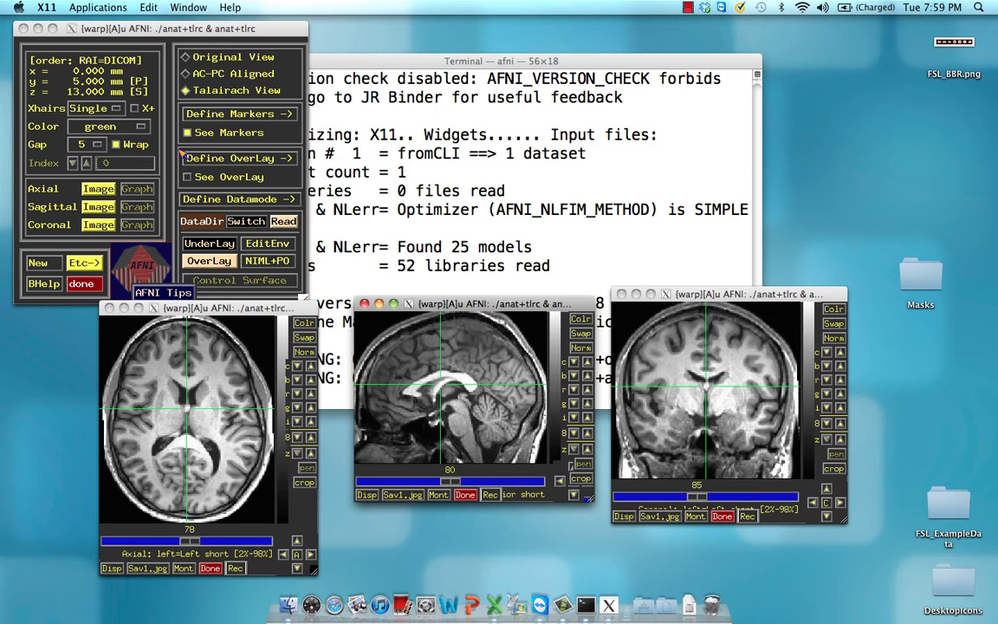
Step: Reread the AFNI_Demo session via Datamode > Read Sess
left_click(220, 262)
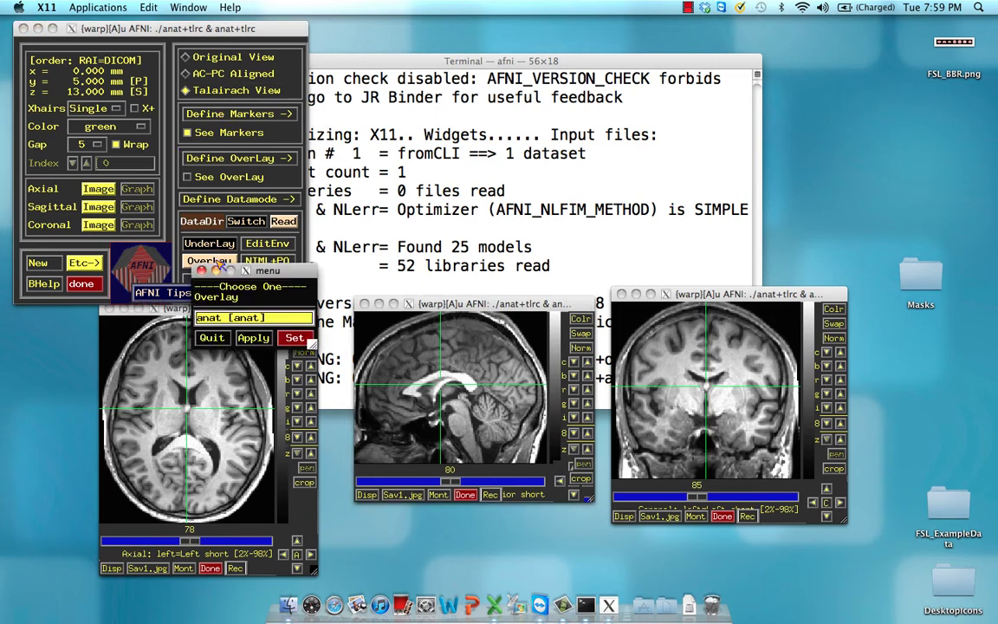
left_click(181, 240)
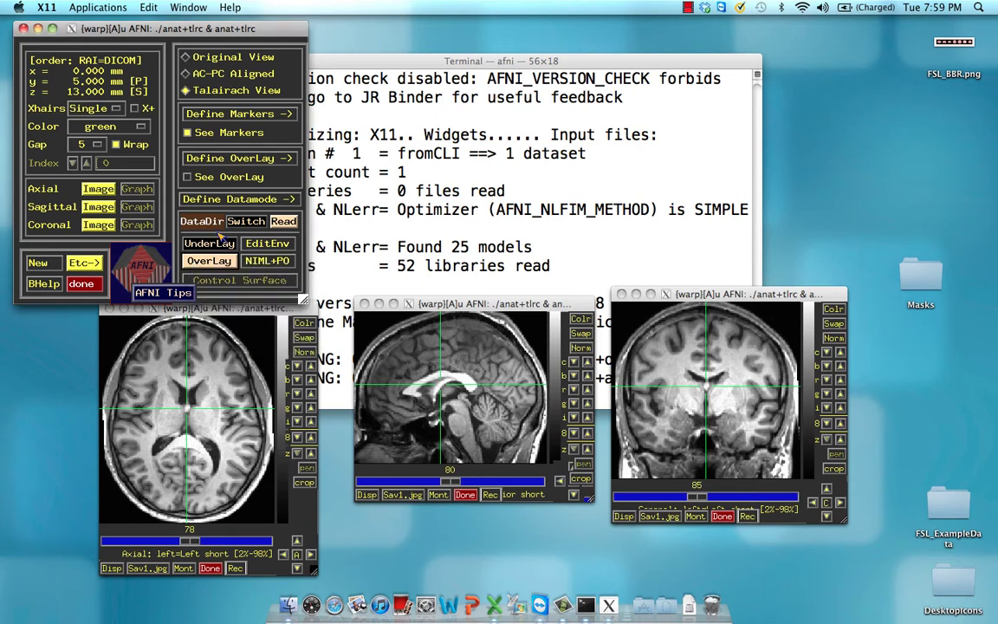
left_click(233, 199)
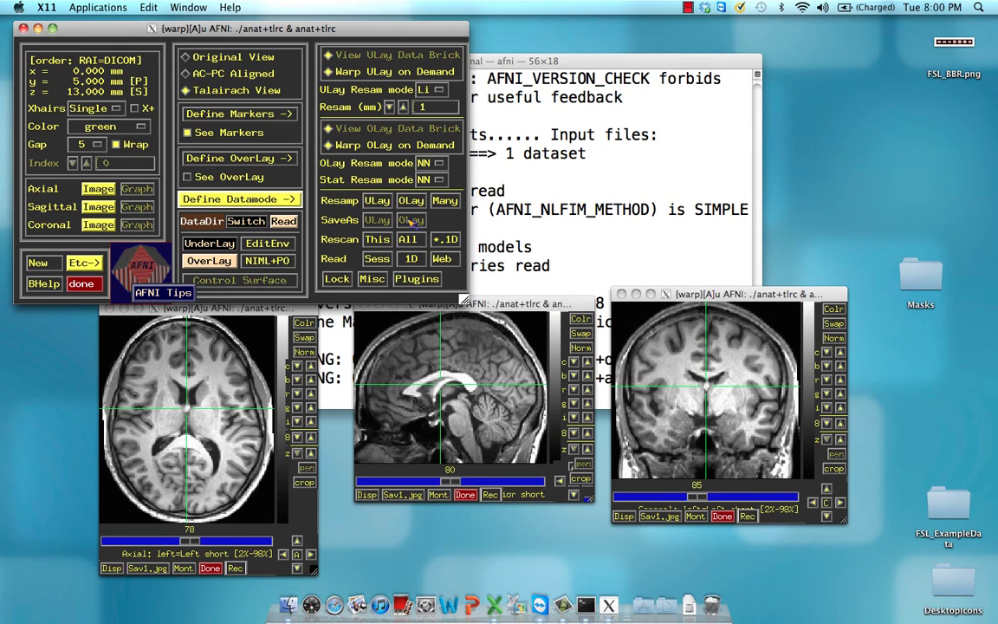
left_click(378, 257)
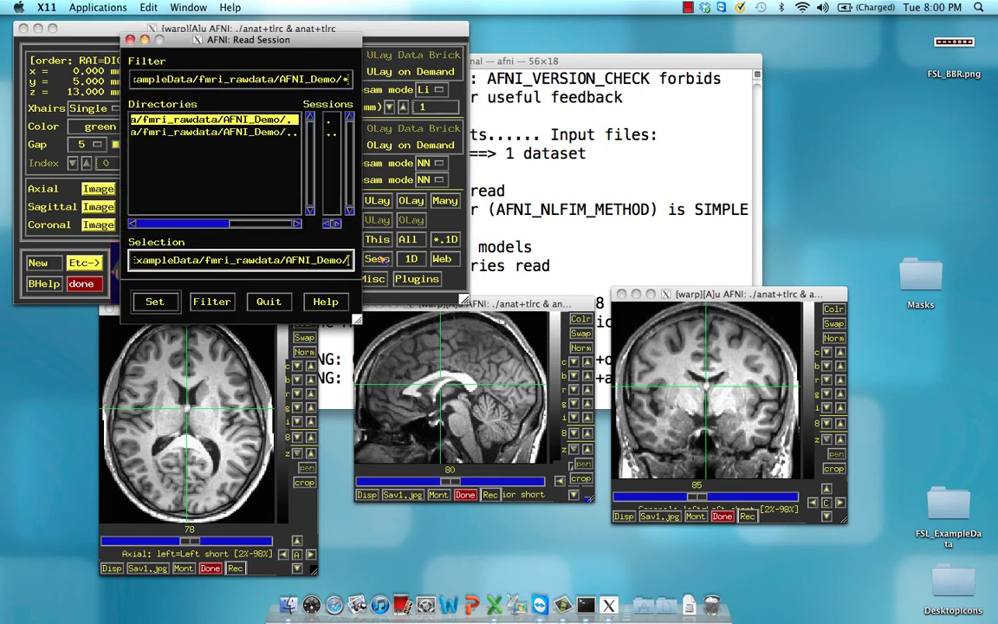
left_click(151, 303)
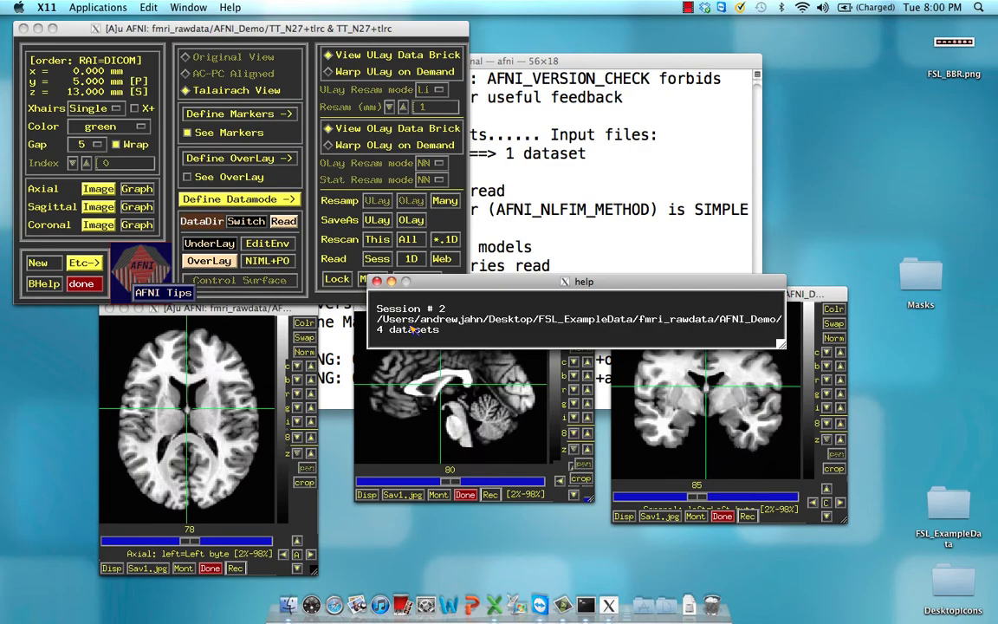
Step: Make anat the underlay and TTatlas the overlay
left_click(209, 243)
left_click_drag(260, 352, 260, 253)
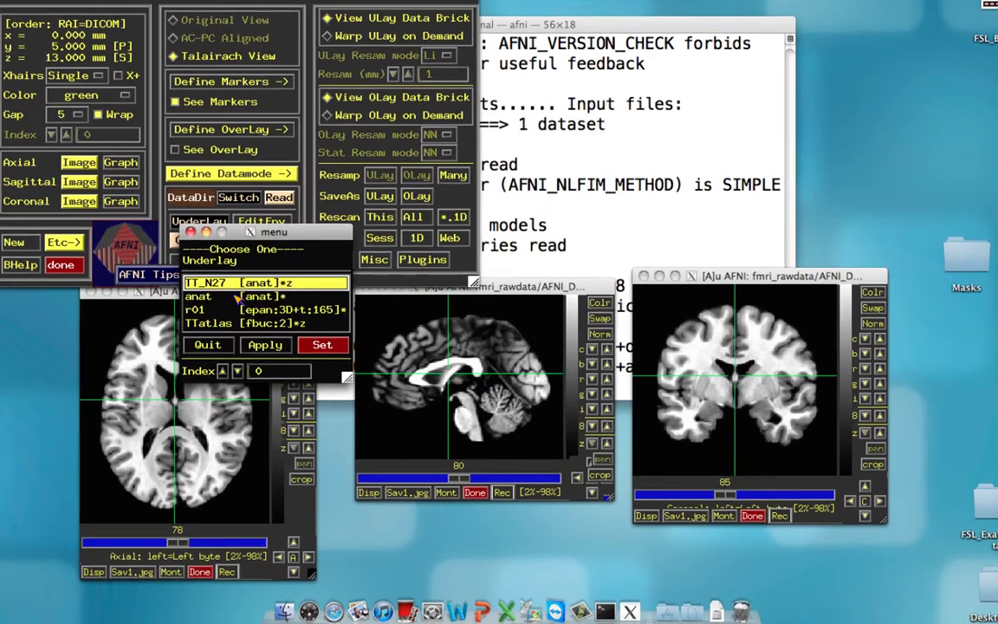
left_click(208, 312)
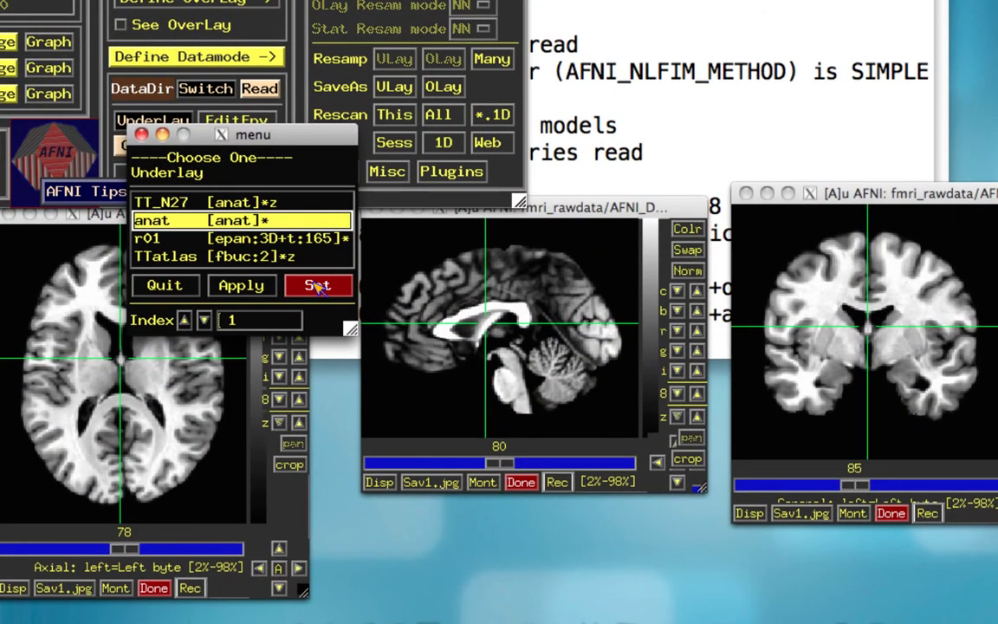
left_click(318, 286)
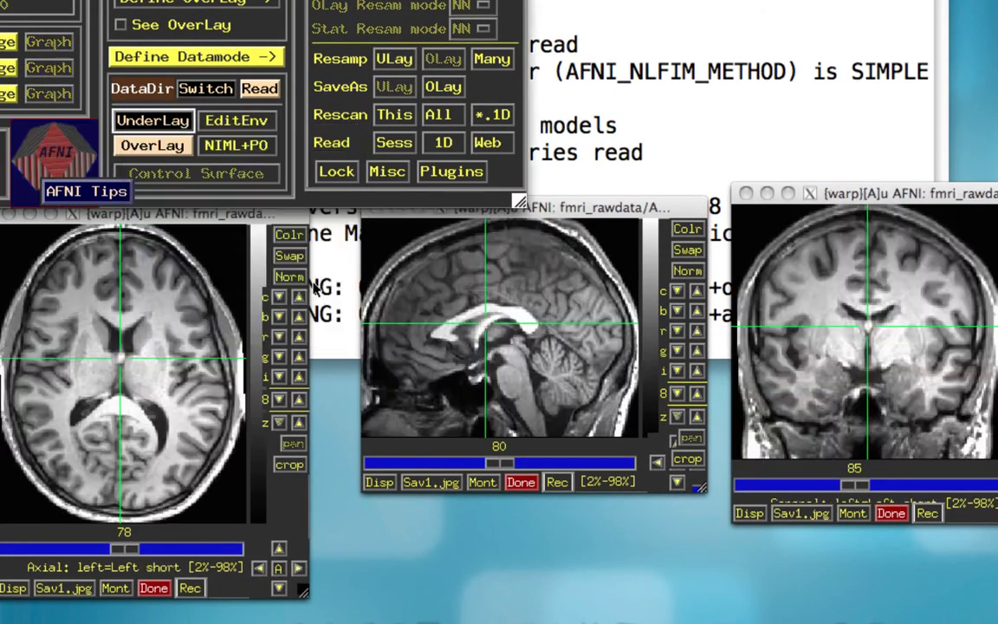
left_click(170, 144)
left_click(195, 280)
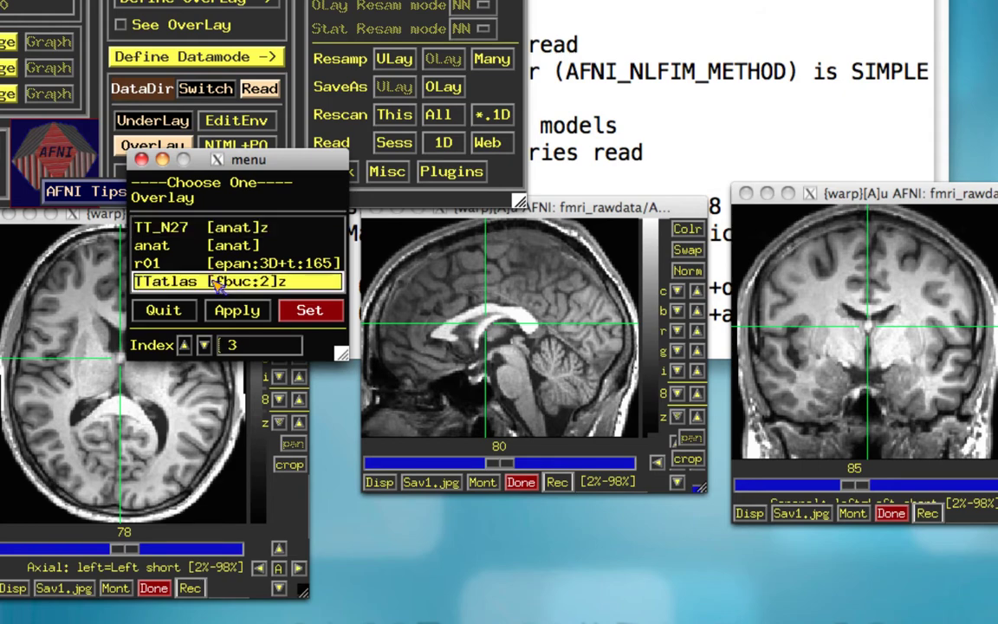
left_click(310, 314)
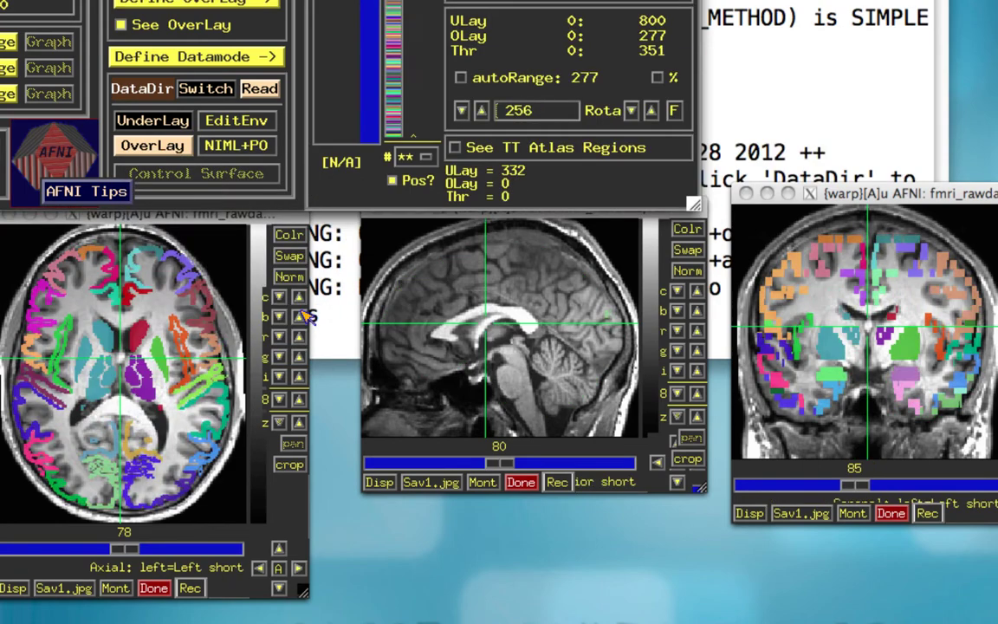
Step: Read the atlas labels in the medial frontal regions and the Left Caudate
left_click(68, 260)
left_click(70, 261)
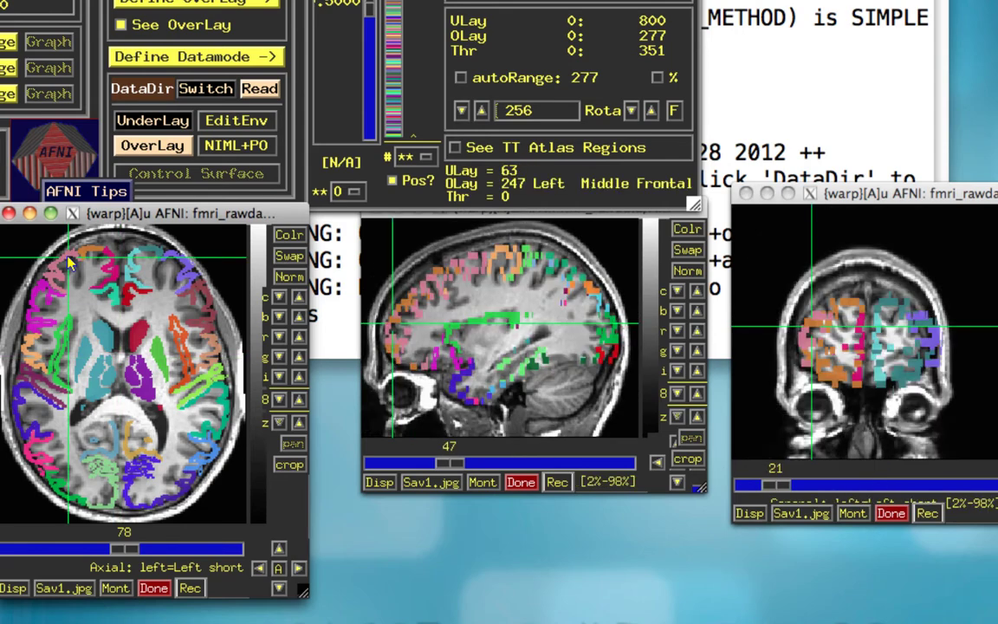
left_click(111, 281)
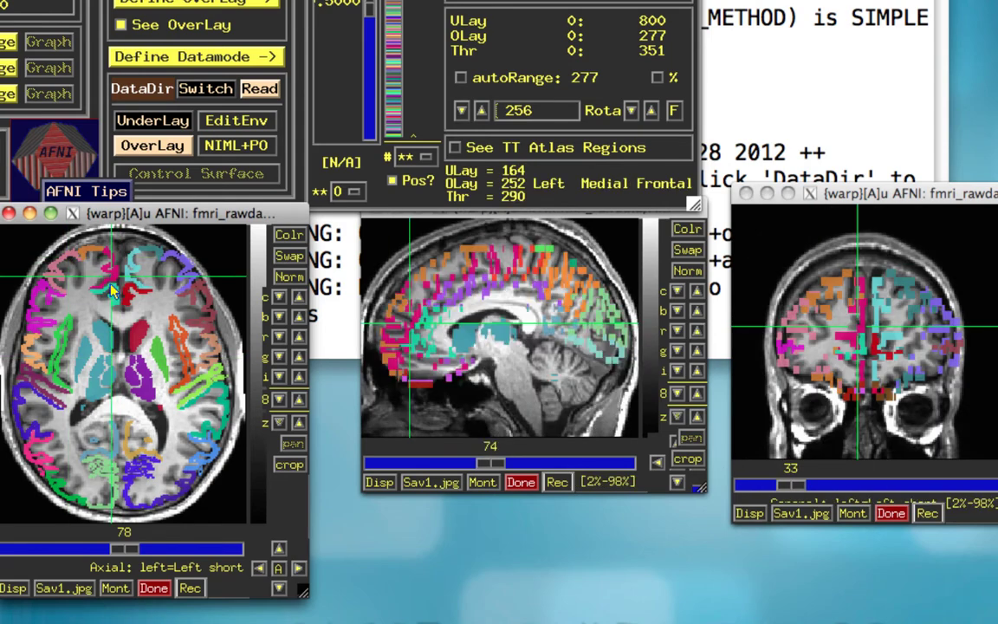
left_click(104, 340)
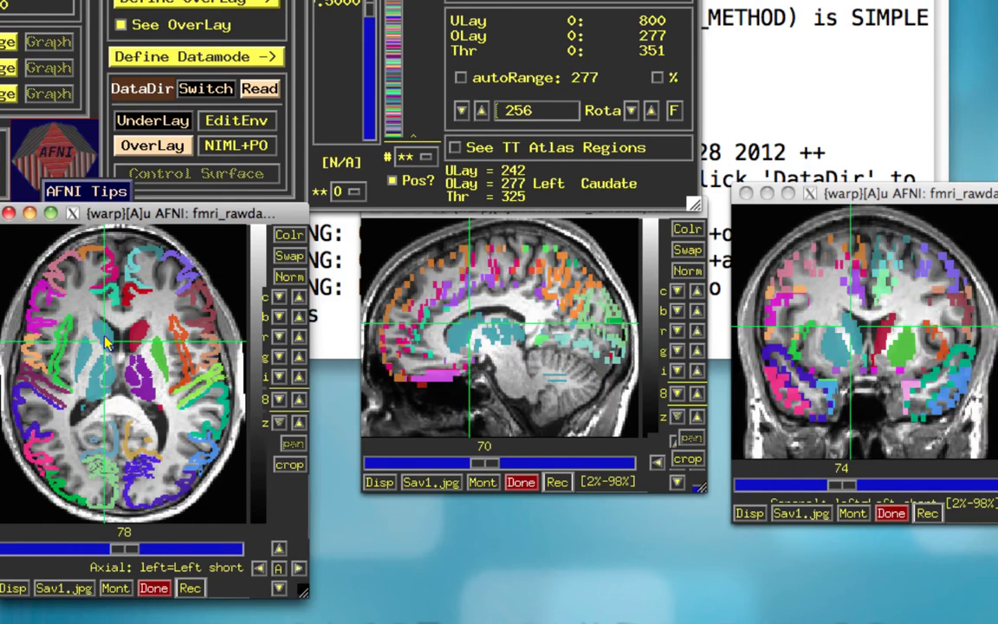
left_click(133, 273)
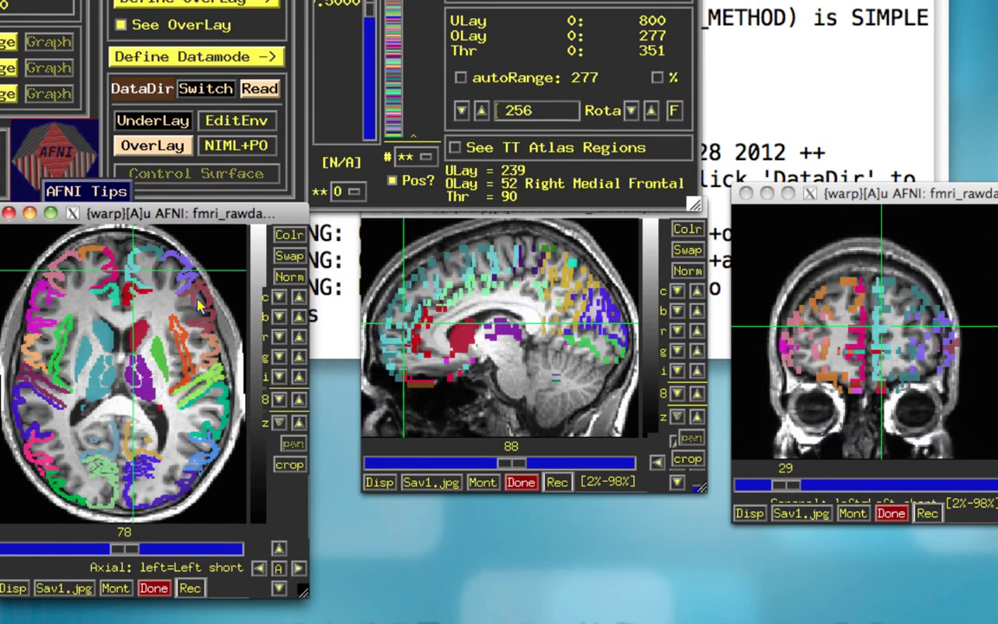
Step: Check right temporal, Right Insula and left anterior cingulate labels, ending on the Left Caudate
left_click(193, 455)
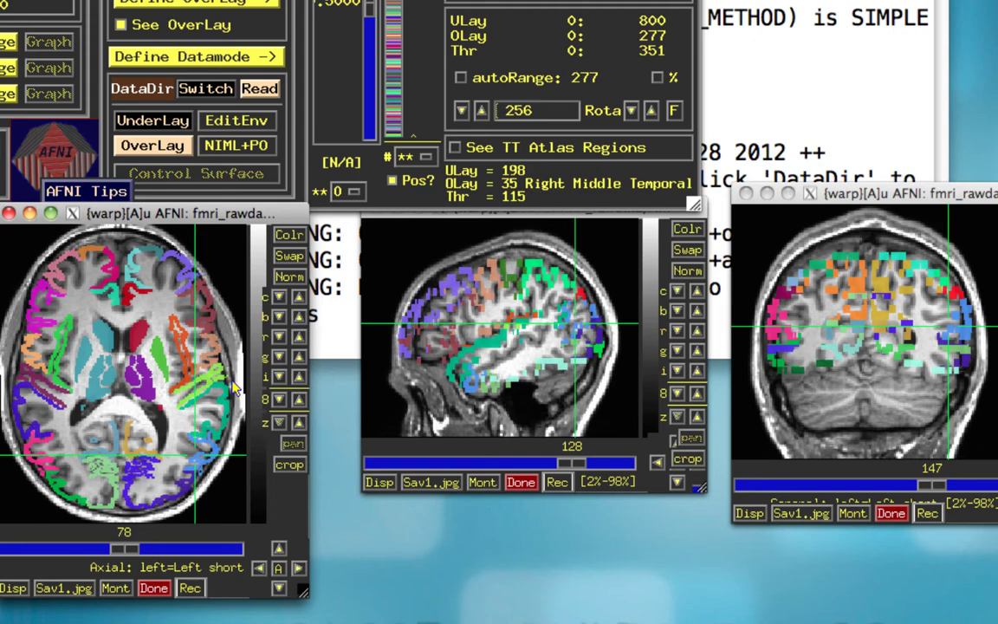
left_click_drag(223, 387, 213, 382)
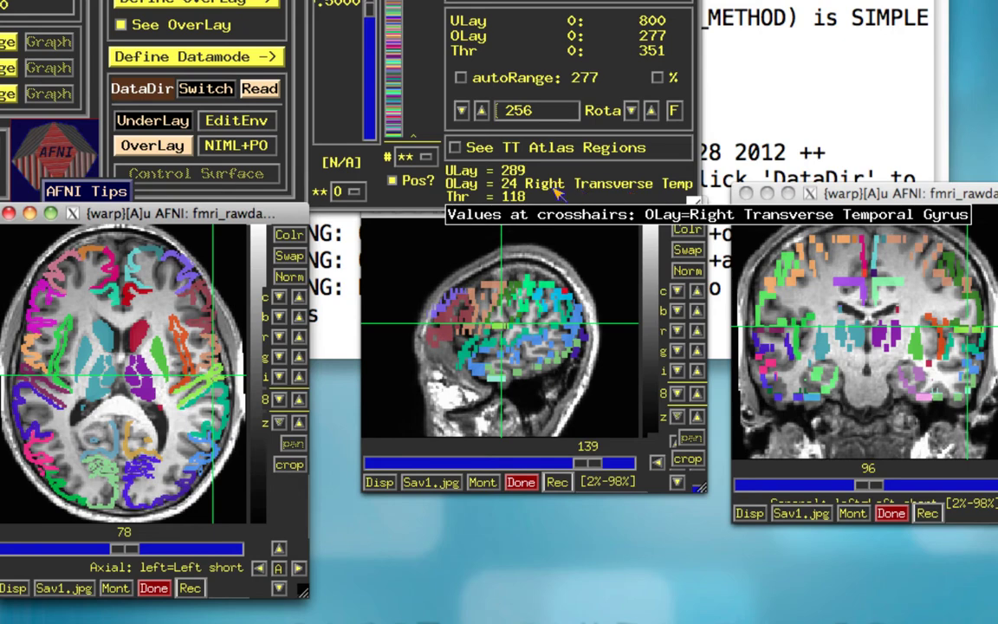
left_click_drag(175, 331, 171, 328)
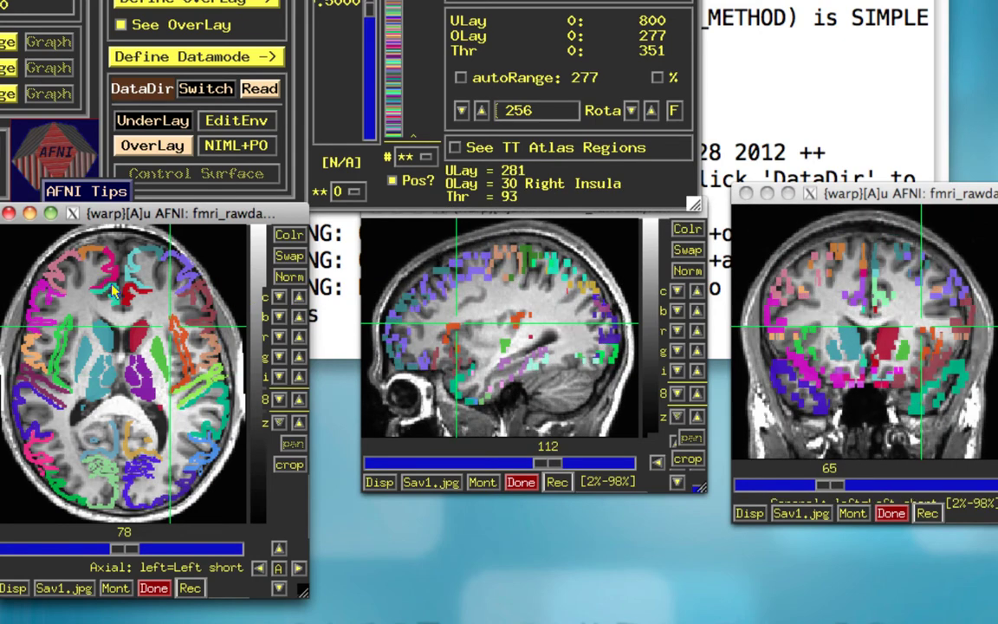
left_click(115, 294)
left_click(104, 340)
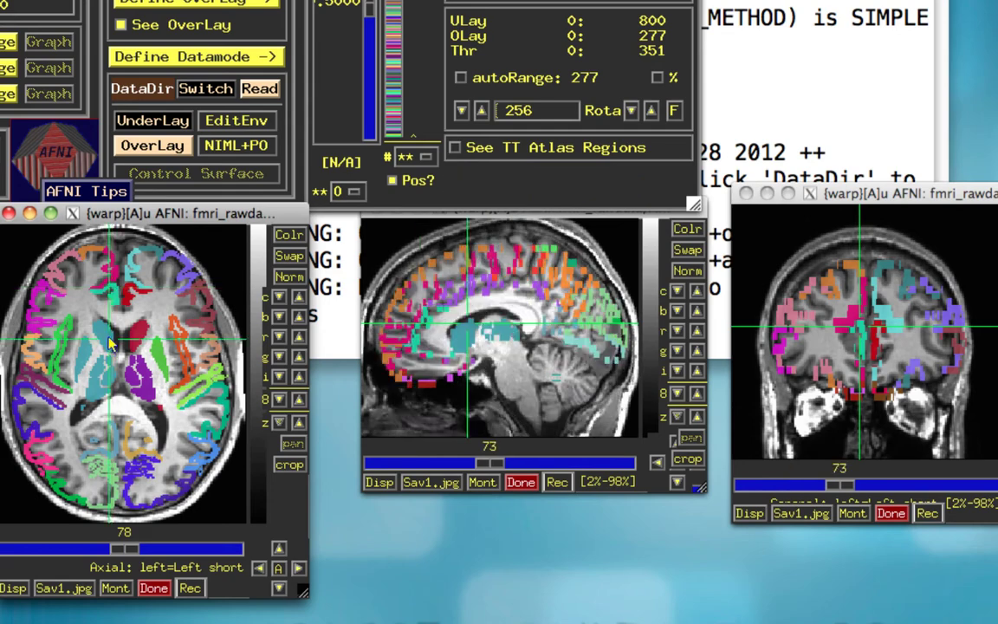
left_click(167, 152)
left_click(171, 149)
Step: Swap the overlay to the TT_N27 template and inspect it in the sagittal view
left_click(184, 226)
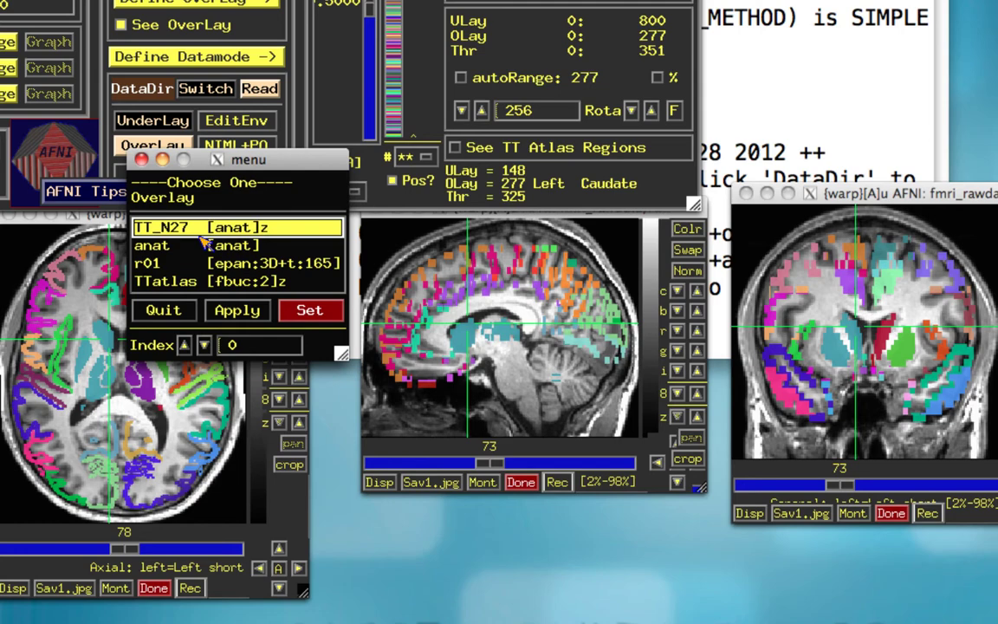
left_click(309, 312)
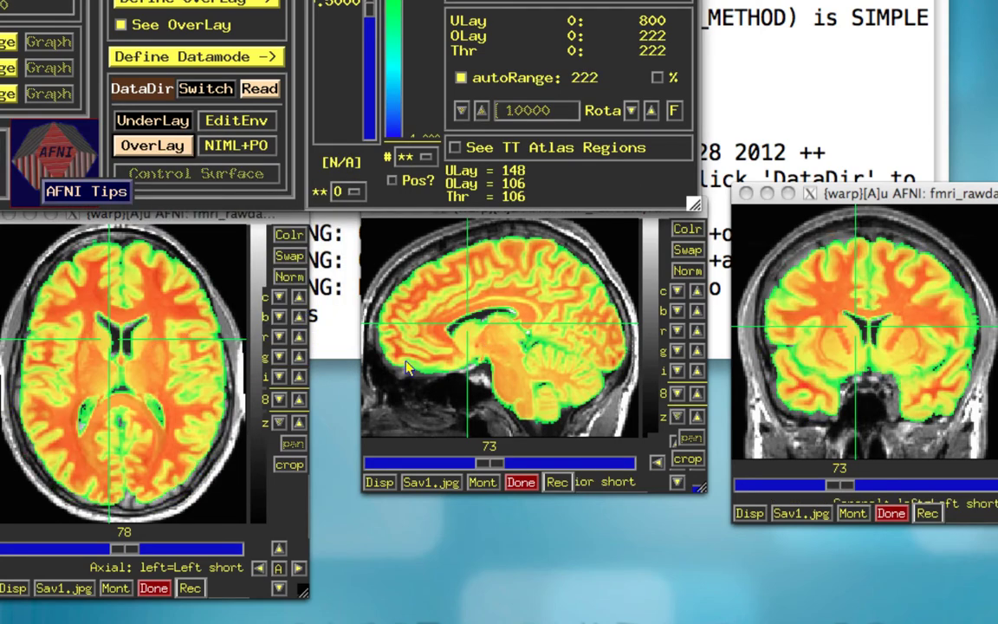
left_click(425, 336)
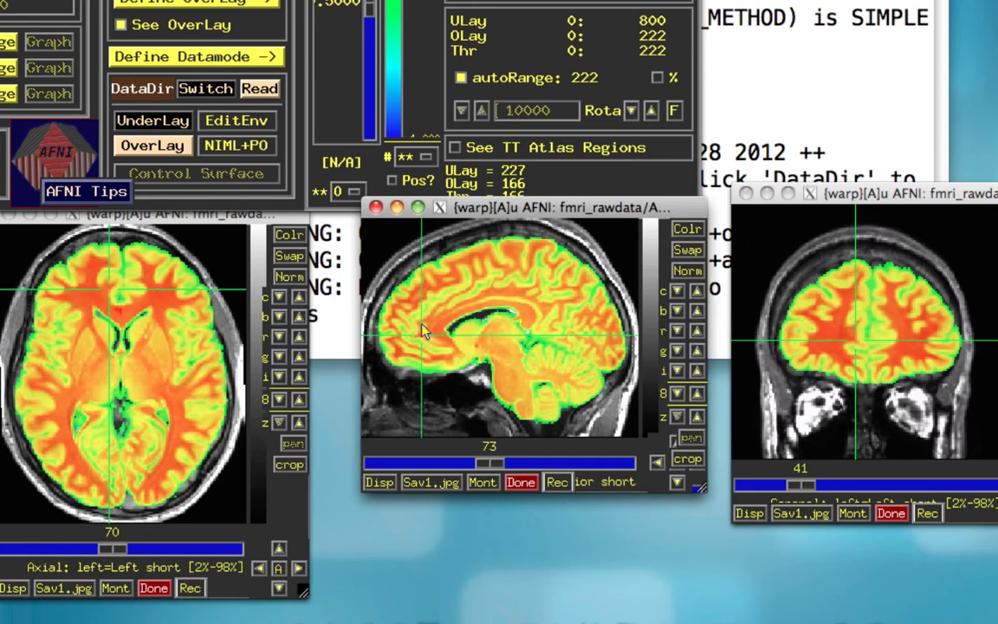
left_click_drag(422, 350, 404, 373)
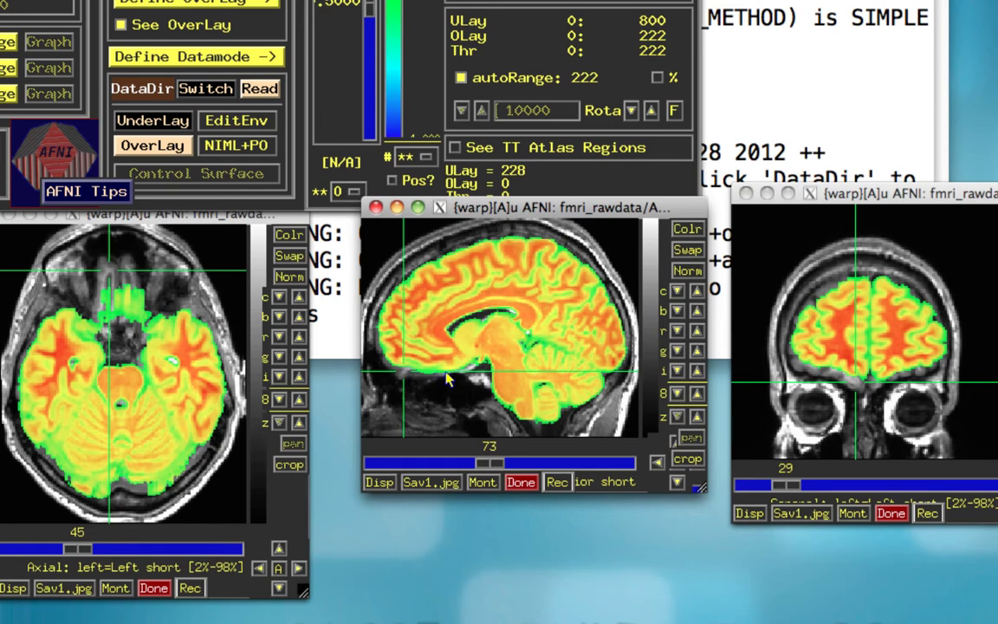
left_click(501, 311)
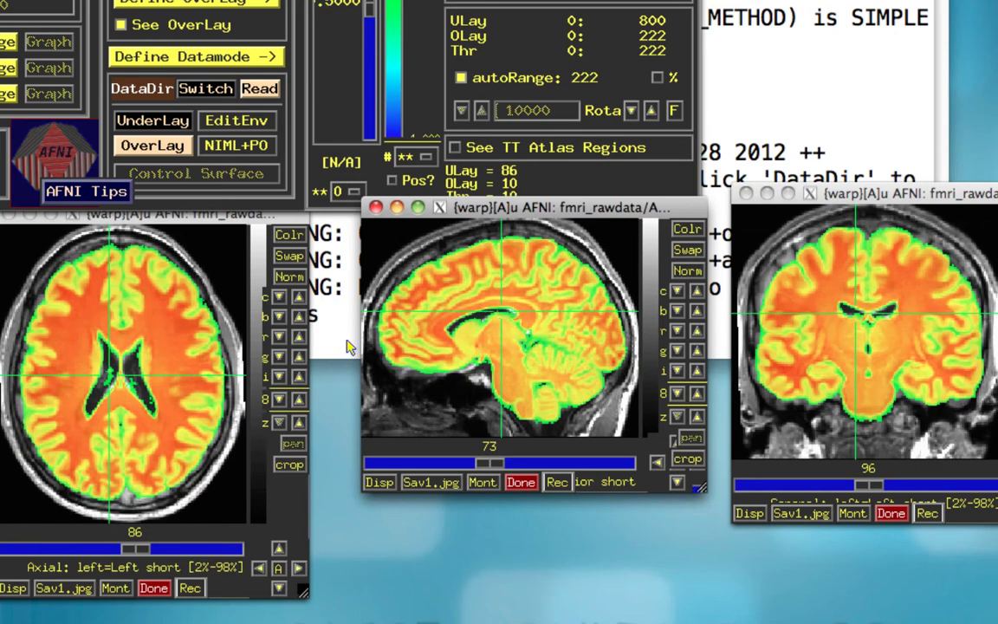
Step: Lower the axial overlay opacity from 8 to 5 and check the template fit near the ventricles
left_click(47, 409)
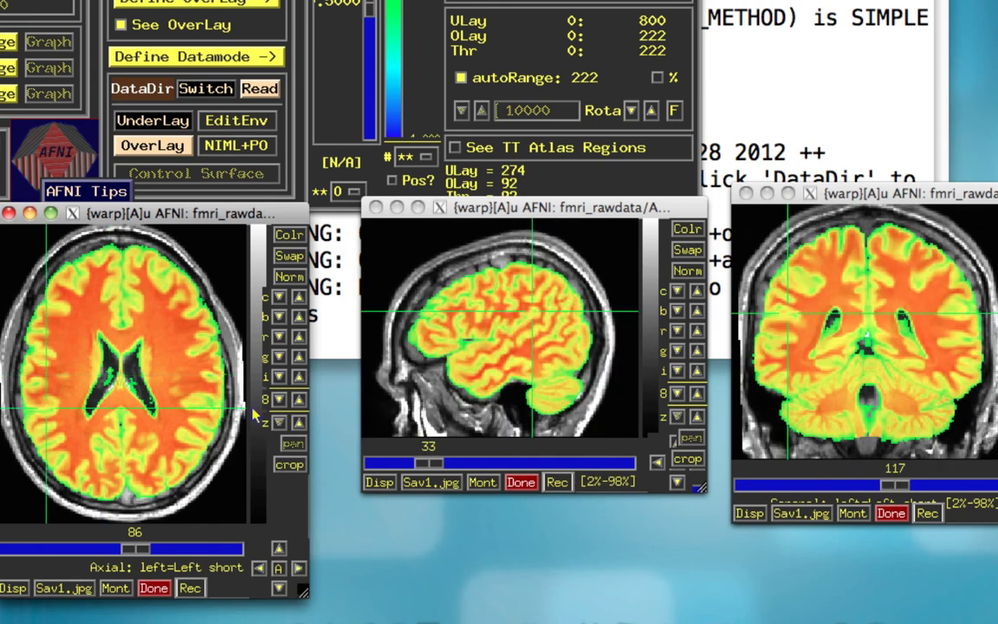
left_click(280, 400)
left_click(280, 399)
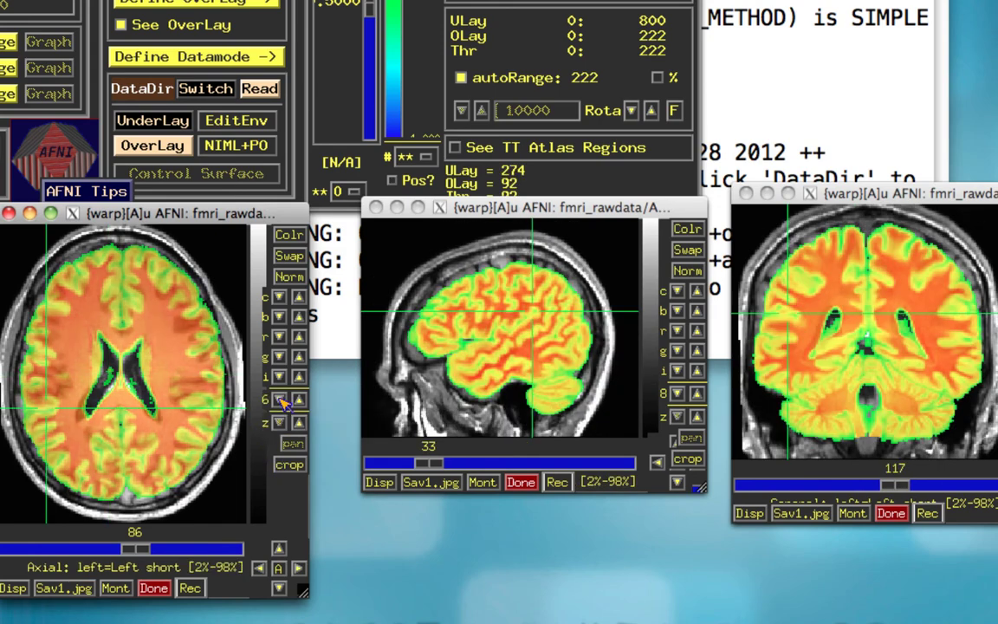
left_click(280, 400)
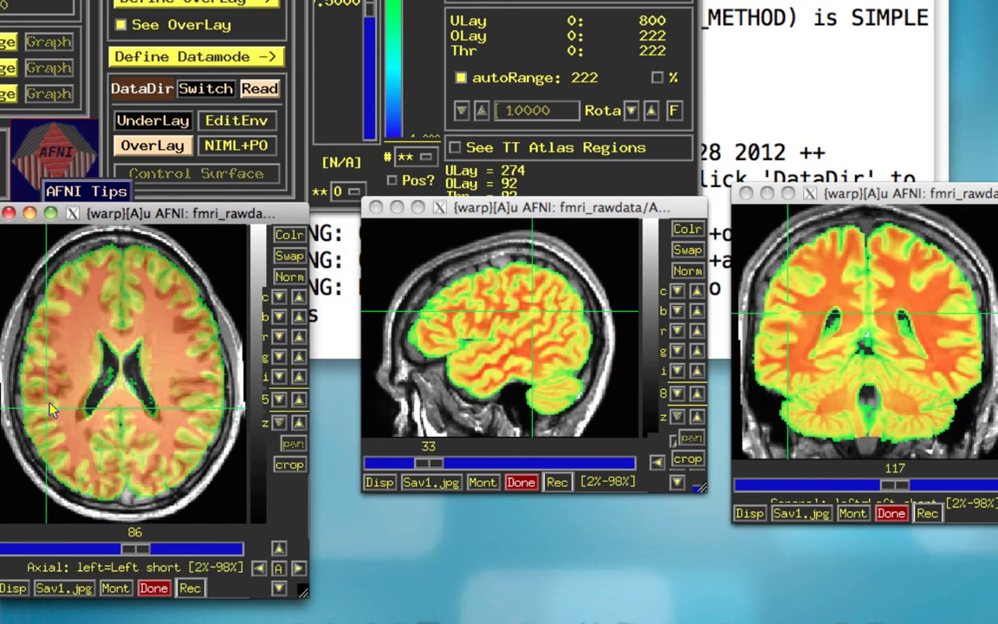
mouse_move(44, 392)
left_mouse_down()
mouse_move(59, 389)
mouse_move(49, 373)
left_mouse_up()
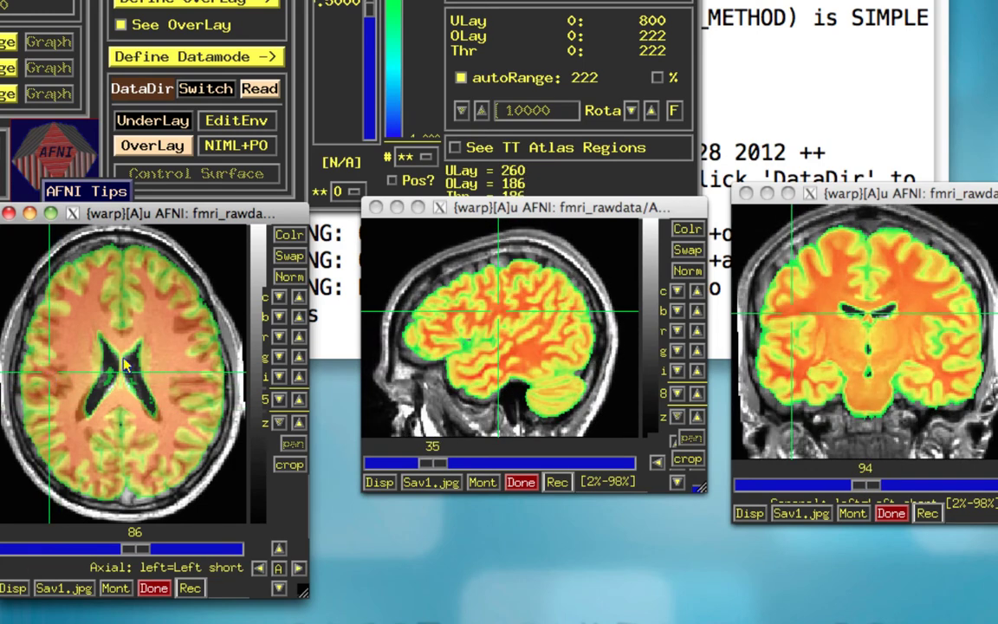
left_click(81, 414)
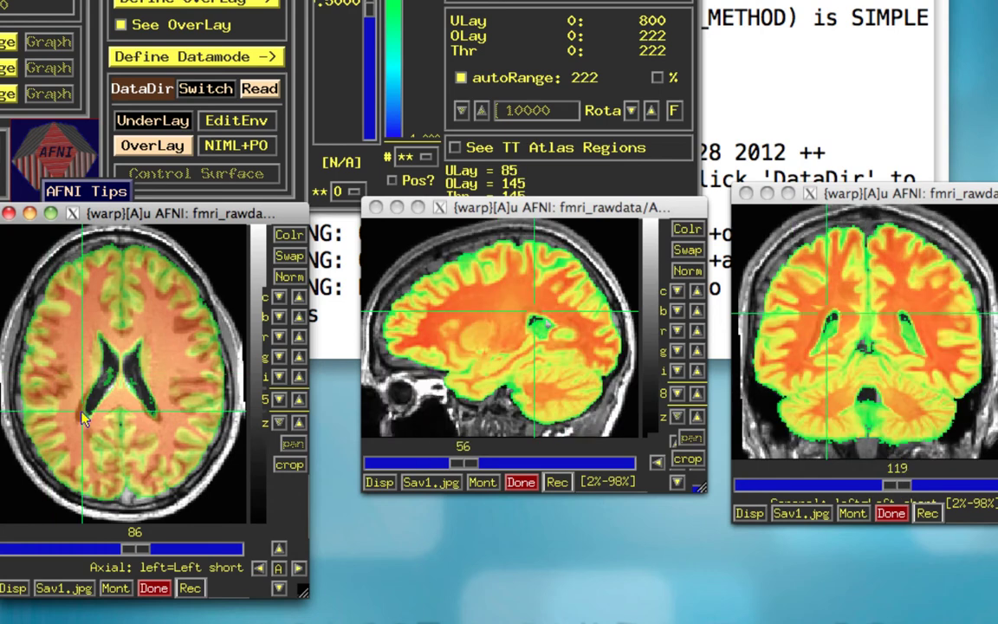
left_click(155, 414)
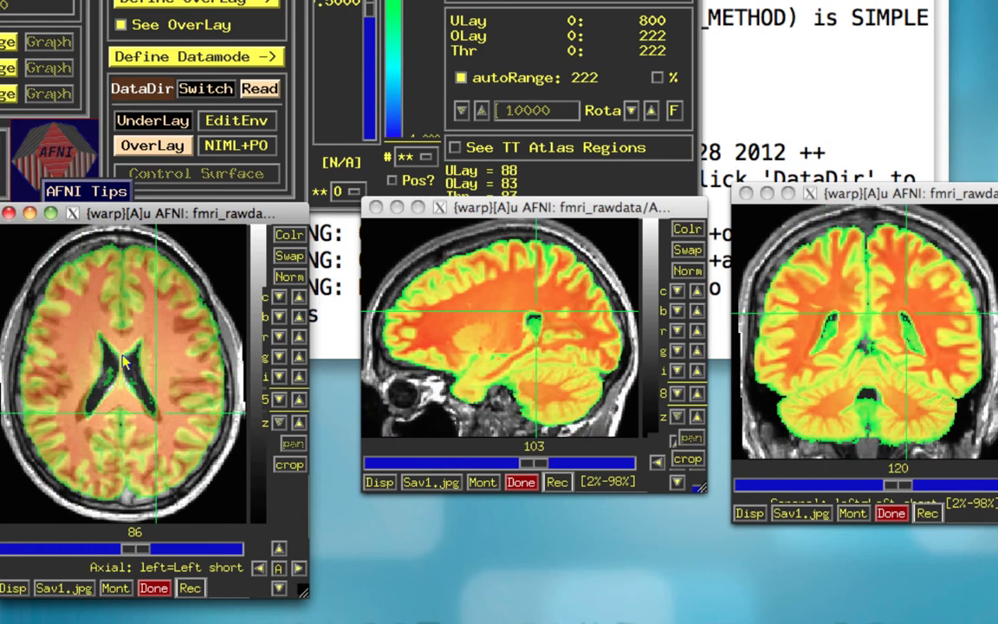